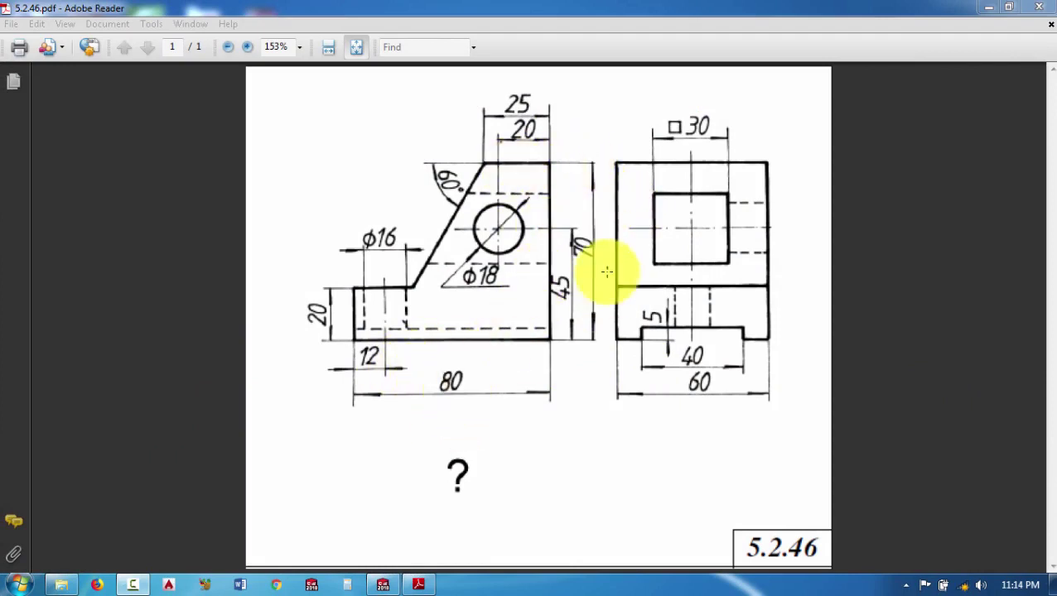
Switch from the 5.2.46 drawing in Adobe Reader to the SOLIDWORKS window
click(383, 585)
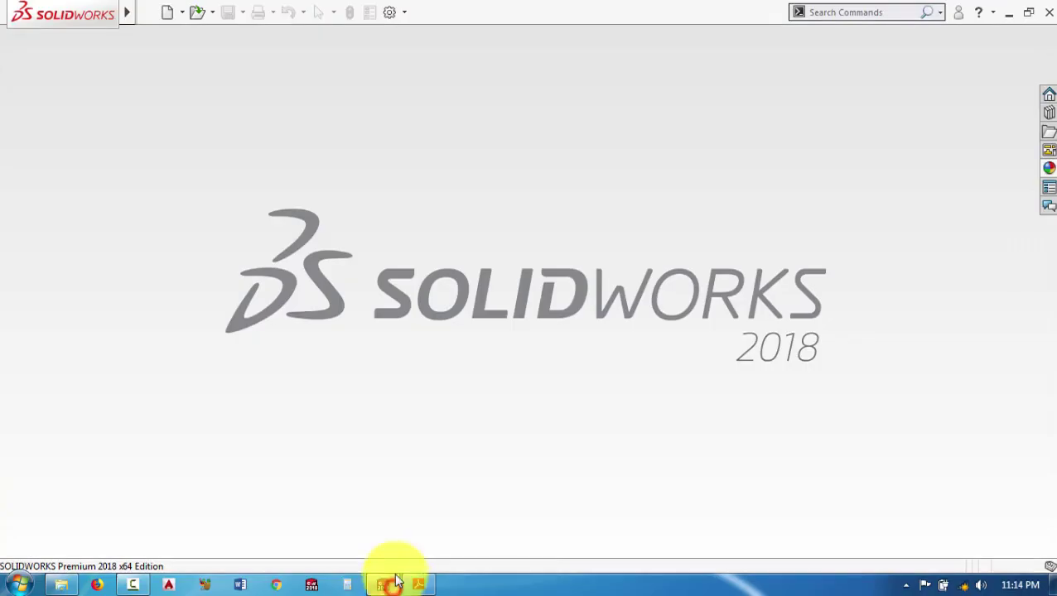
Create a new part and start a Front Plane sketch with the corner rectangle tool
click(164, 17)
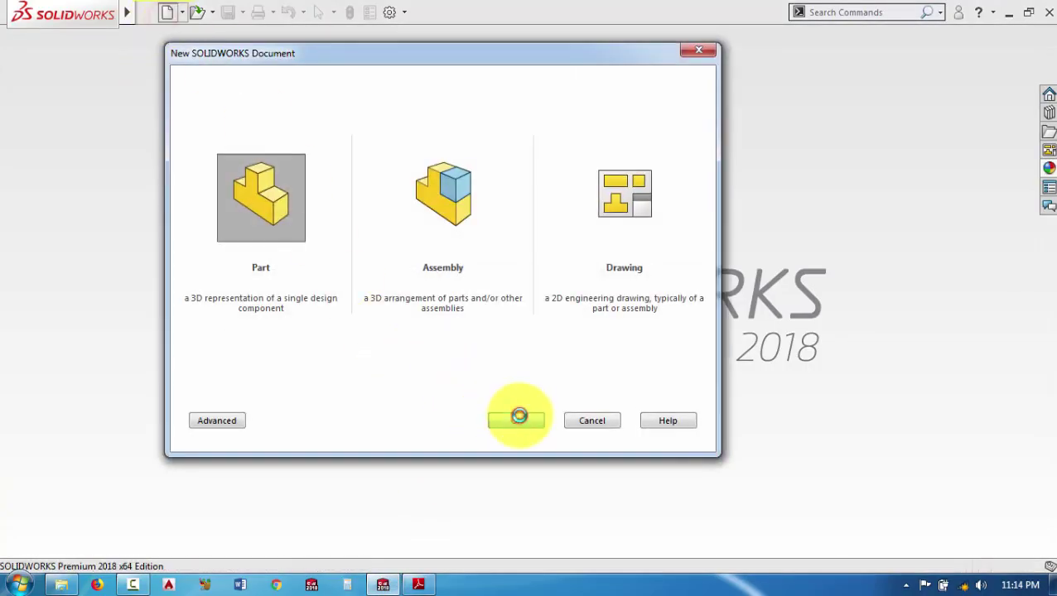
click(515, 410)
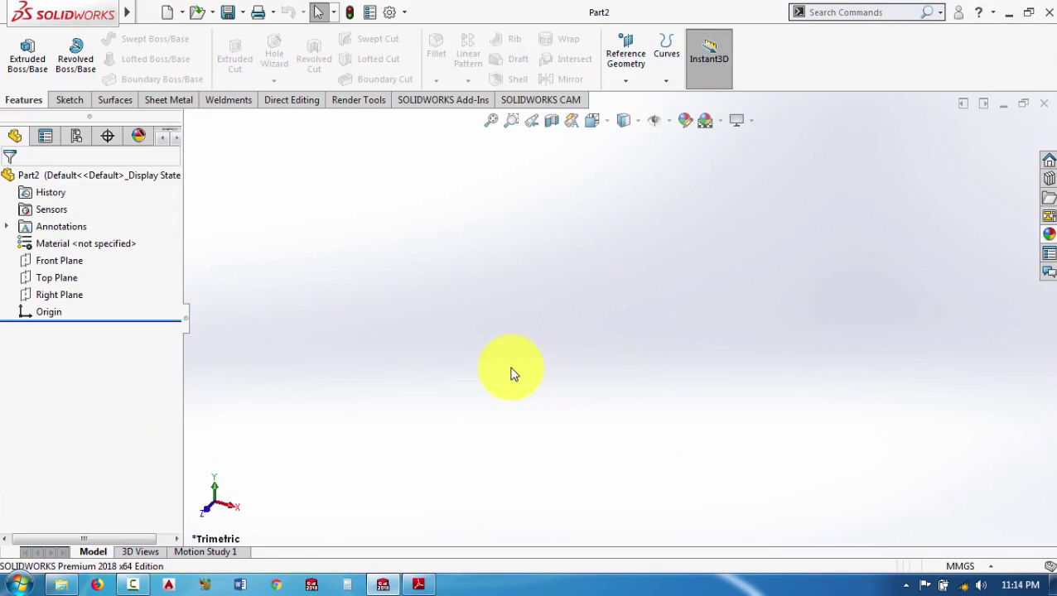
click(61, 261)
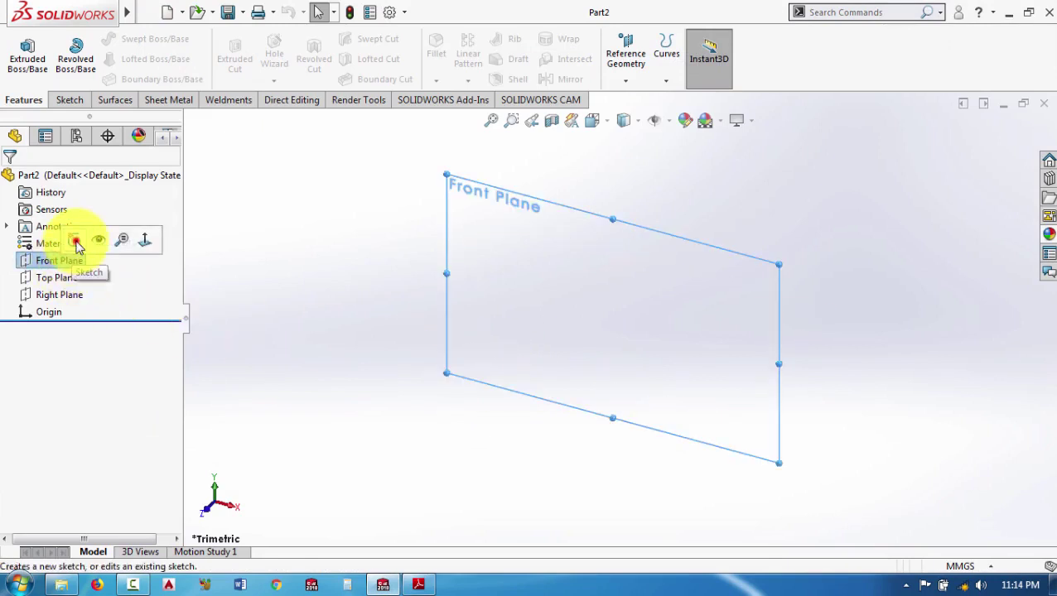
click(76, 242)
click(101, 65)
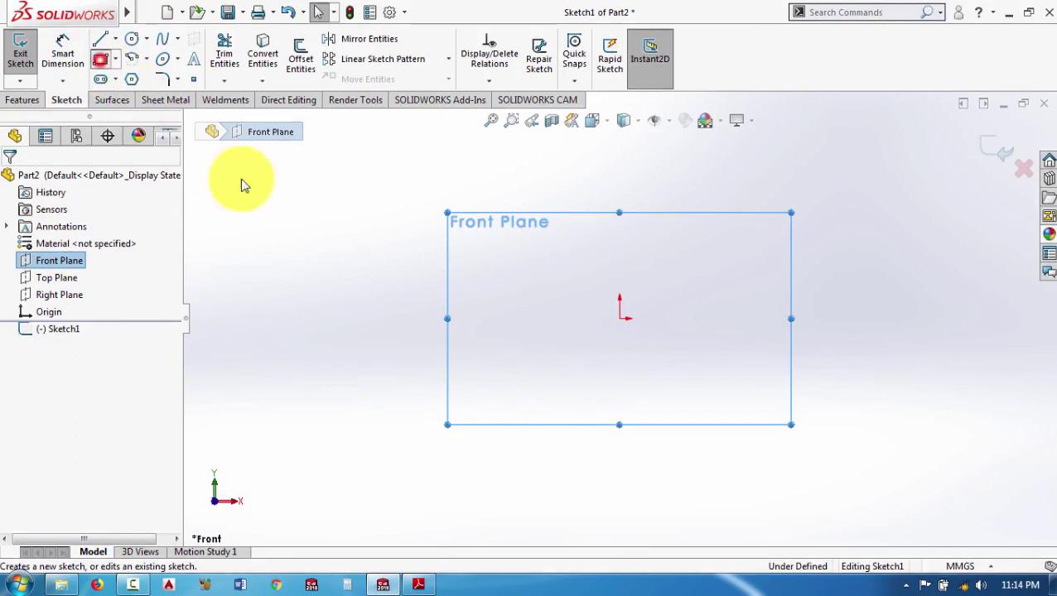
Draw a corner rectangle starting at the sketch origin
click(620, 319)
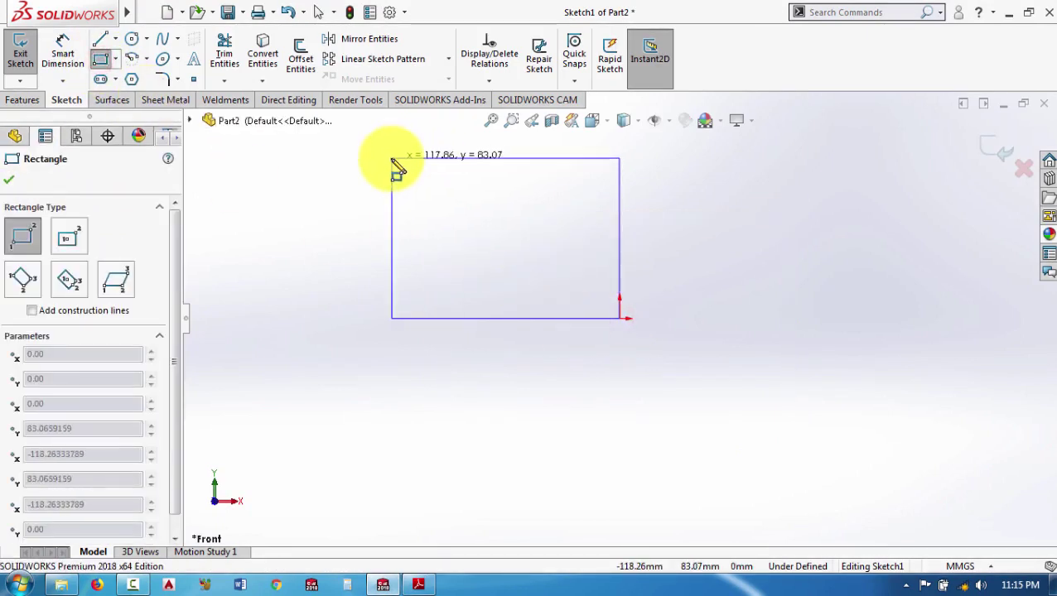
click(390, 148)
right_click(755, 219)
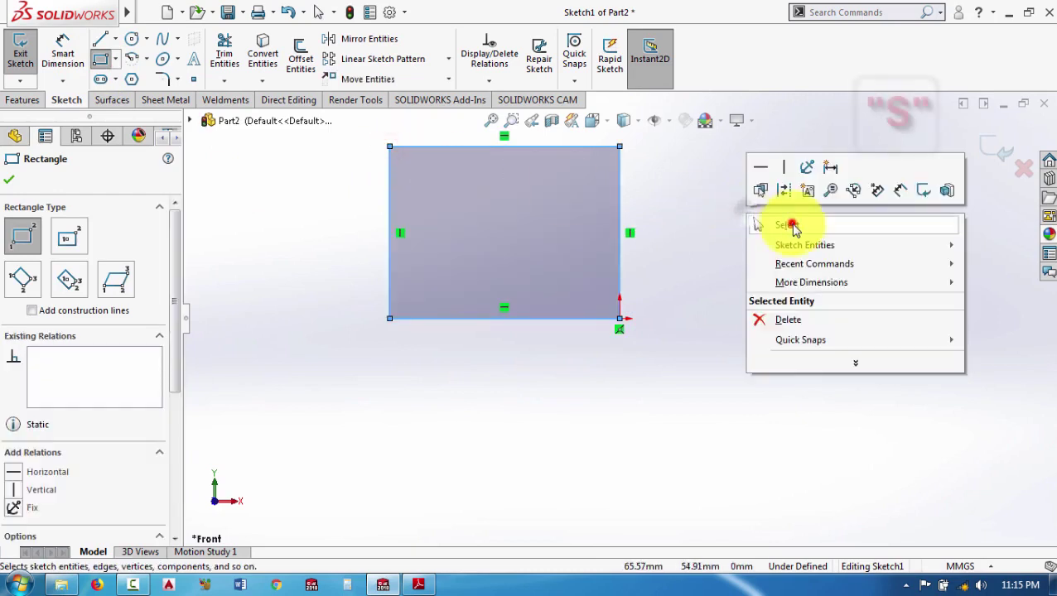
click(793, 225)
Dimension the rectangle 80 mm wide on the bottom edge and 70 mm tall on the right edge
key(s)
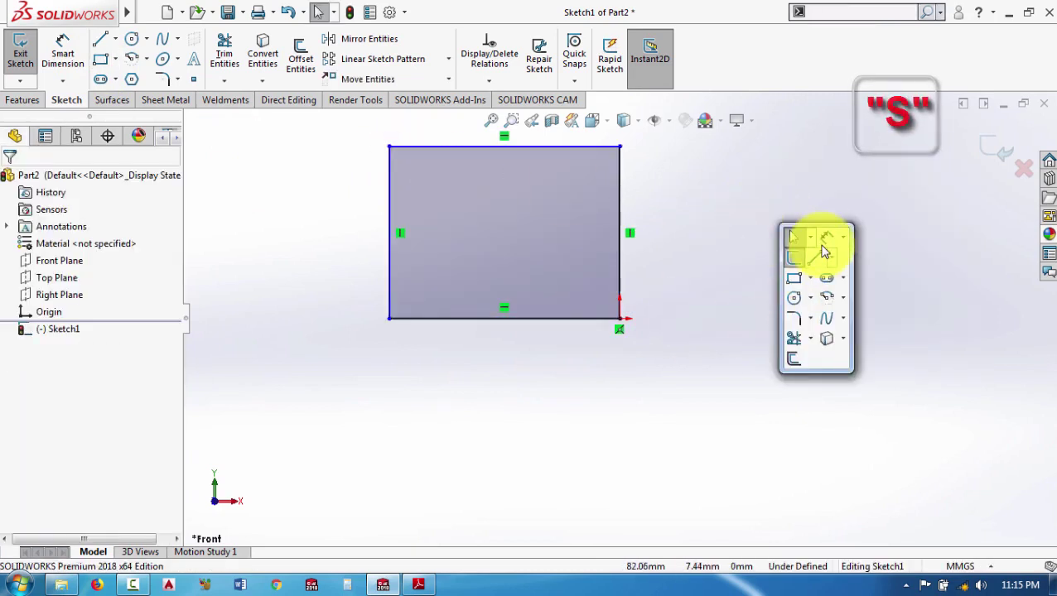
click(825, 237)
click(565, 321)
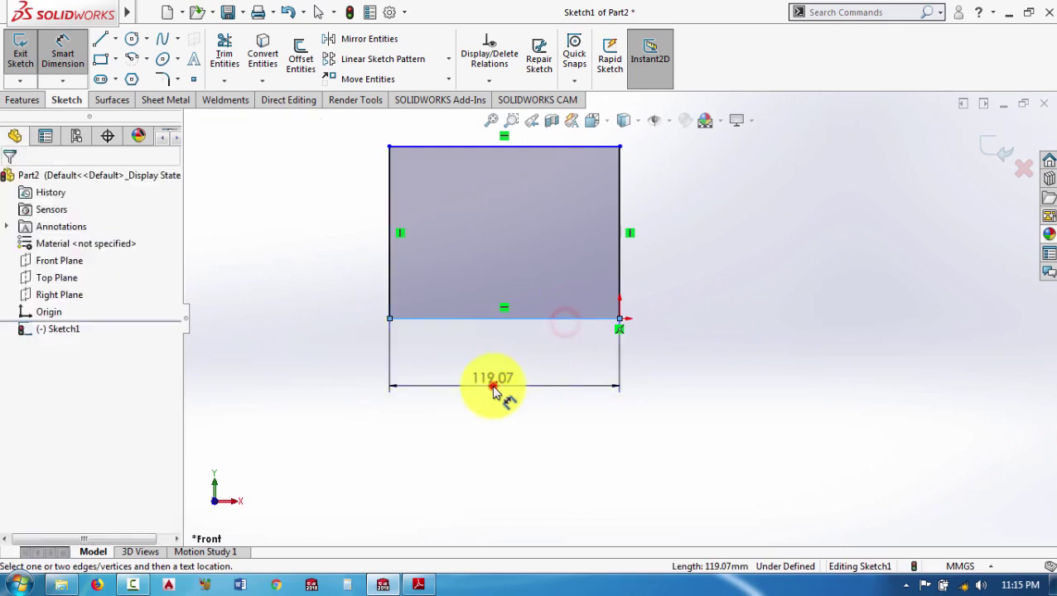
click(492, 385)
text(89)
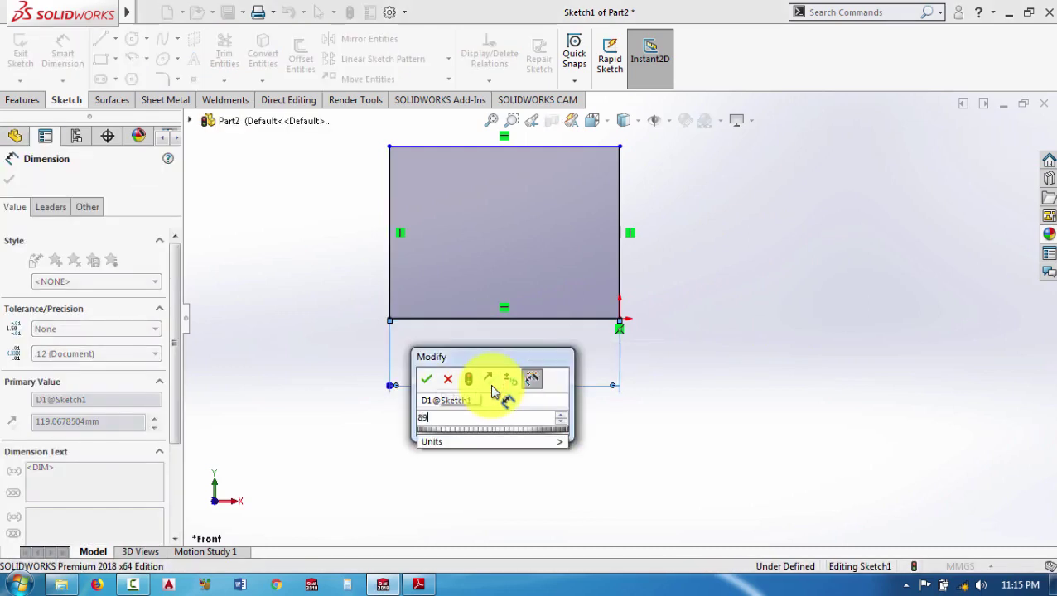
text(0)
key(Return)
click(619, 284)
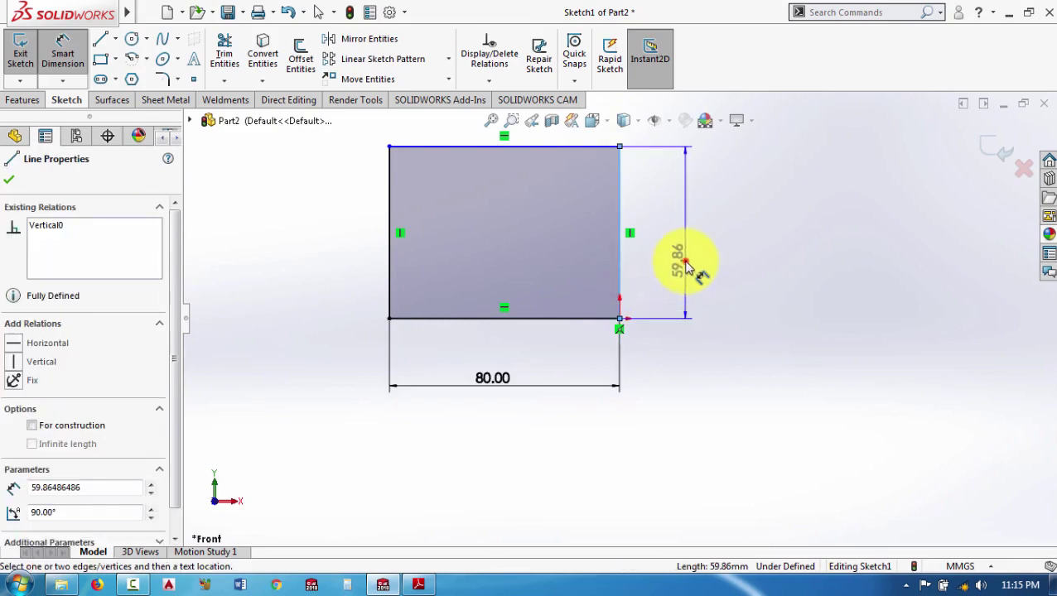
click(686, 265)
text(70)
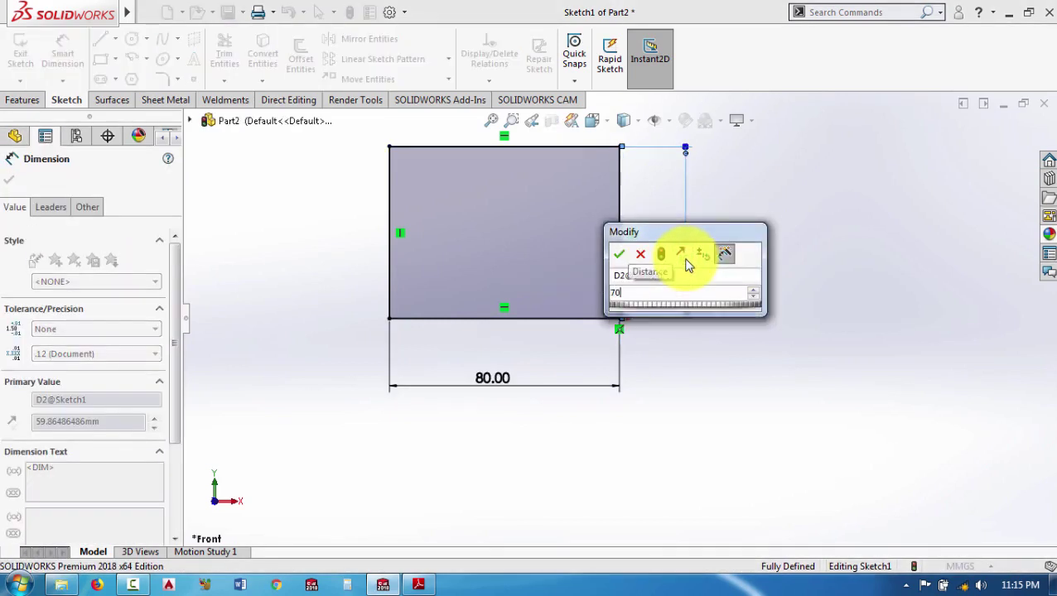
key(Return)
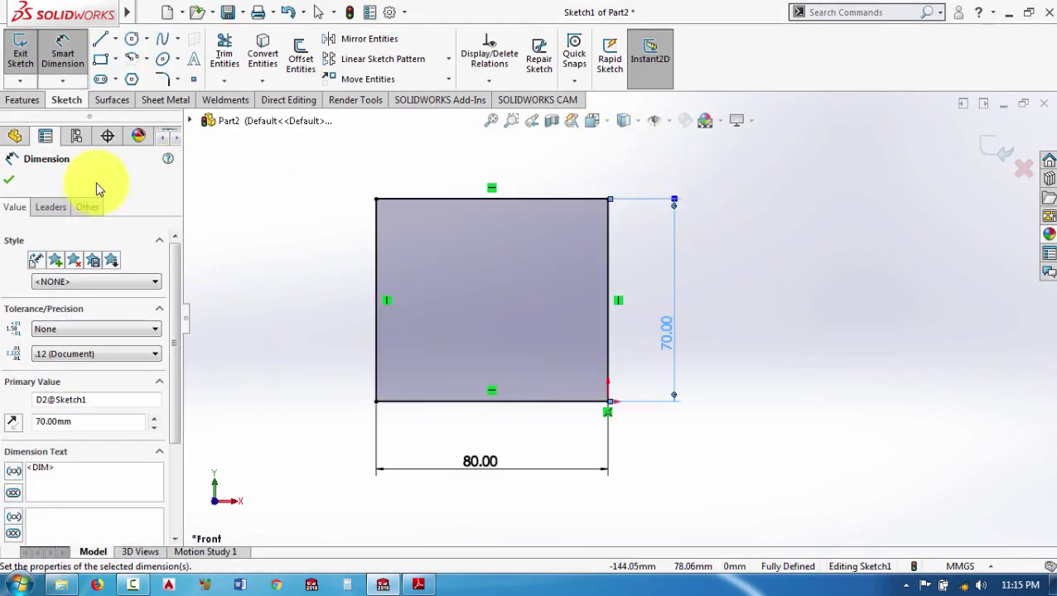
click(9, 179)
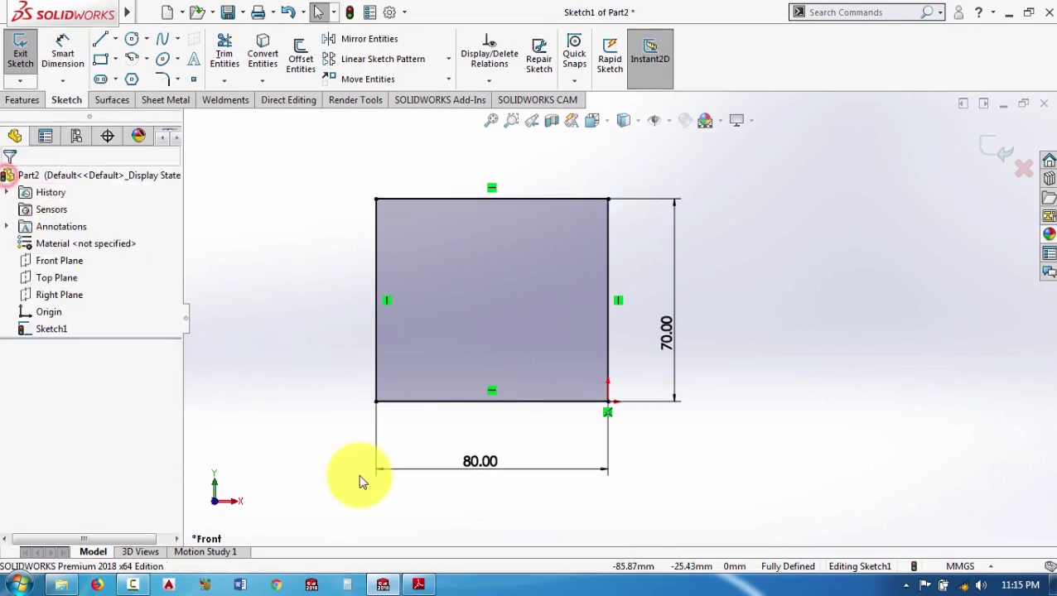
After checking the drawing, sketch a slanted line from the top edge, then horizontal to the left edge
click(410, 586)
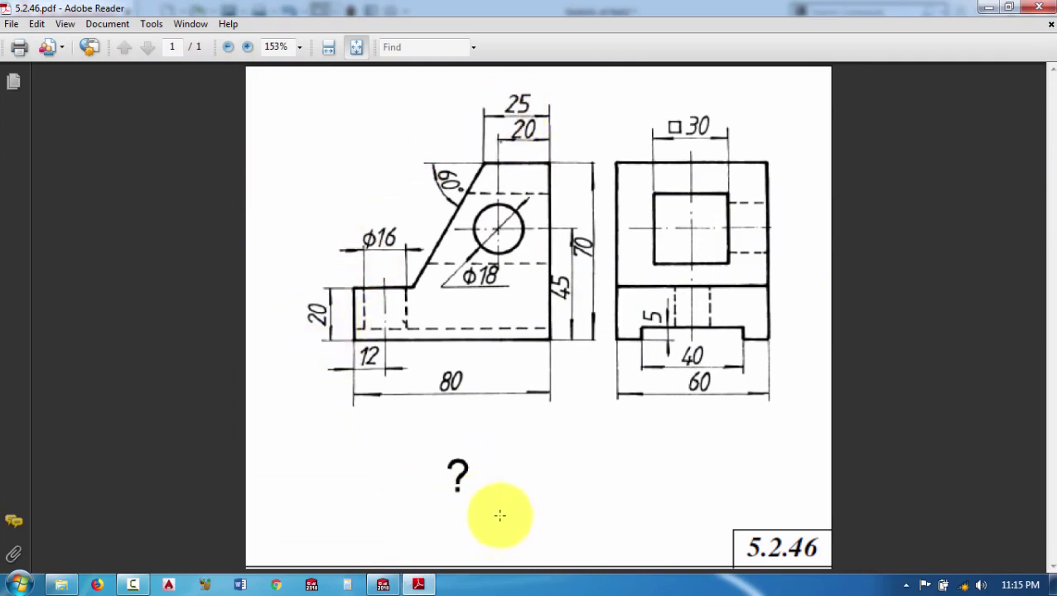
click(416, 588)
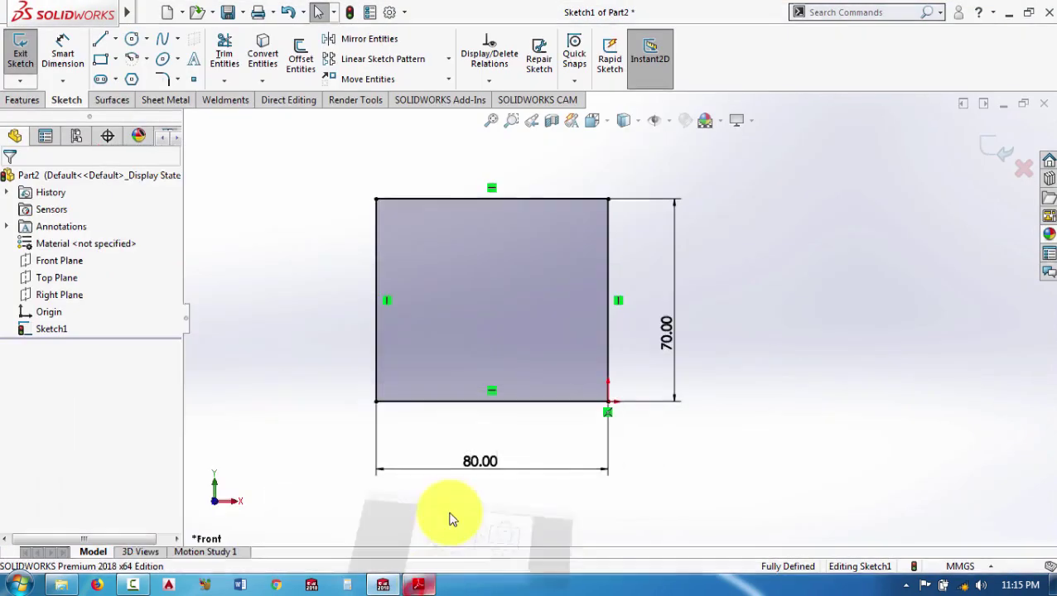
click(98, 39)
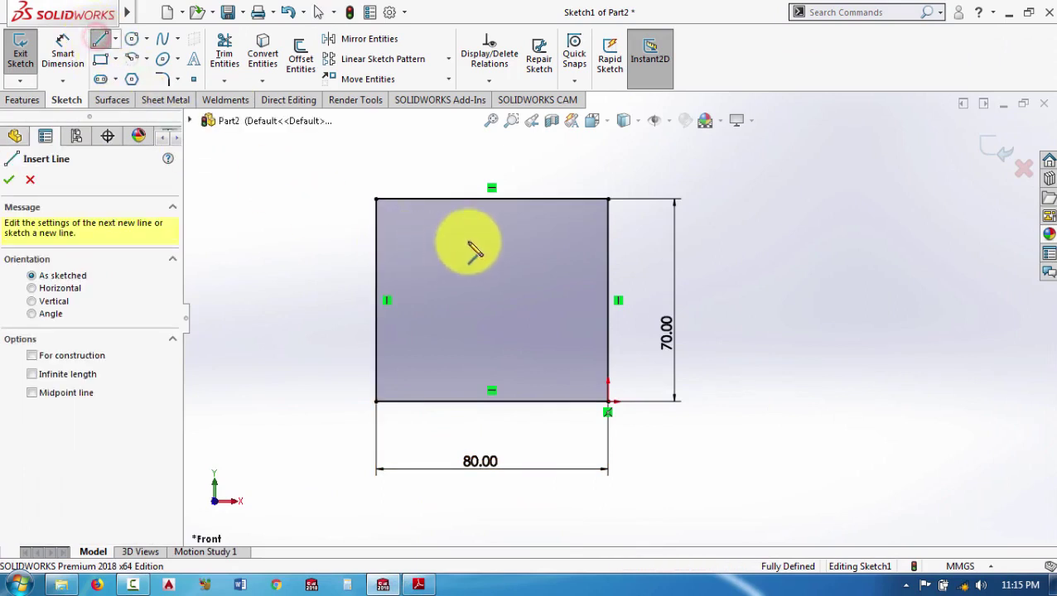
click(526, 199)
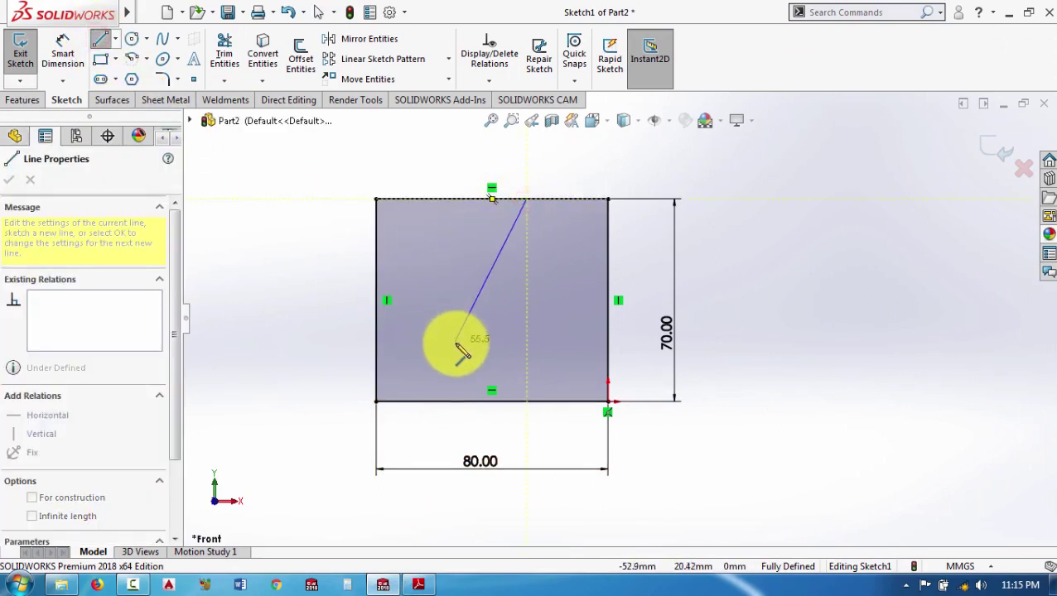
click(458, 342)
click(376, 341)
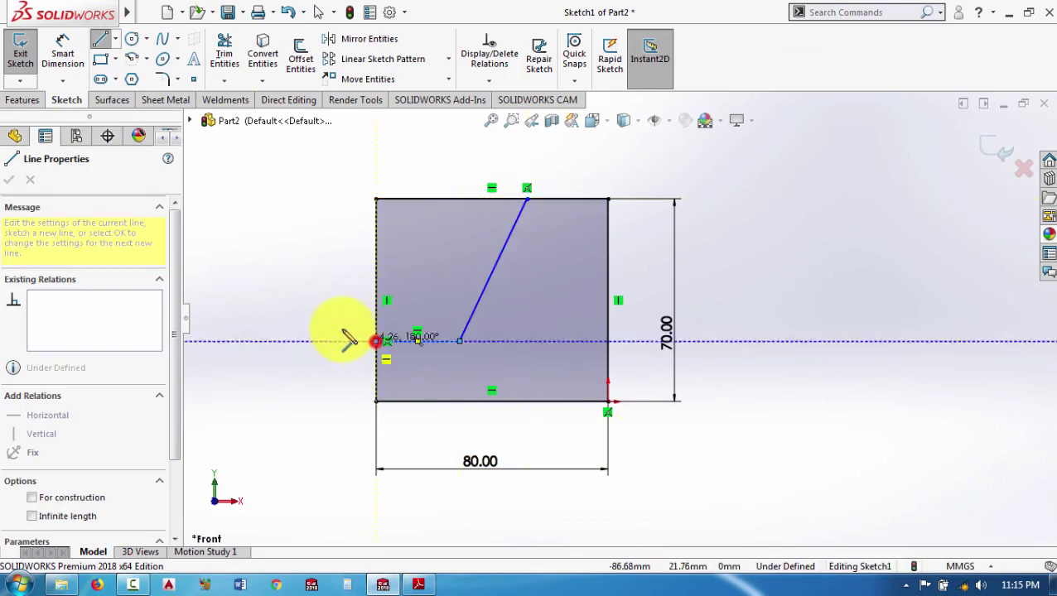
right_click(338, 284)
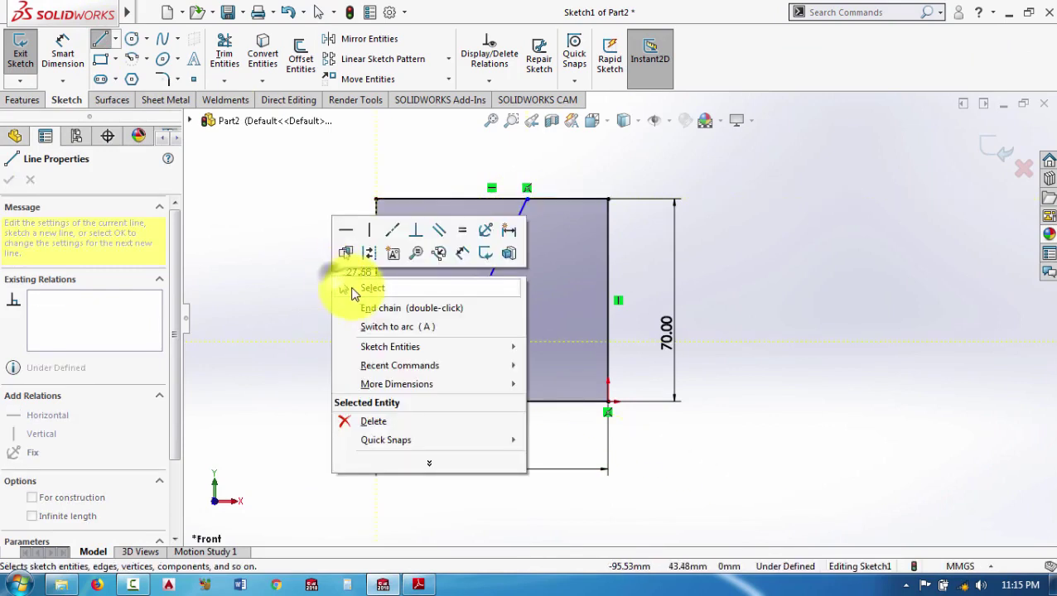
click(352, 282)
Dimension the step height from the bottom-left corner as 20 mm, verifying against the drawing
key(s)
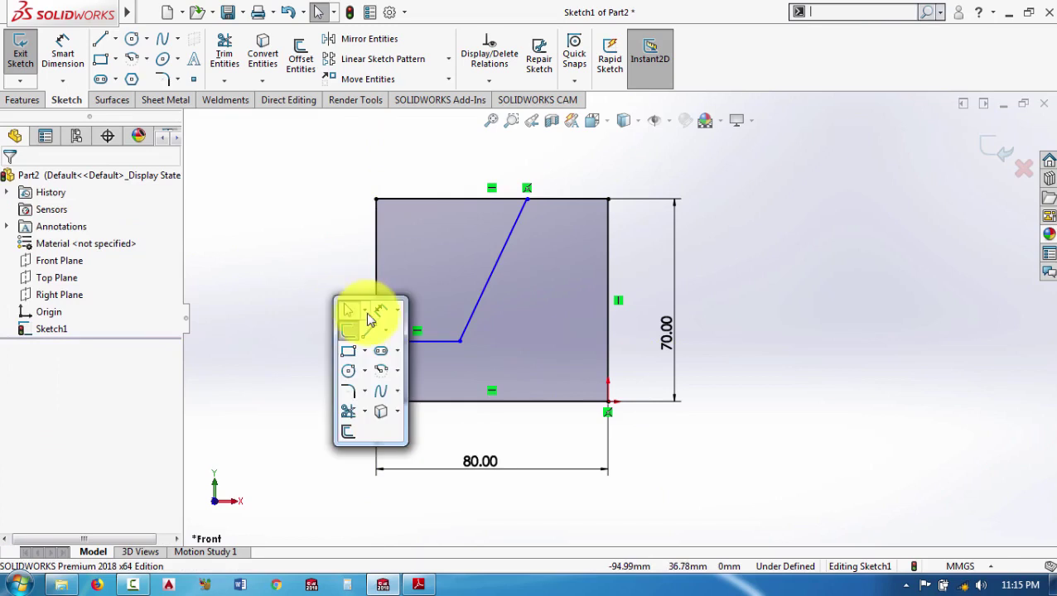
click(377, 312)
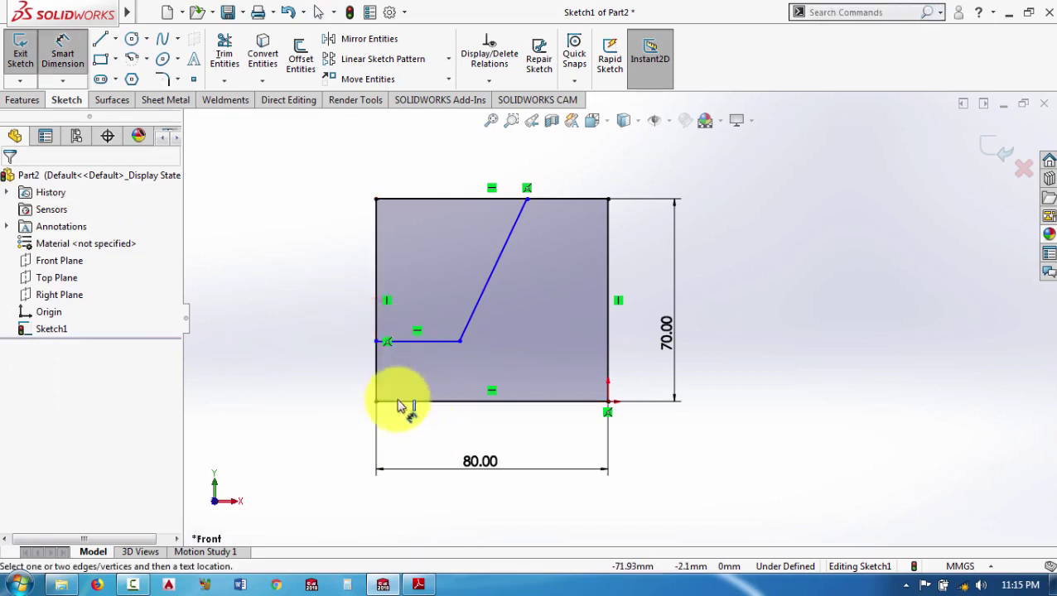
click(377, 341)
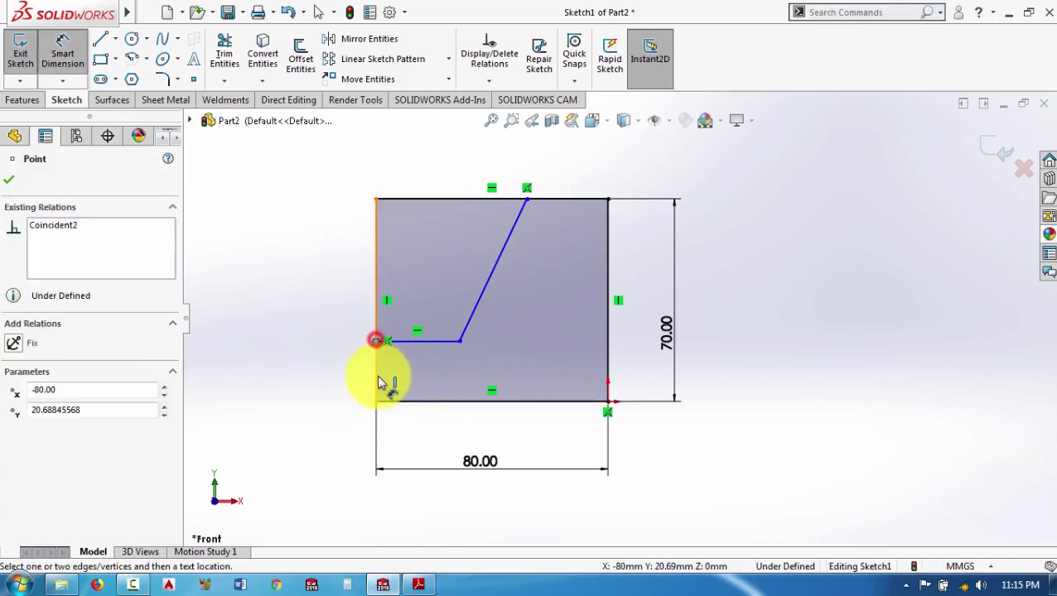
click(375, 404)
click(342, 382)
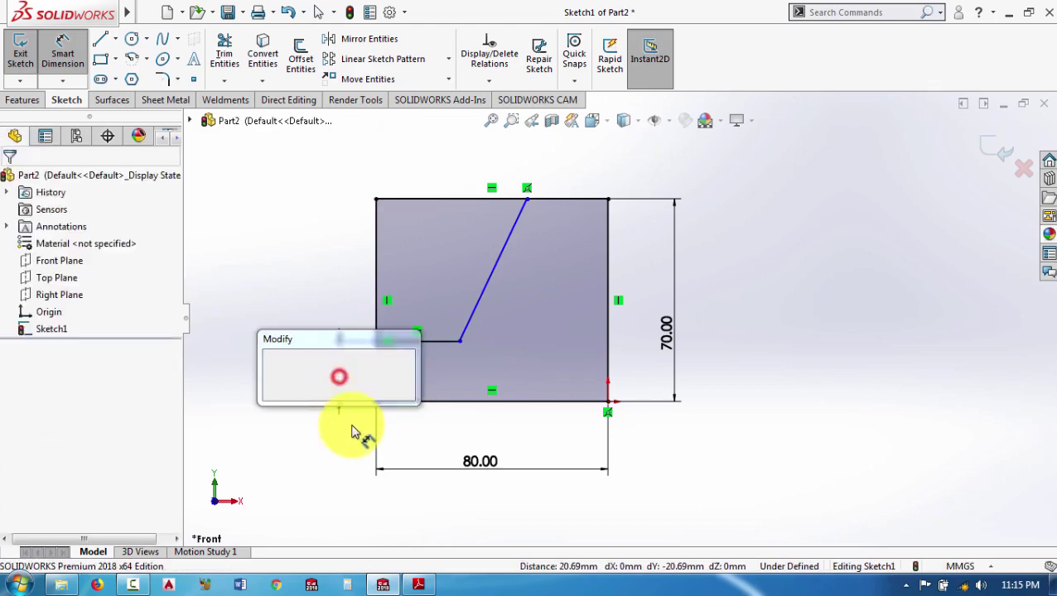
click(417, 584)
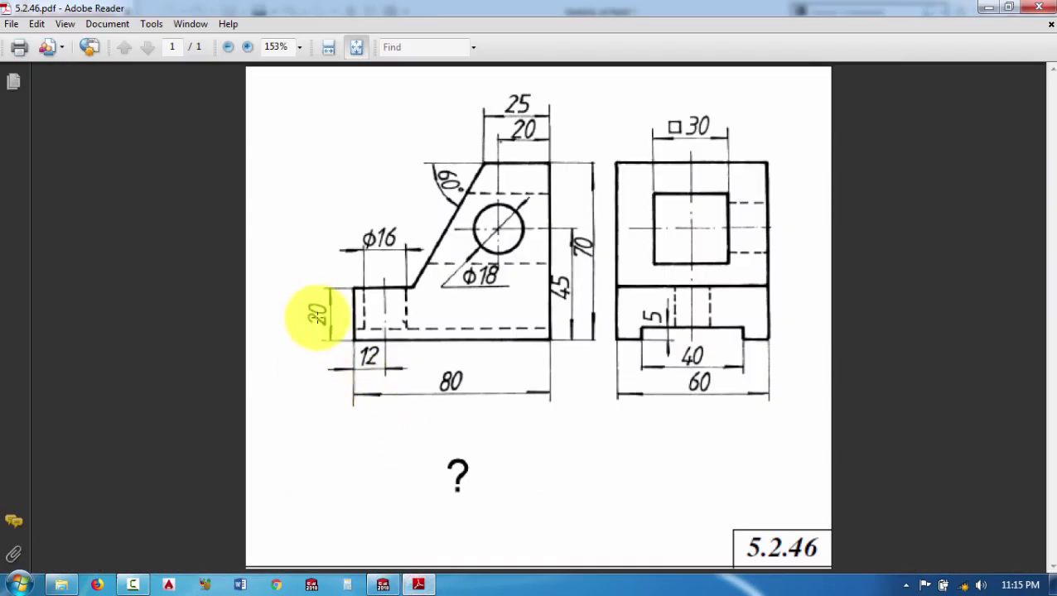
click(418, 584)
text(20)
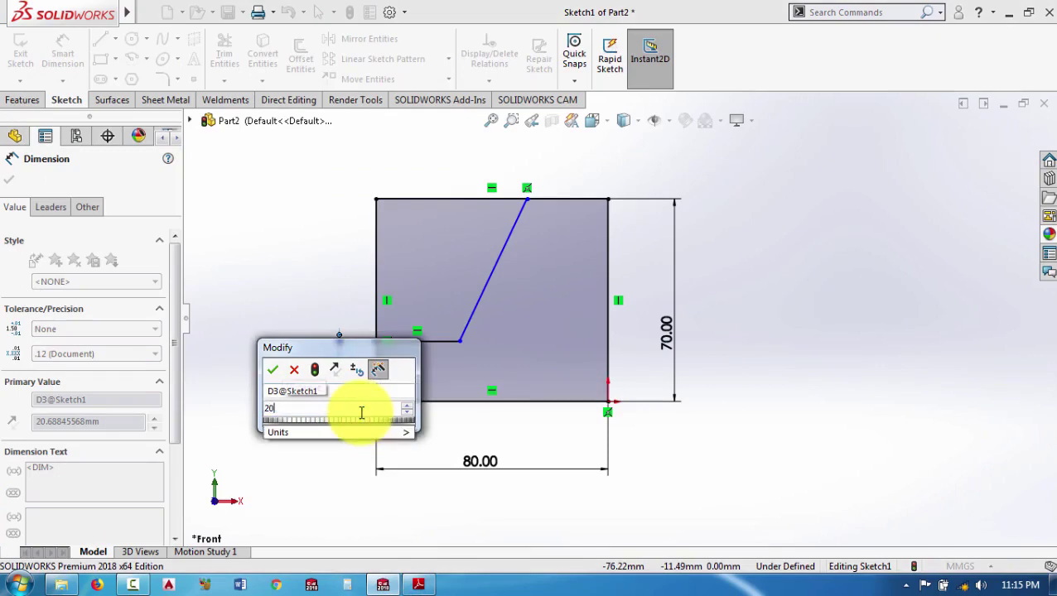
key(Return)
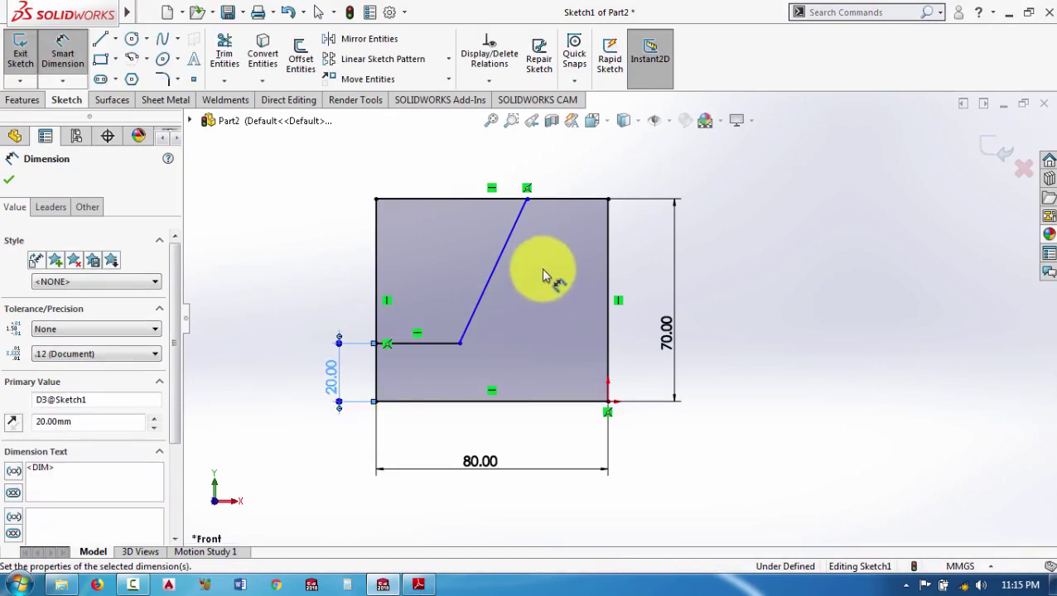
click(418, 584)
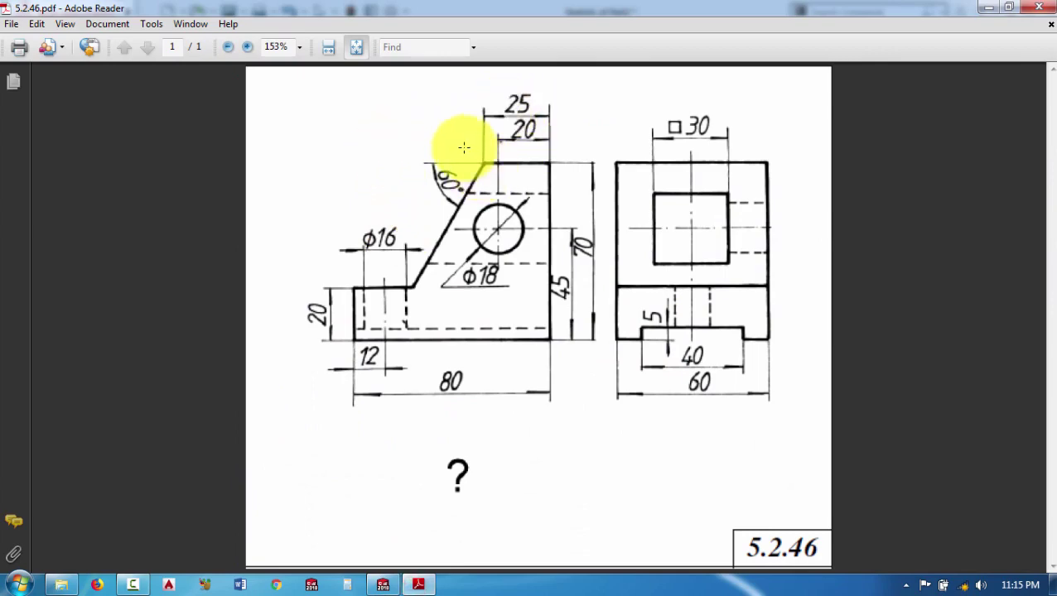
Dimension the slanted line's top endpoint 25 mm from the top-right corner
click(427, 583)
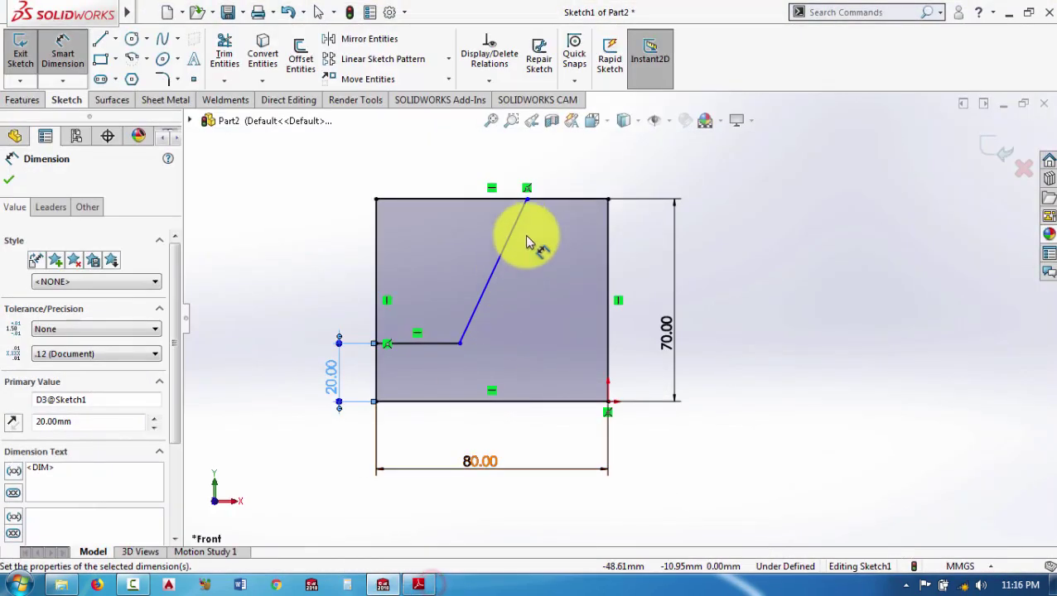
click(526, 200)
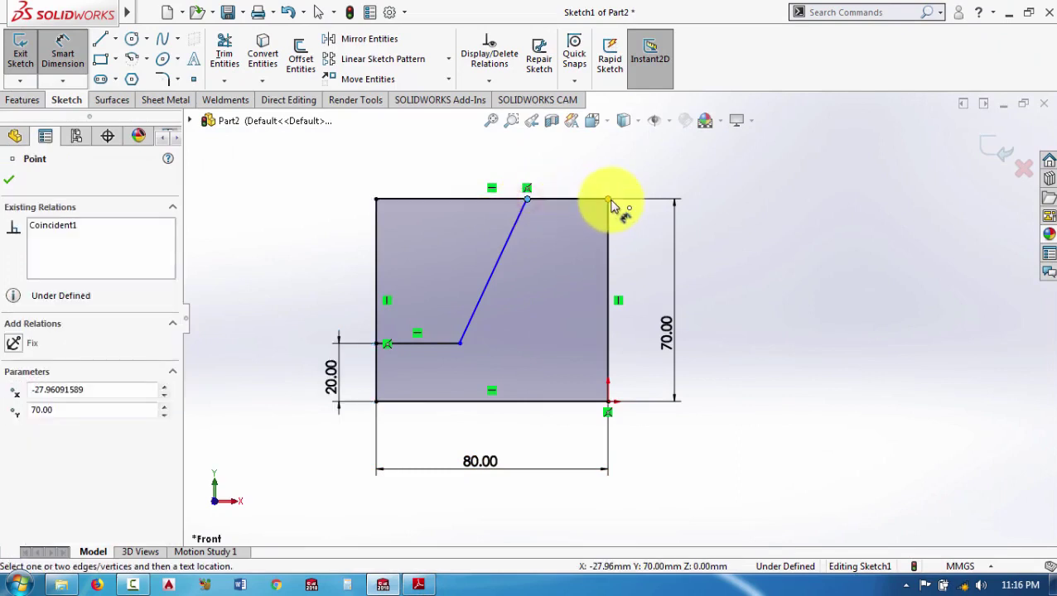
click(608, 200)
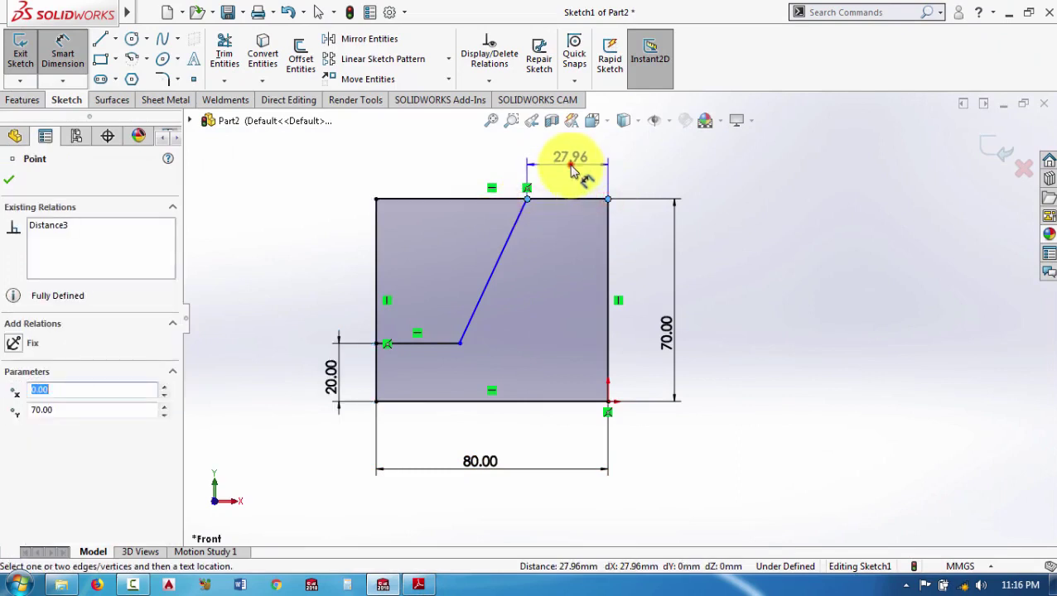
click(571, 169)
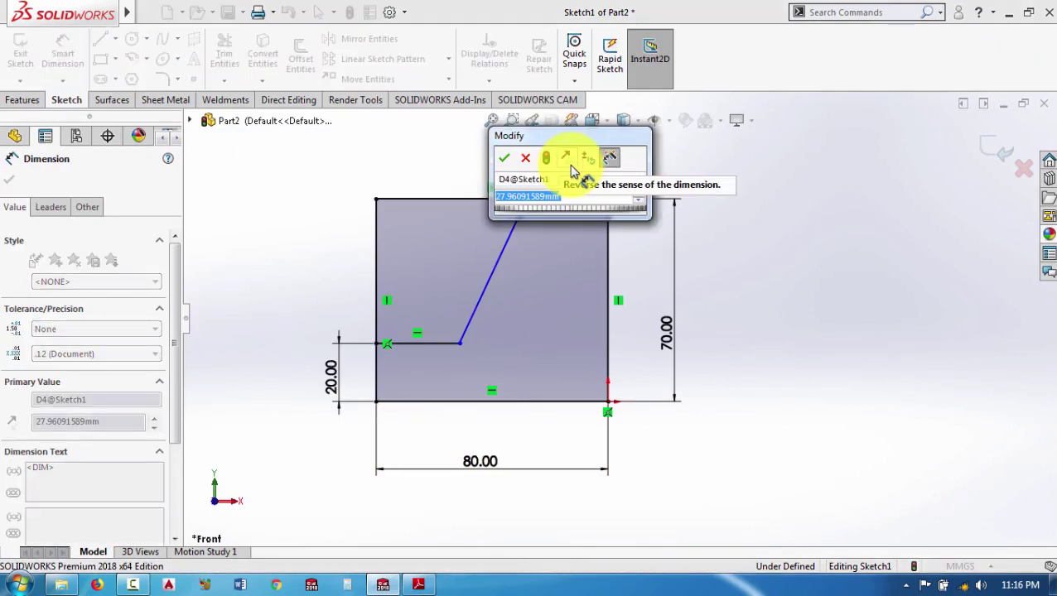
text(25)
key(Return)
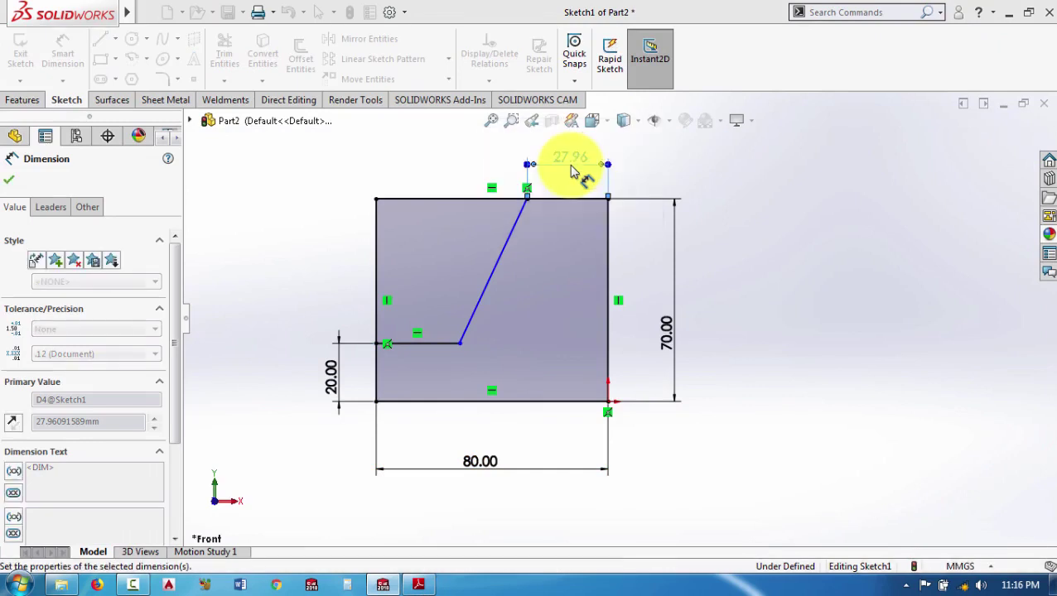
click(752, 240)
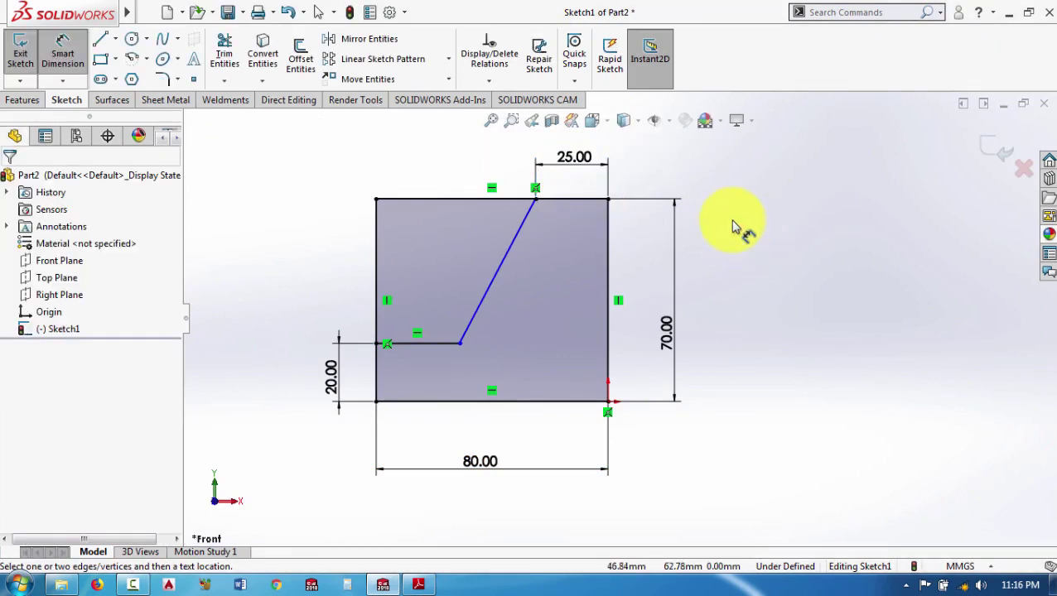
Set the angle between the top edge and the slanted line to 60°
click(503, 200)
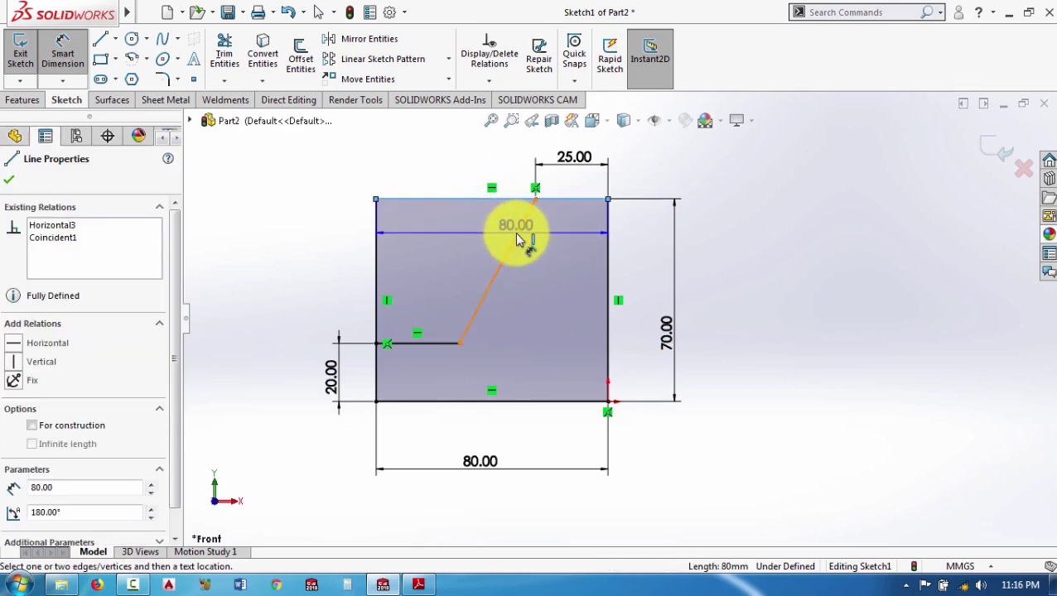
click(513, 236)
click(465, 246)
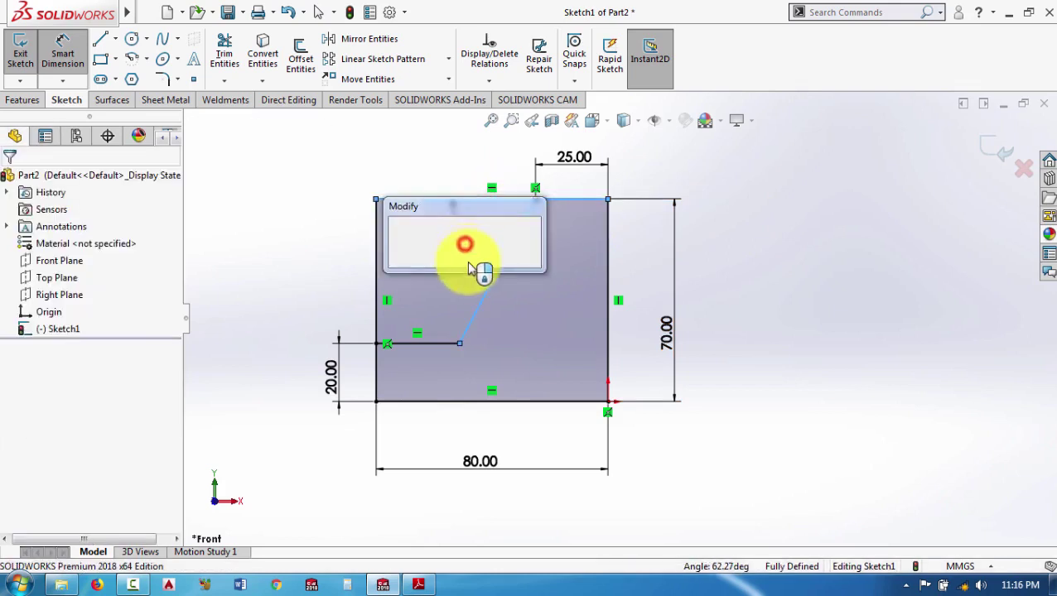
click(418, 585)
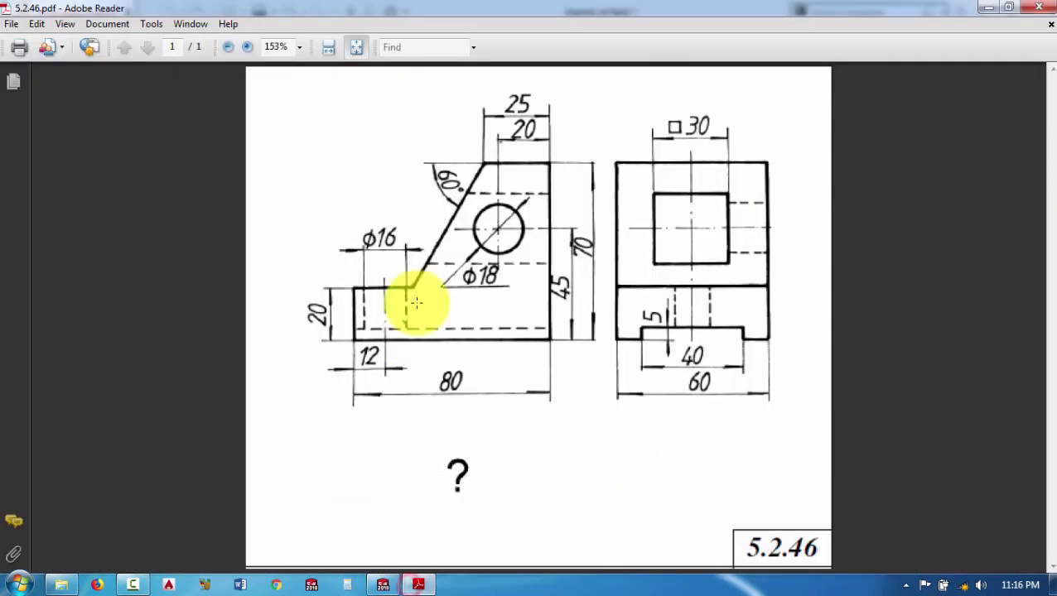
click(418, 585)
click(478, 273)
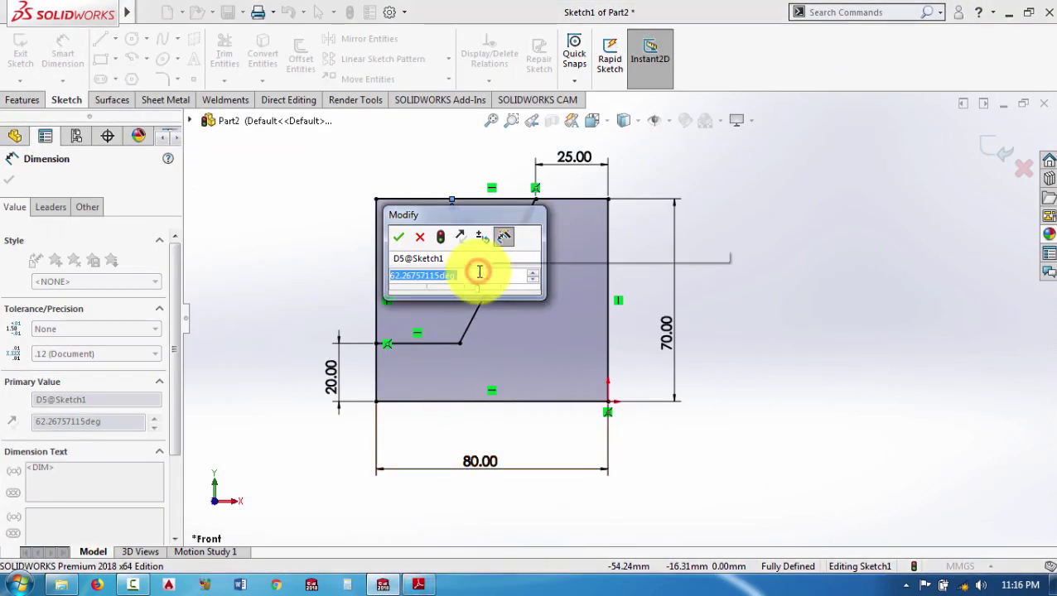
text(60)
key(Return)
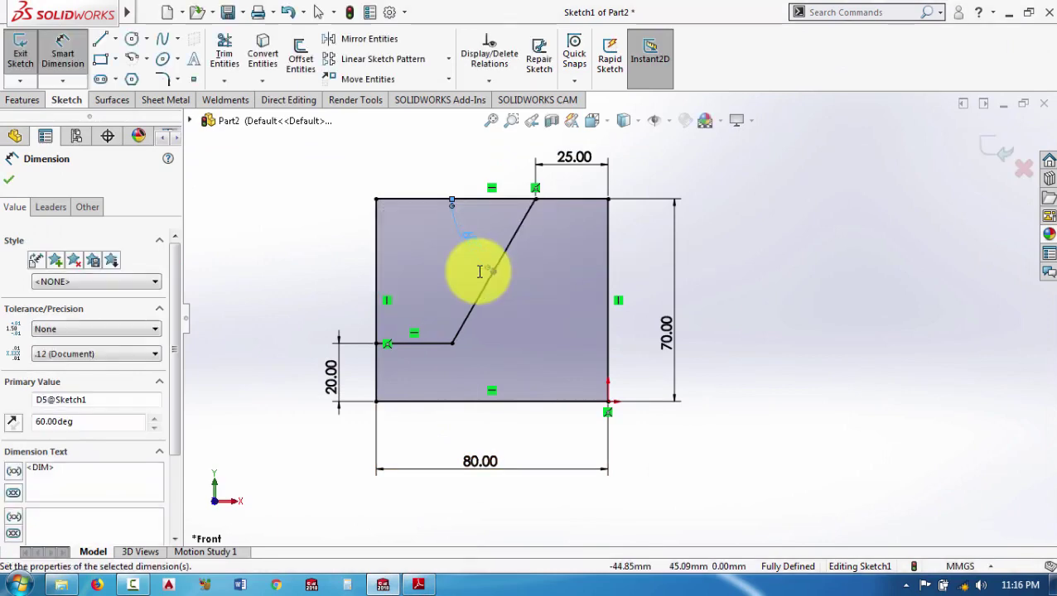
Power-trim the rectangle's upper-left corner lines to leave the stepped profile, then view the drawing
click(8, 179)
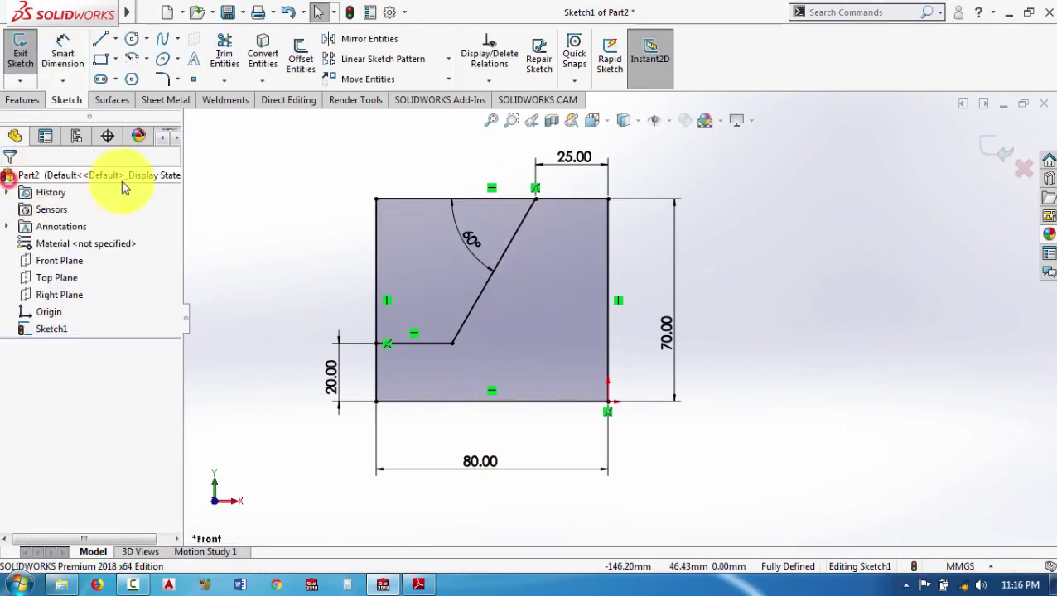
click(224, 50)
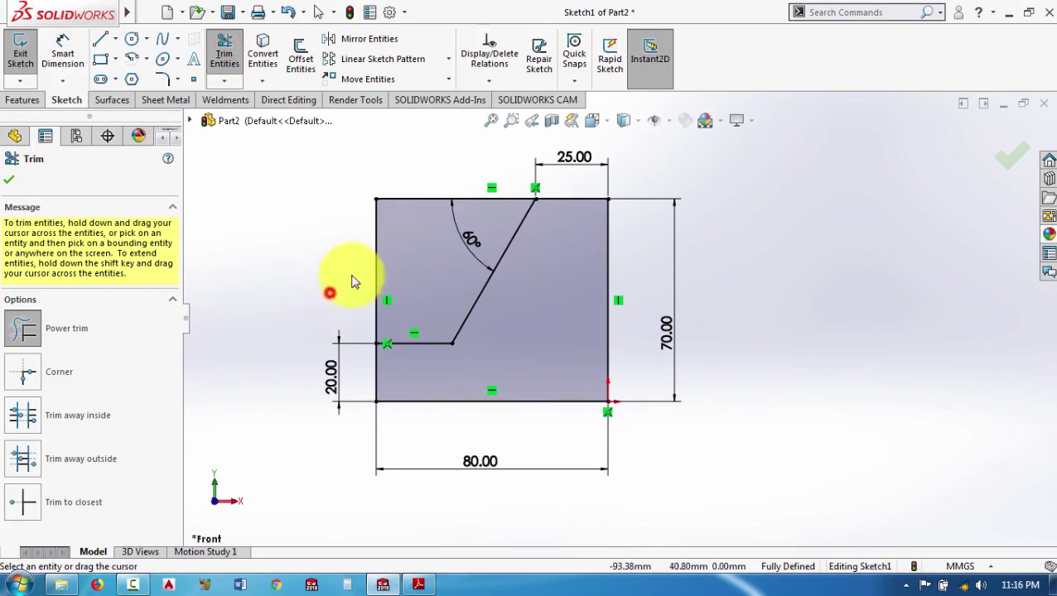
drag(351, 281, 425, 184)
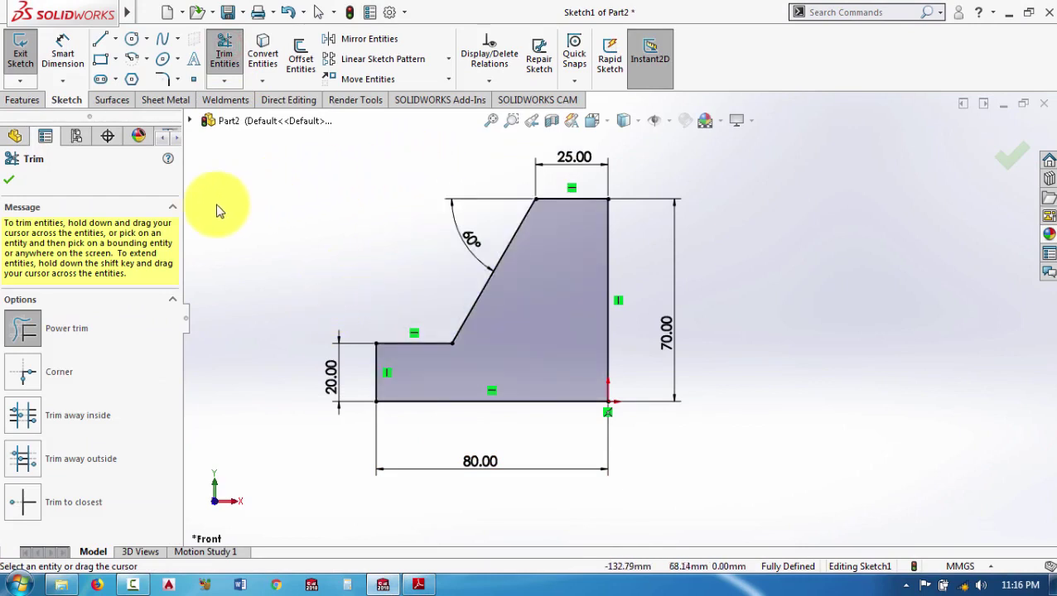
click(9, 179)
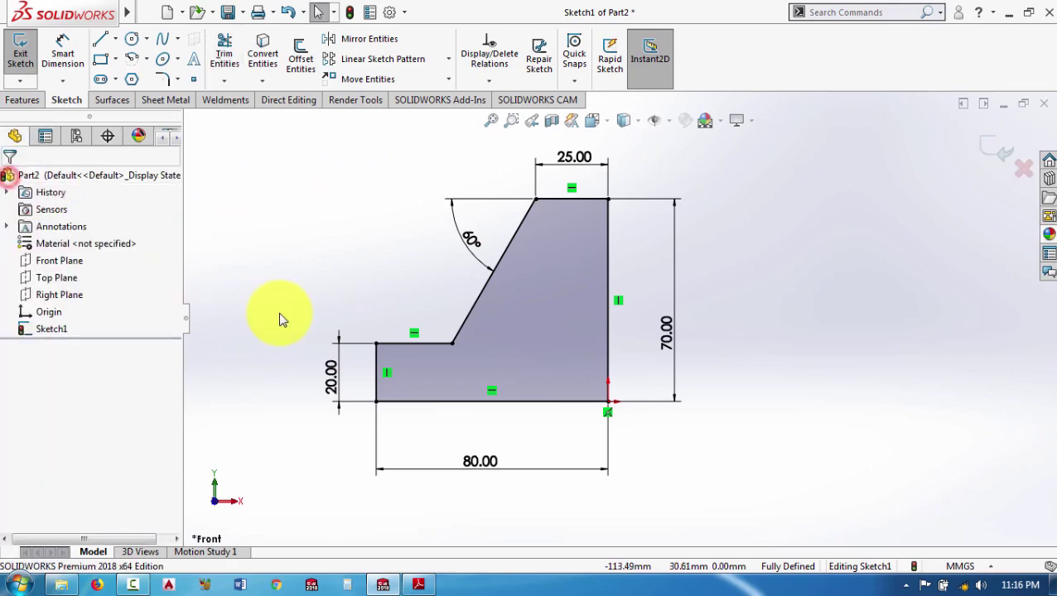
click(416, 586)
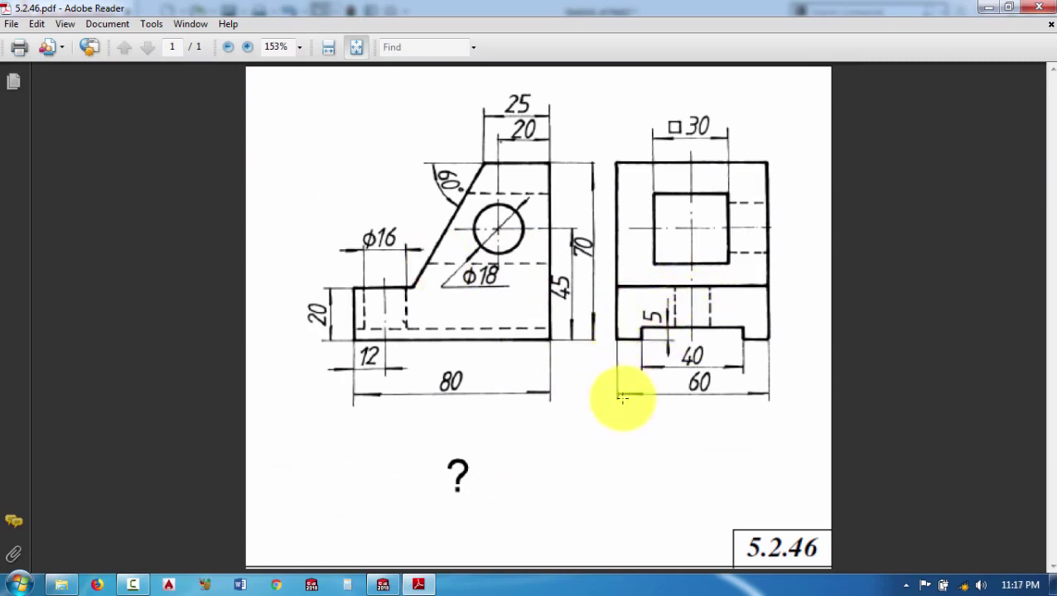
Return from the drawing to SOLIDWORKS and show the Features commands
click(418, 585)
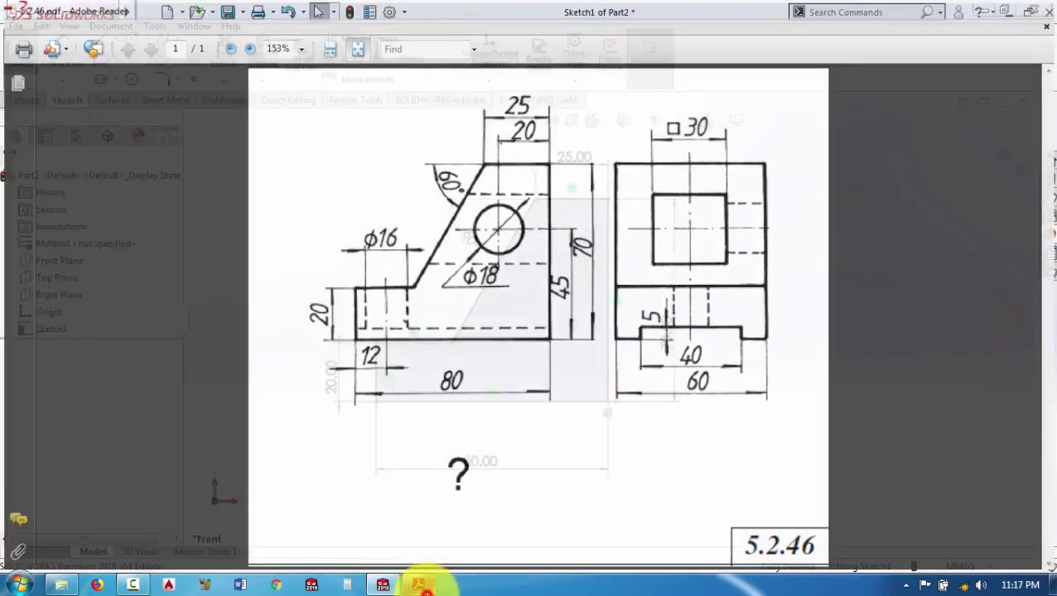
click(22, 101)
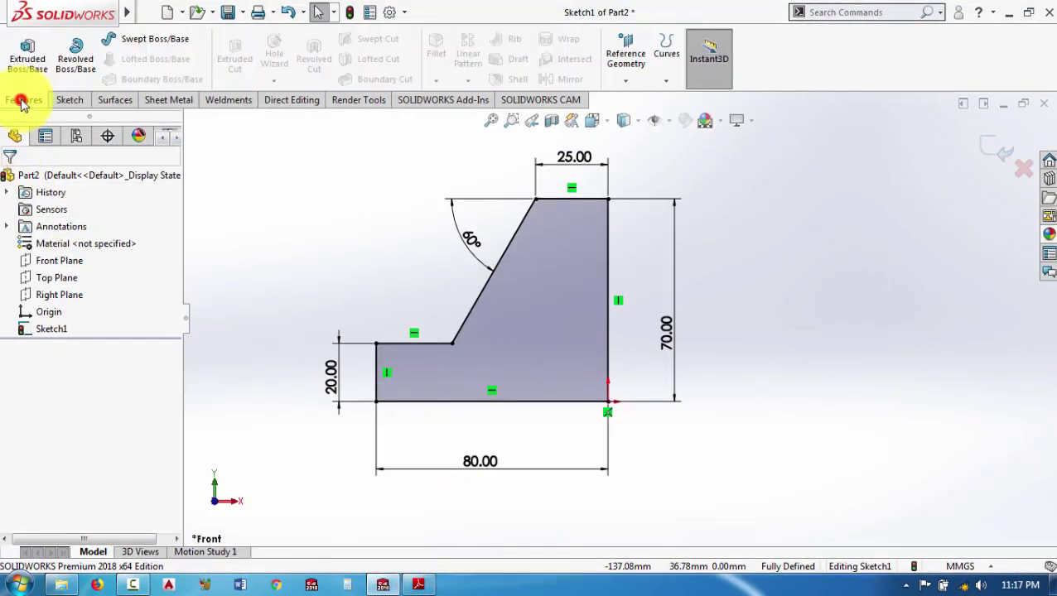
Extrude the stepped profile 60 mm in the reversed direction as Boss-Extrude1
click(27, 56)
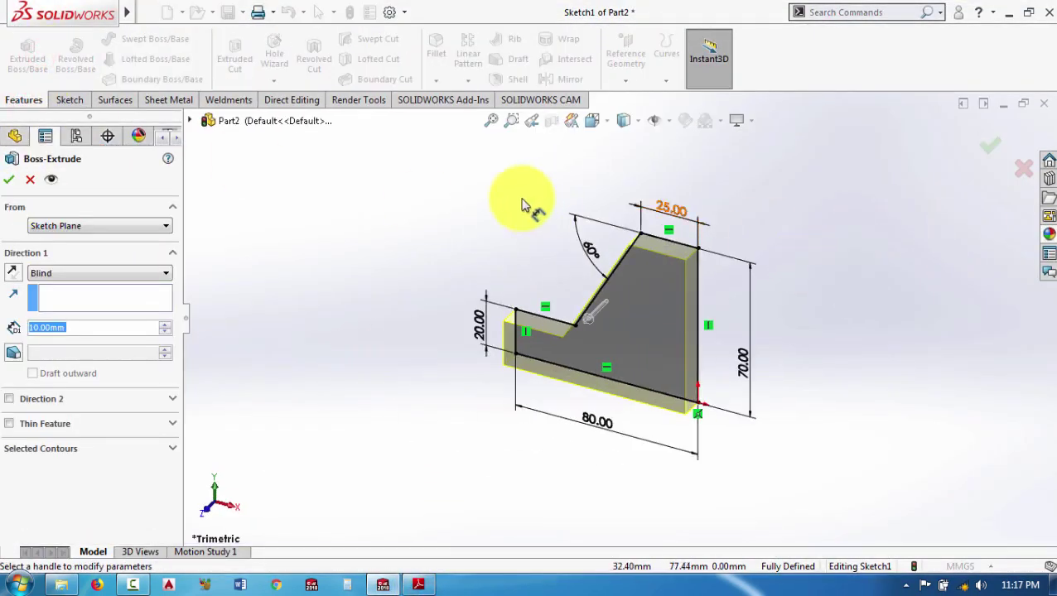
click(14, 274)
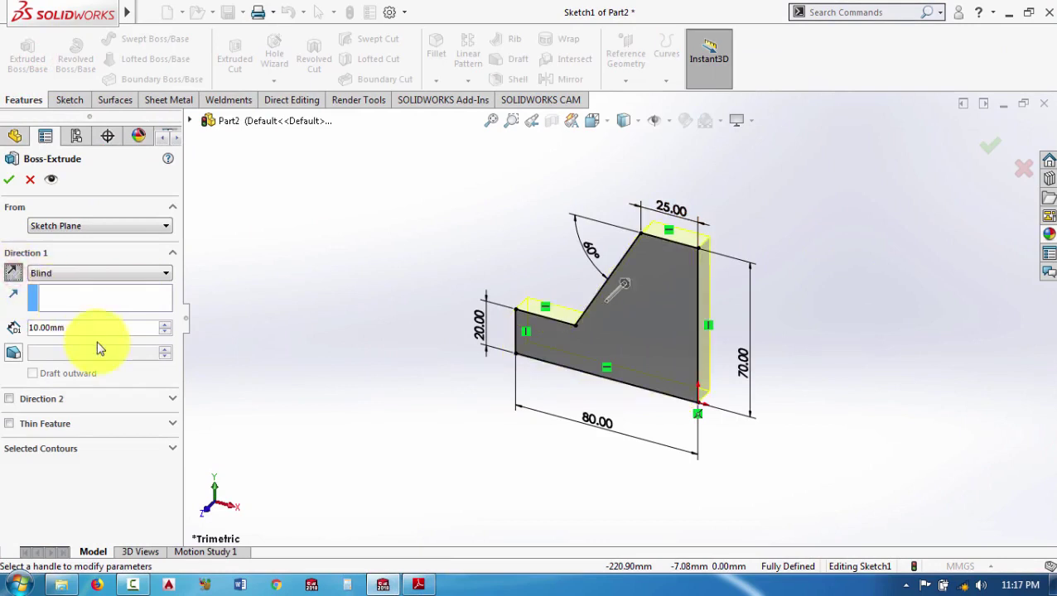
drag(108, 333, 2, 331)
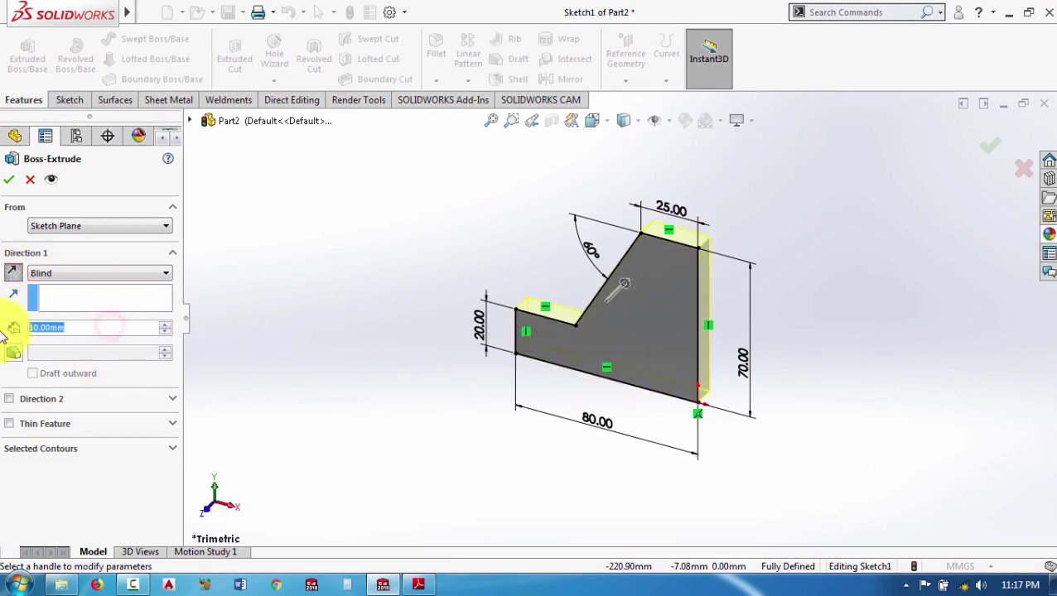
text(60)
key(Return)
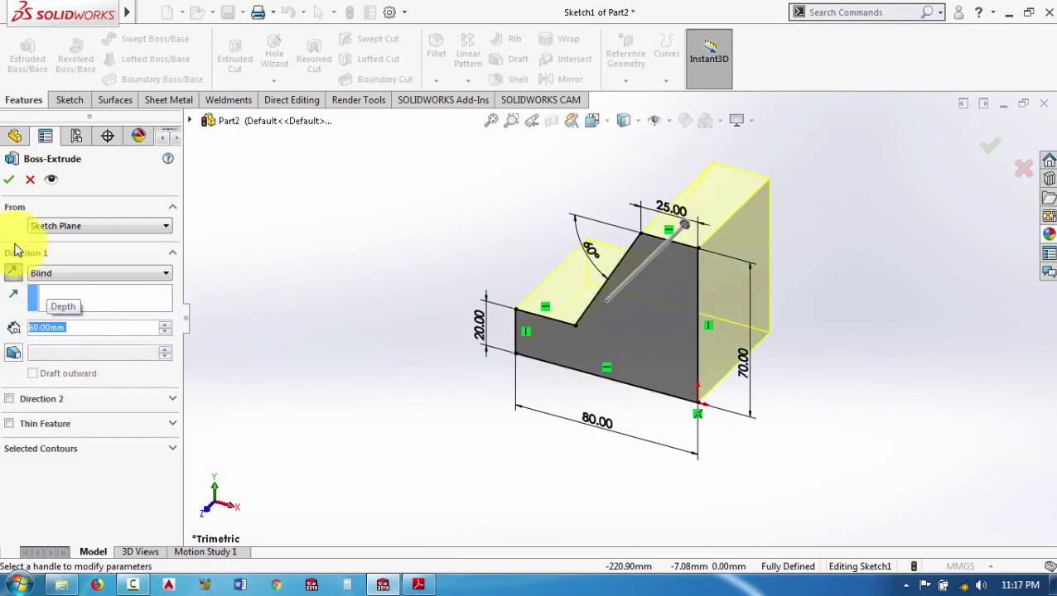
click(359, 413)
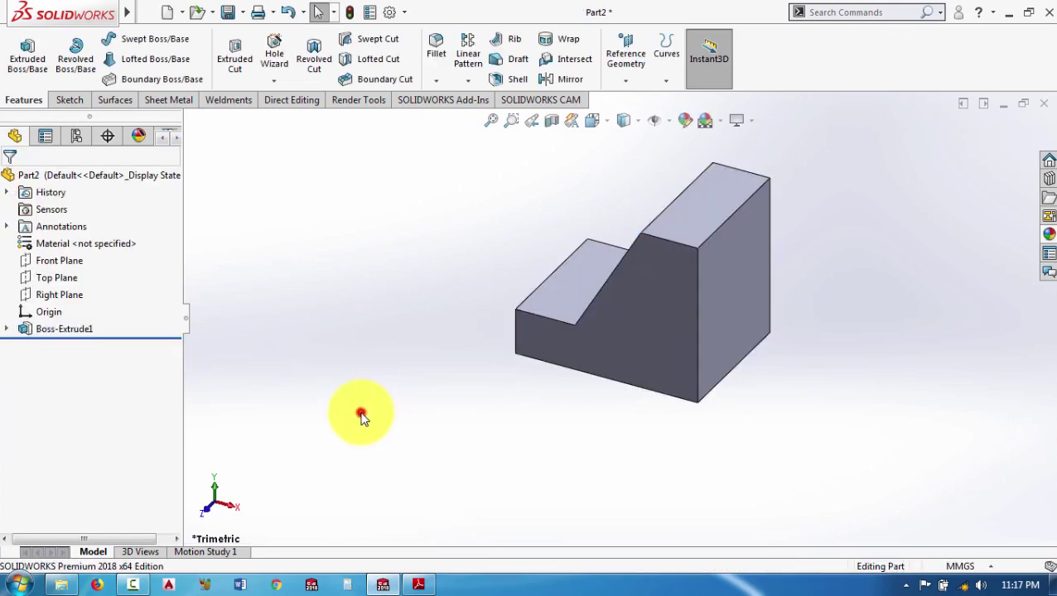
click(419, 589)
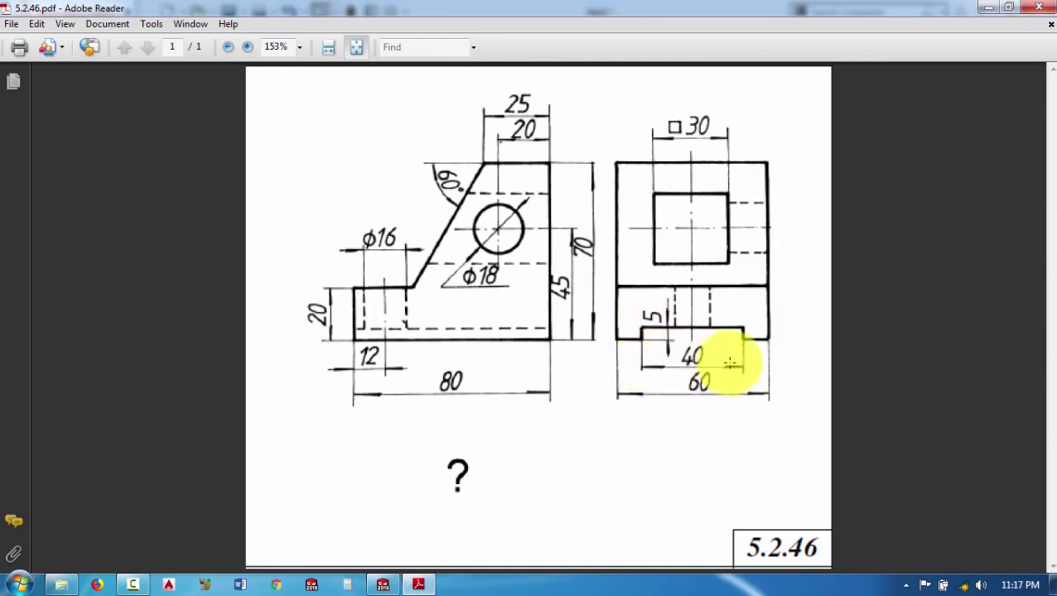
click(419, 586)
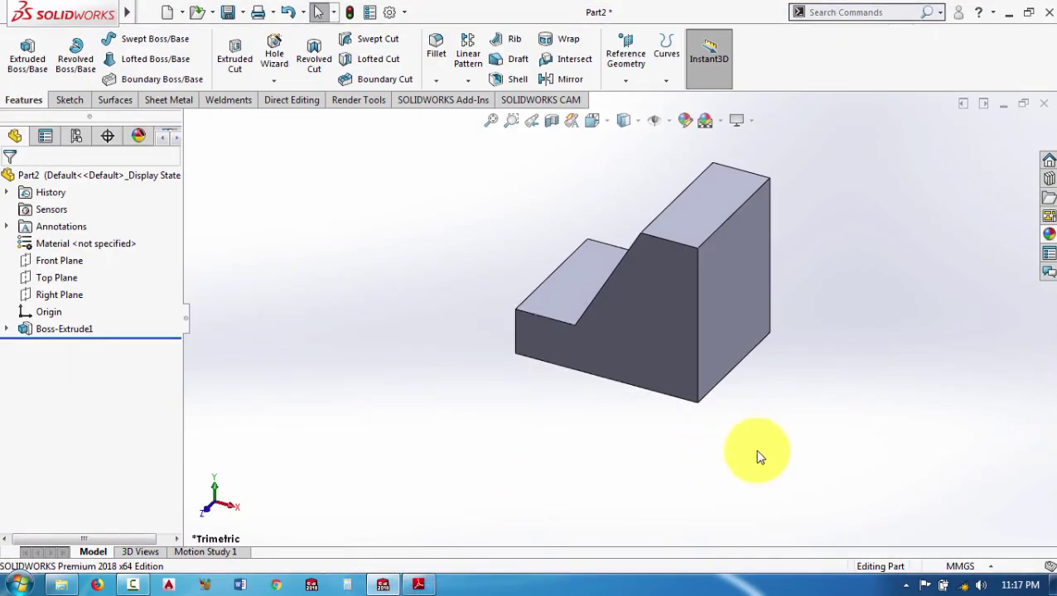
Start a sketch on the block's right face and draw a corner rectangle on its bottom edge
click(740, 328)
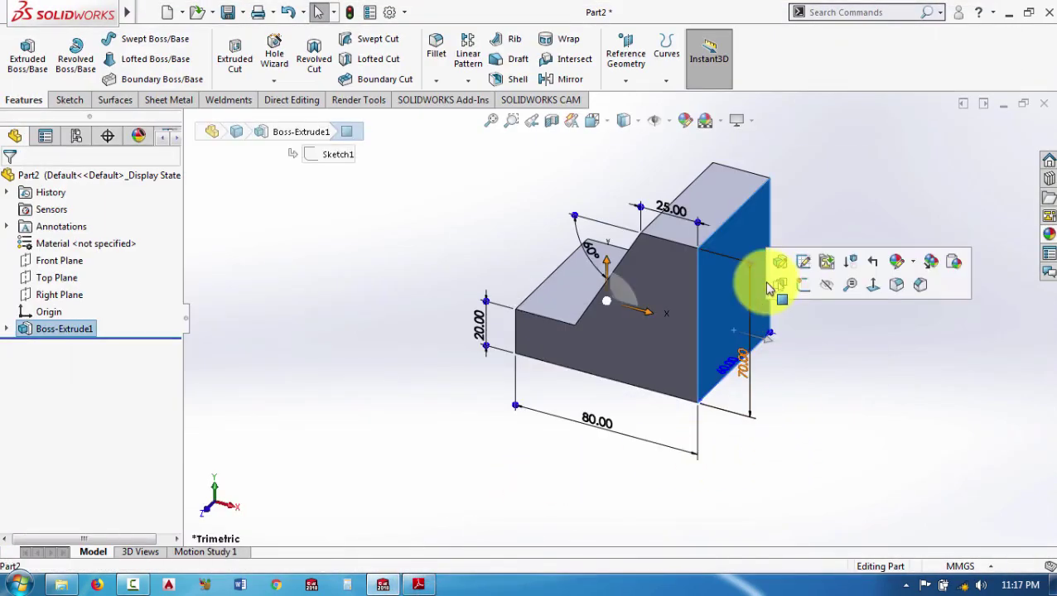
click(802, 286)
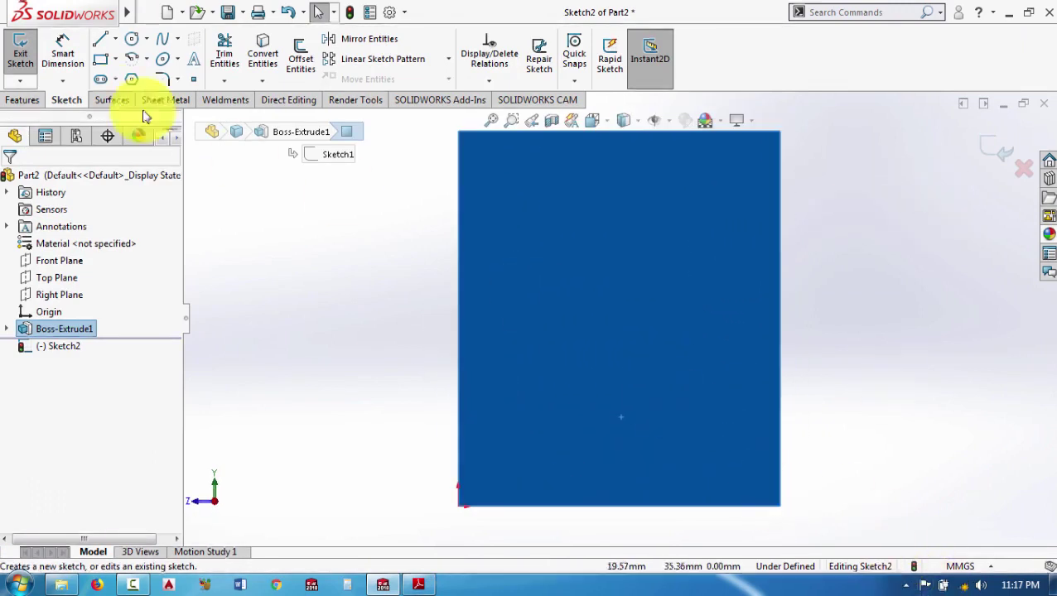
key(s)
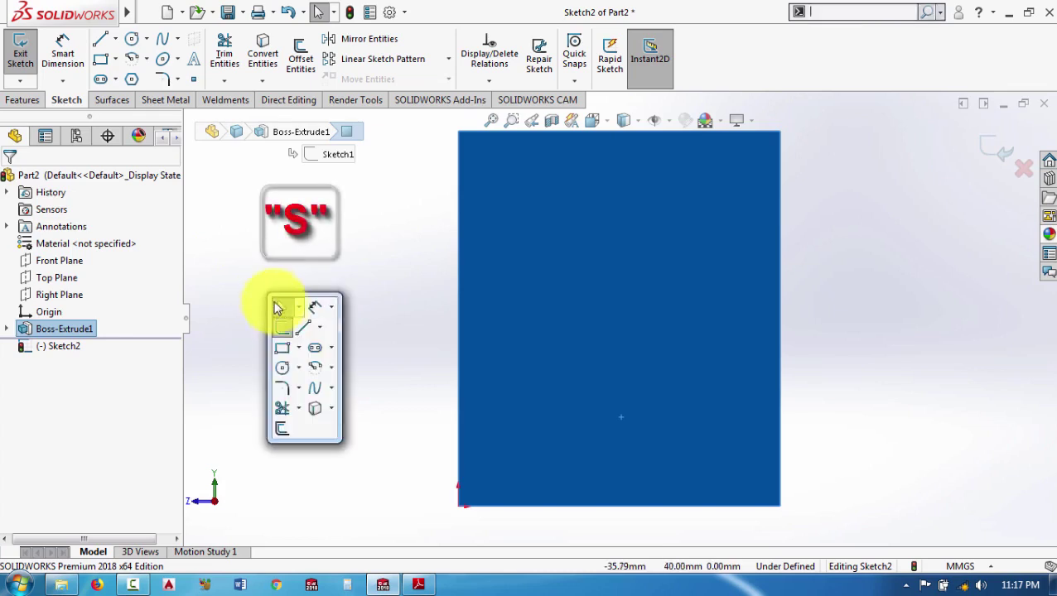
click(282, 347)
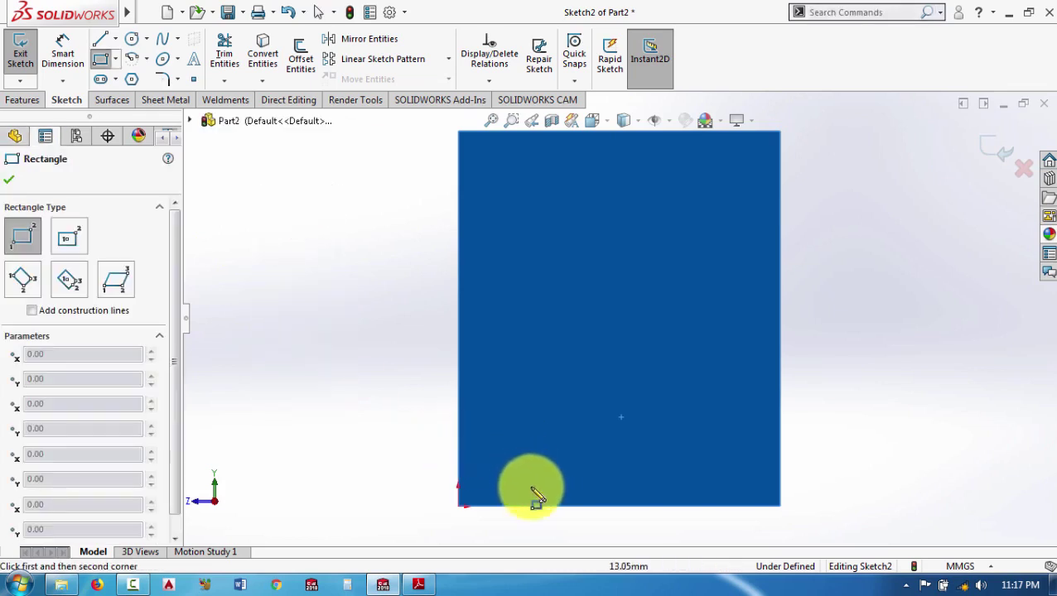
click(535, 506)
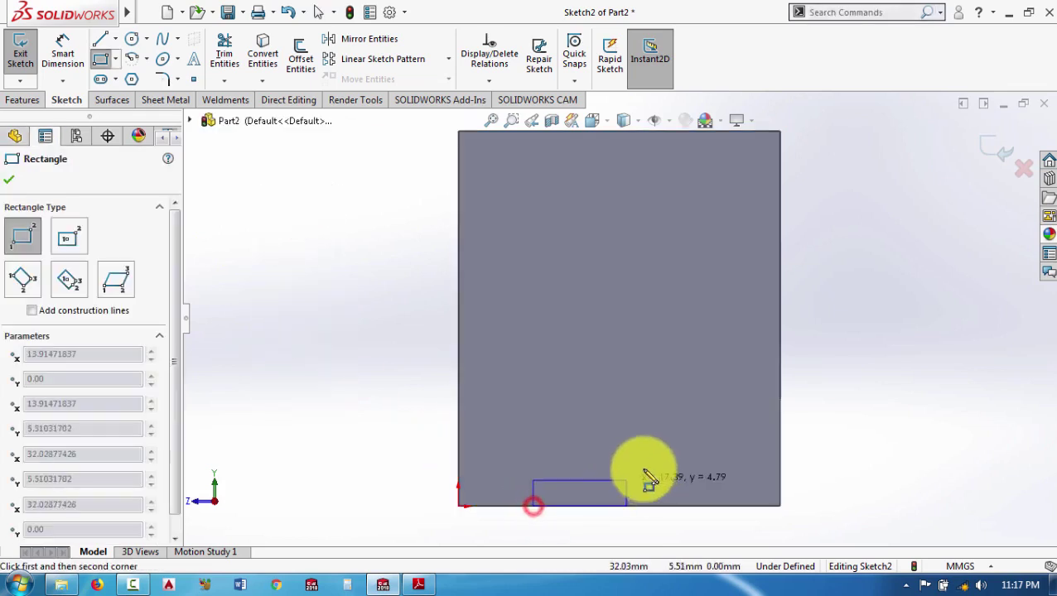
click(705, 461)
right_click(911, 340)
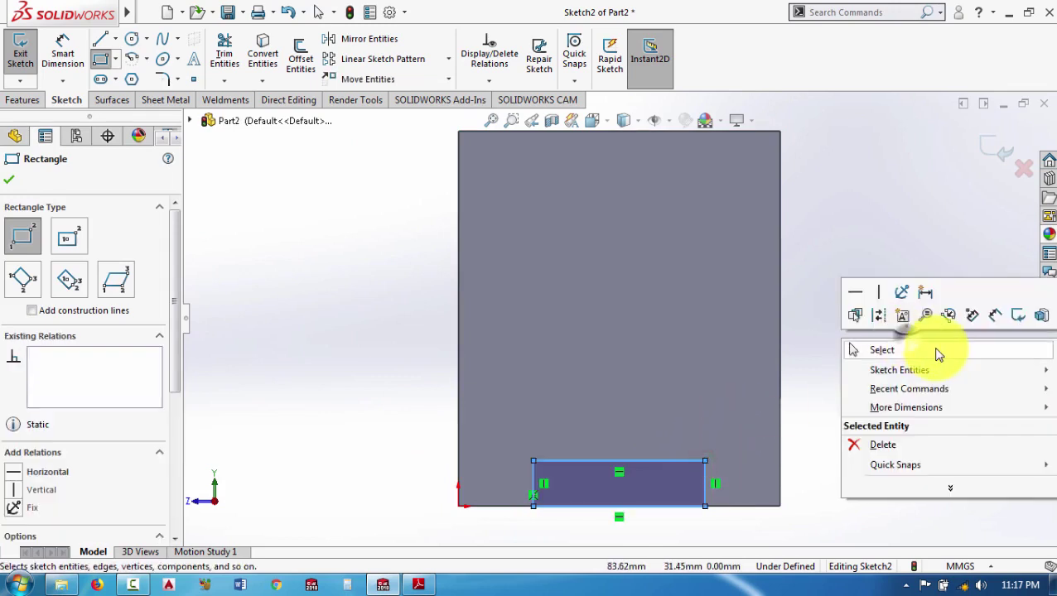
click(934, 349)
scroll(846, 406, up, 2)
scroll(767, 420, down, 3)
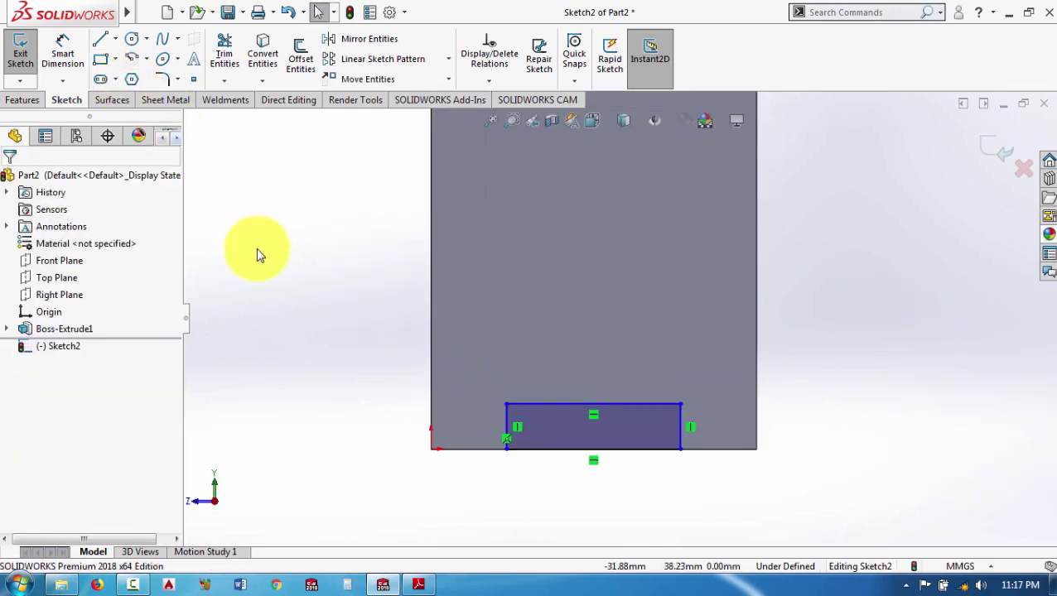
Dimension the rectangle 5 mm tall and 40 mm wide, then view the 5.2.46 drawing
key(s)
click(299, 266)
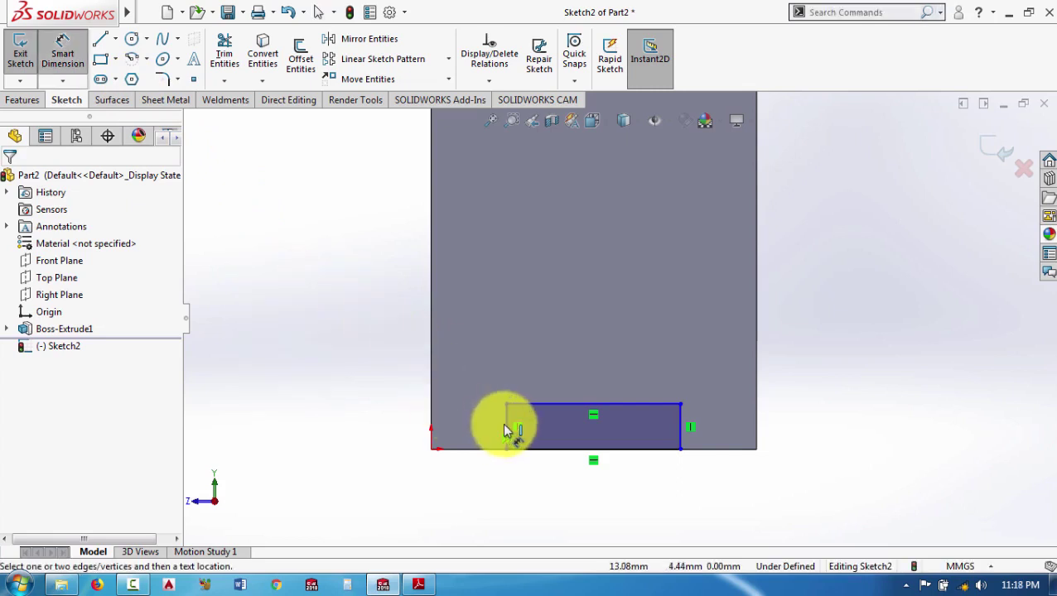
click(507, 427)
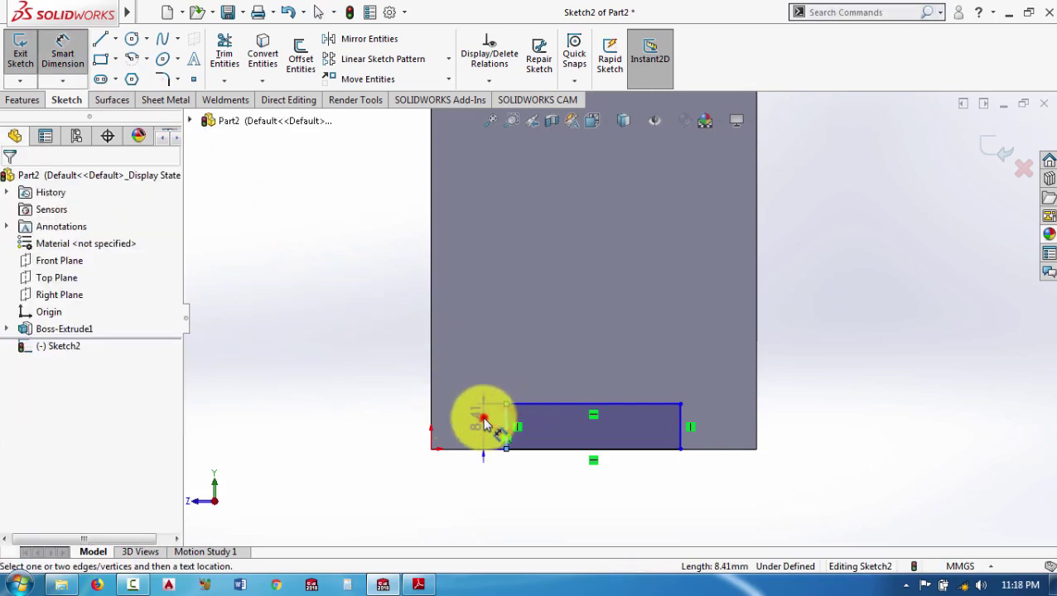
click(484, 424)
text(5)
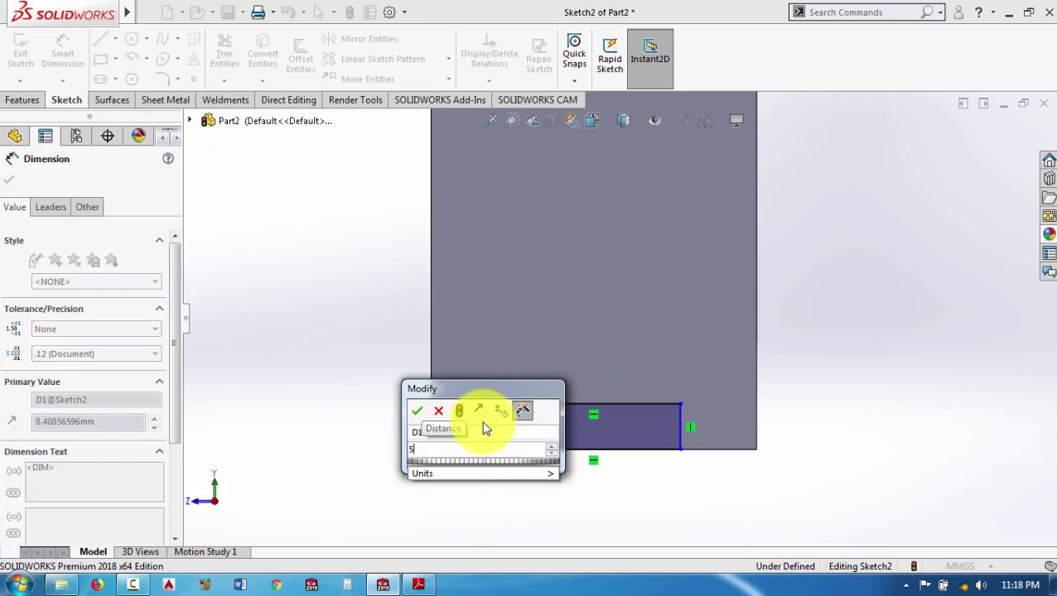
key(Return)
click(546, 425)
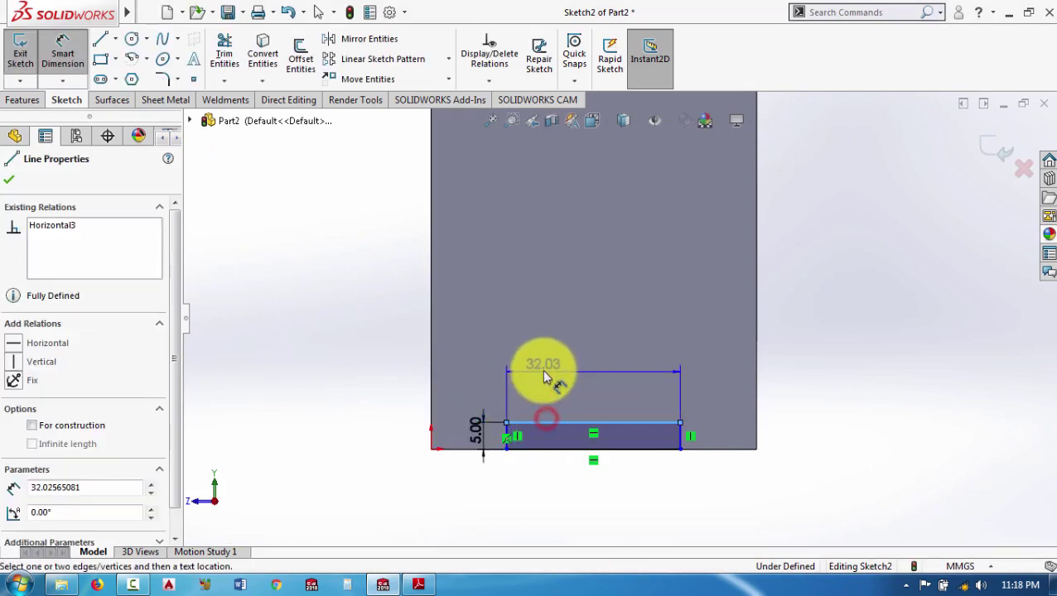
click(541, 370)
text(40)
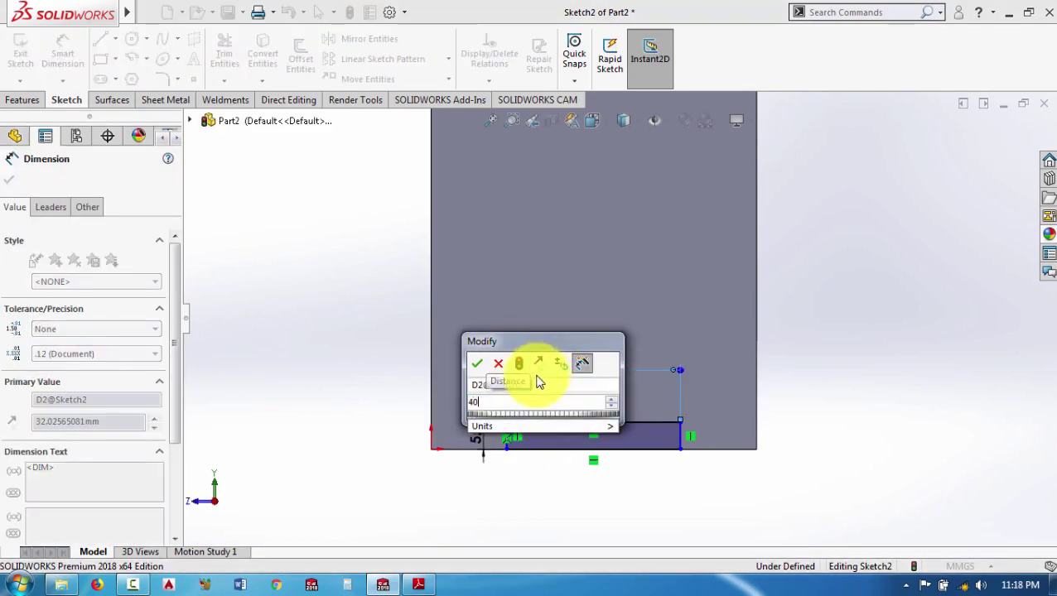
key(Return)
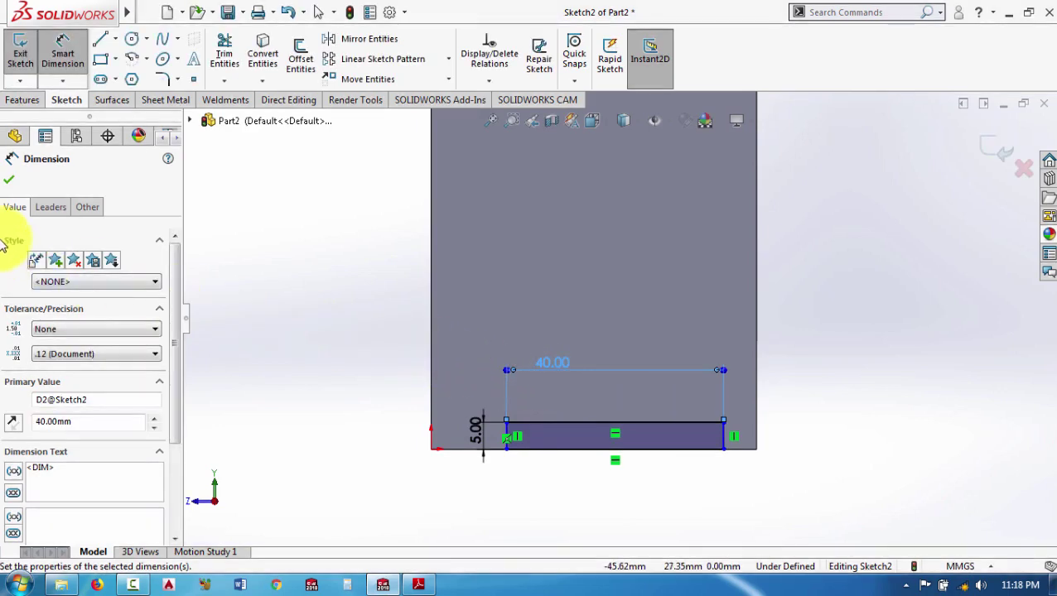
click(10, 184)
scroll(579, 506, down, 2)
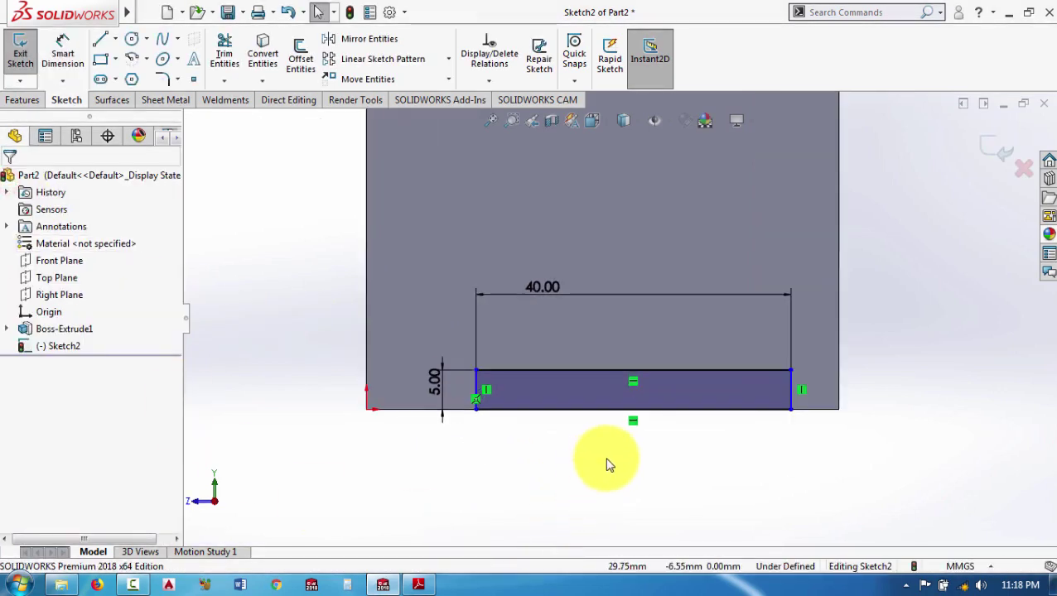
click(417, 585)
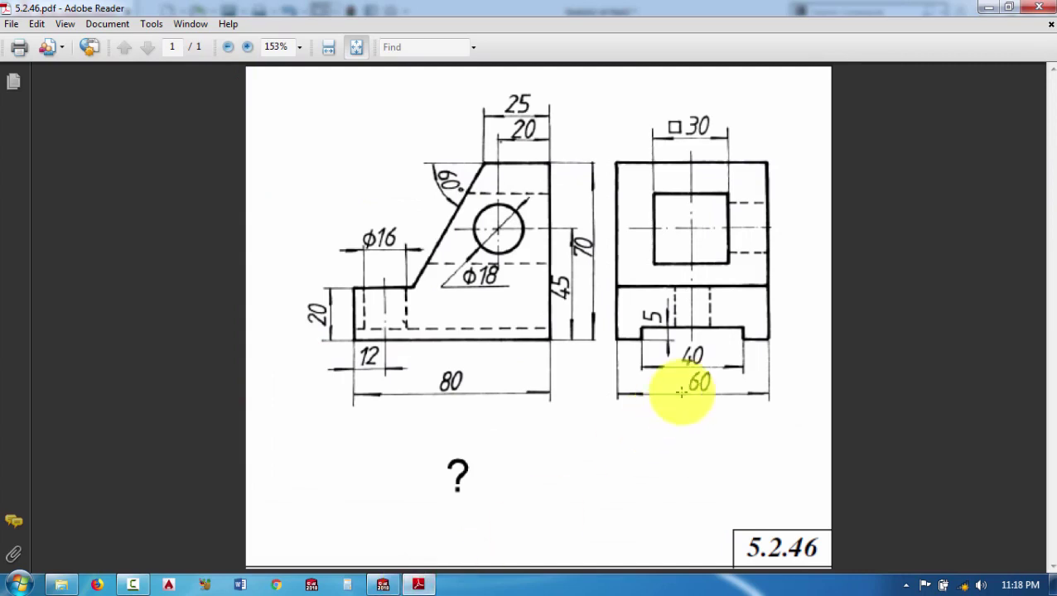
Dimension the notch corner from the origin as 60-40, then edit it to 20/2 for 10 mm
click(424, 587)
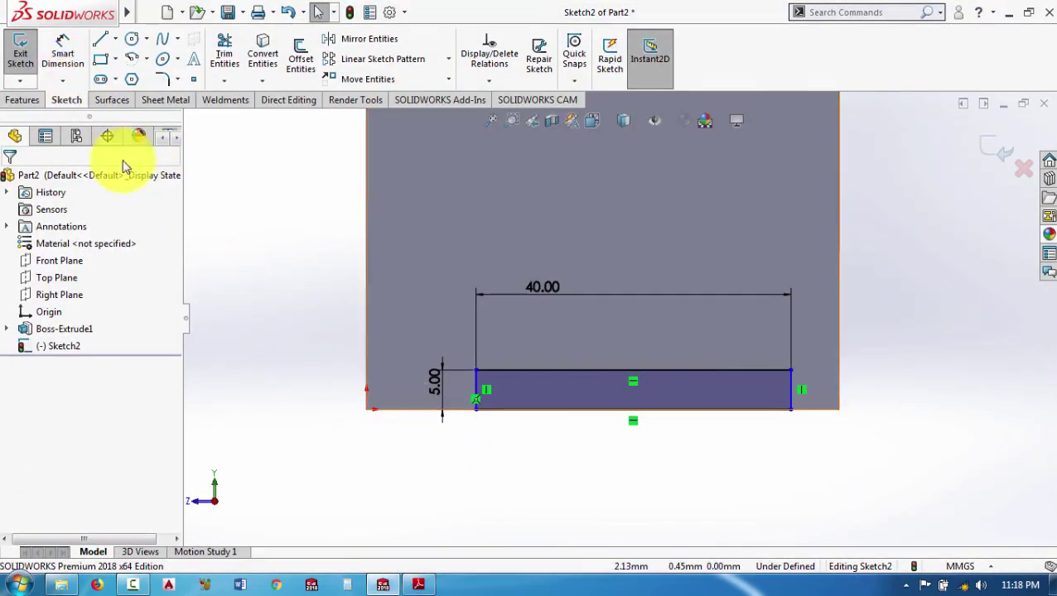
click(62, 51)
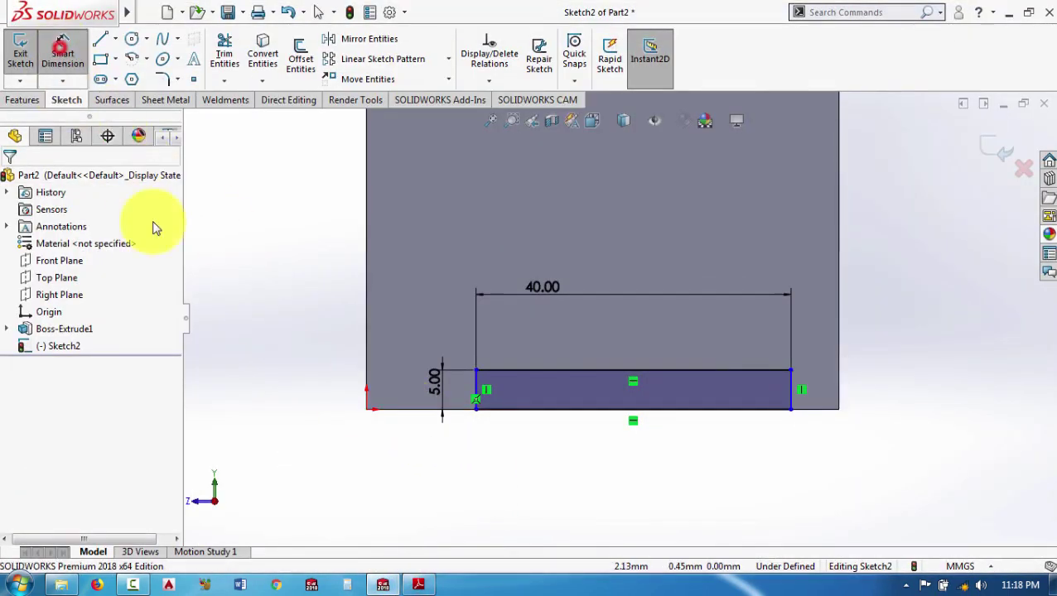
click(367, 410)
click(476, 411)
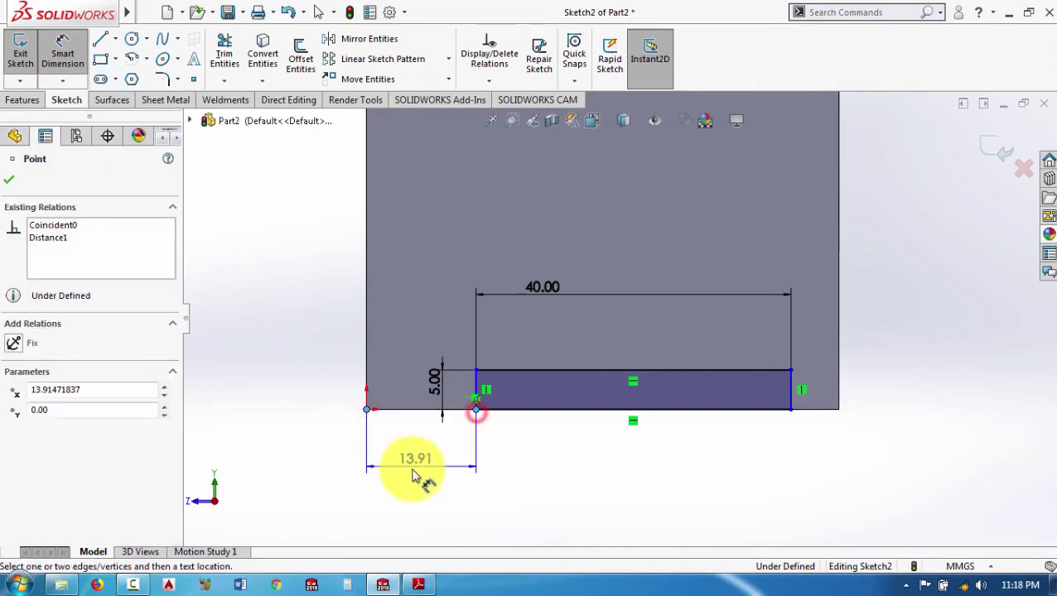
click(414, 472)
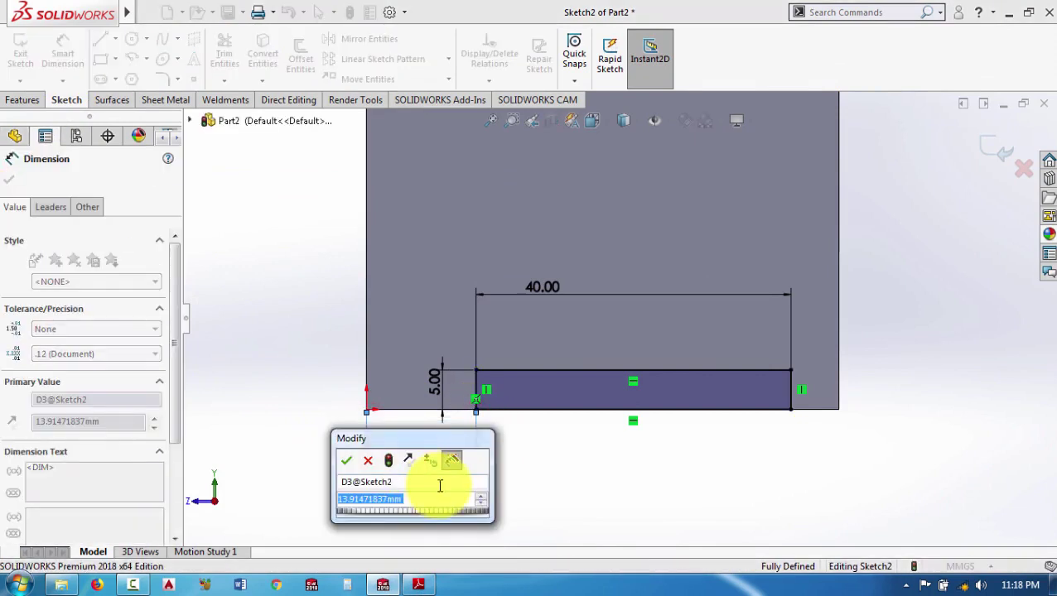
text(6)
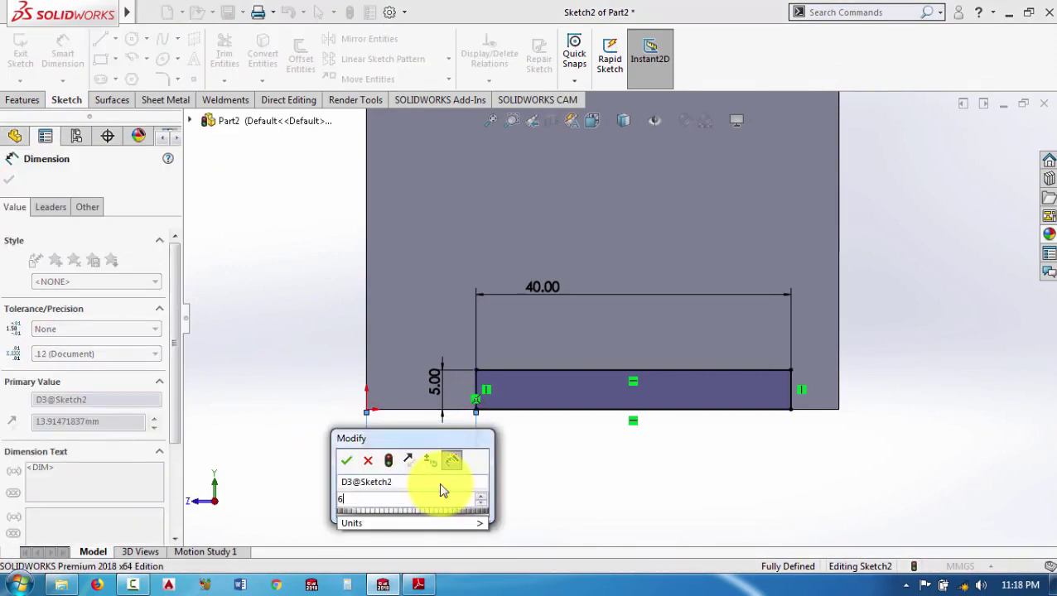
text(0-)
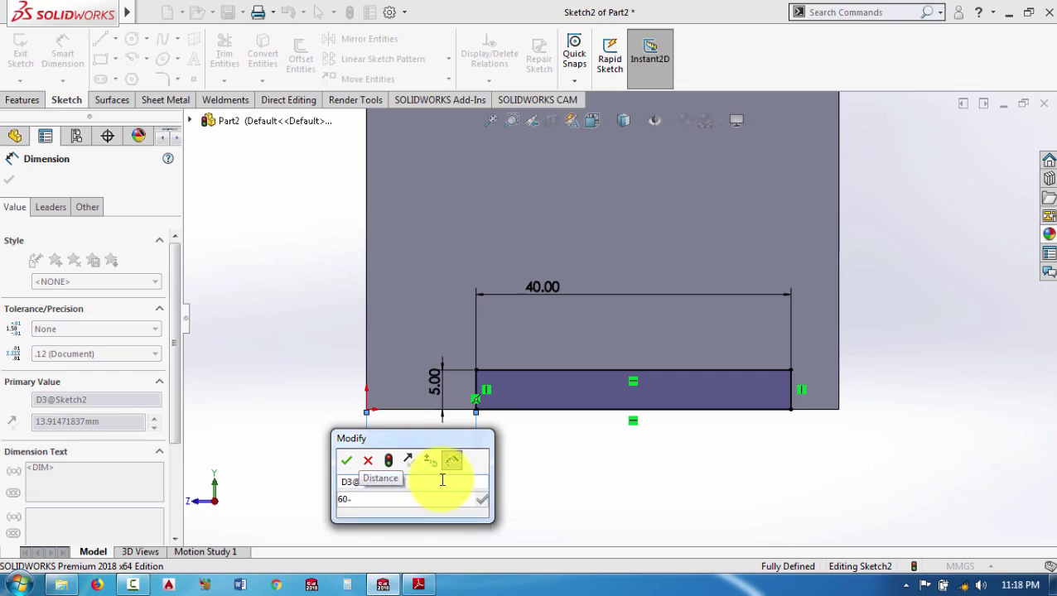
text(40)
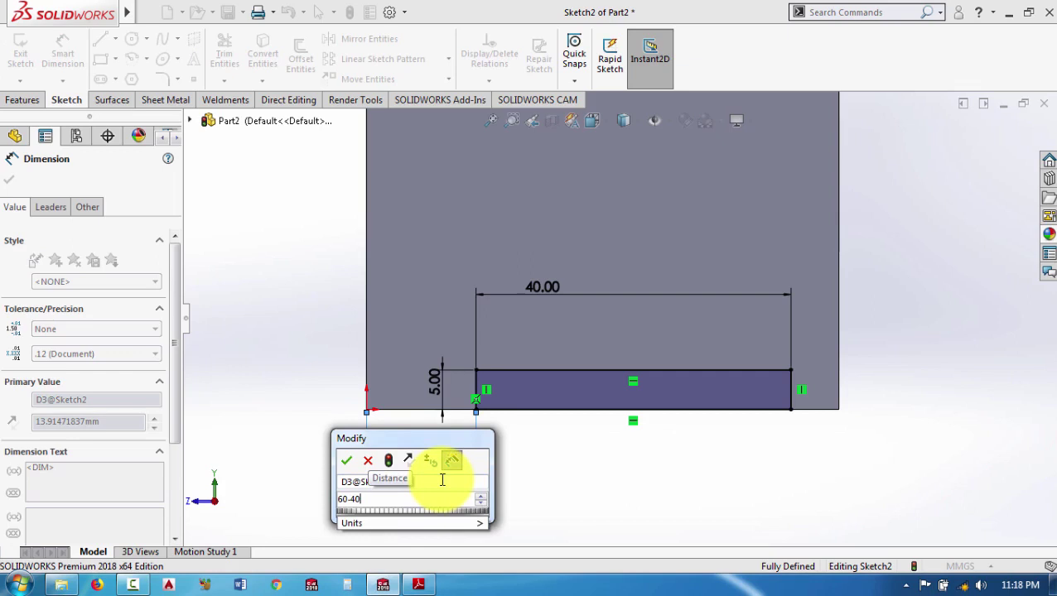
key(Return)
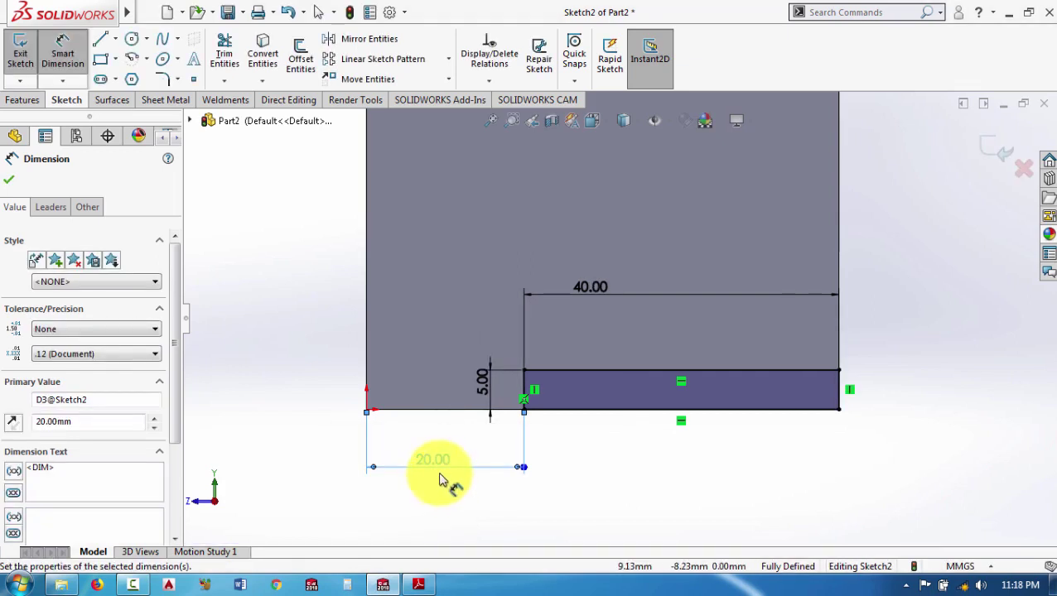
double_click(447, 464)
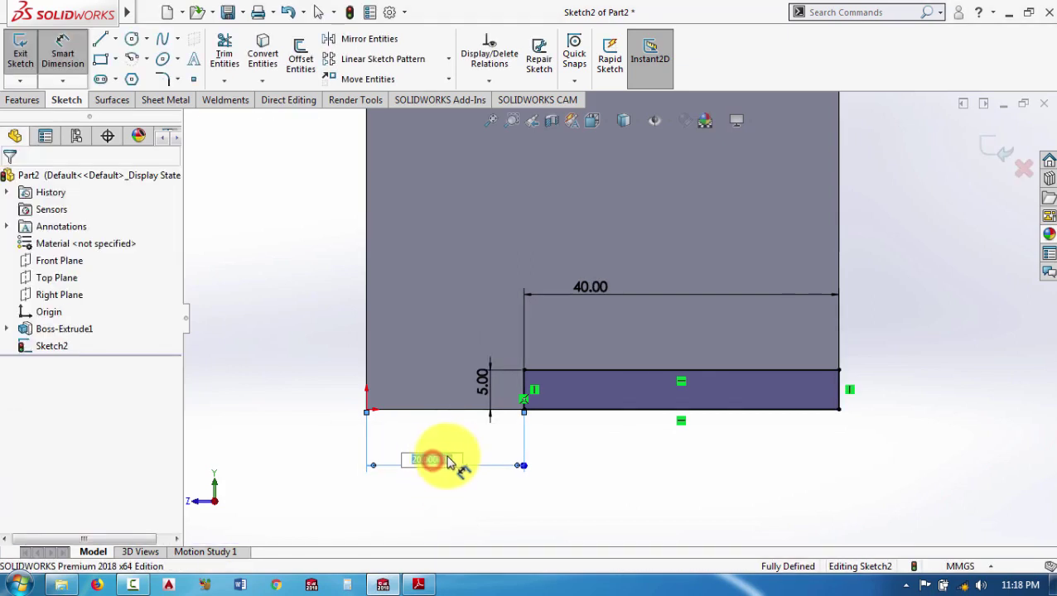
click(453, 462)
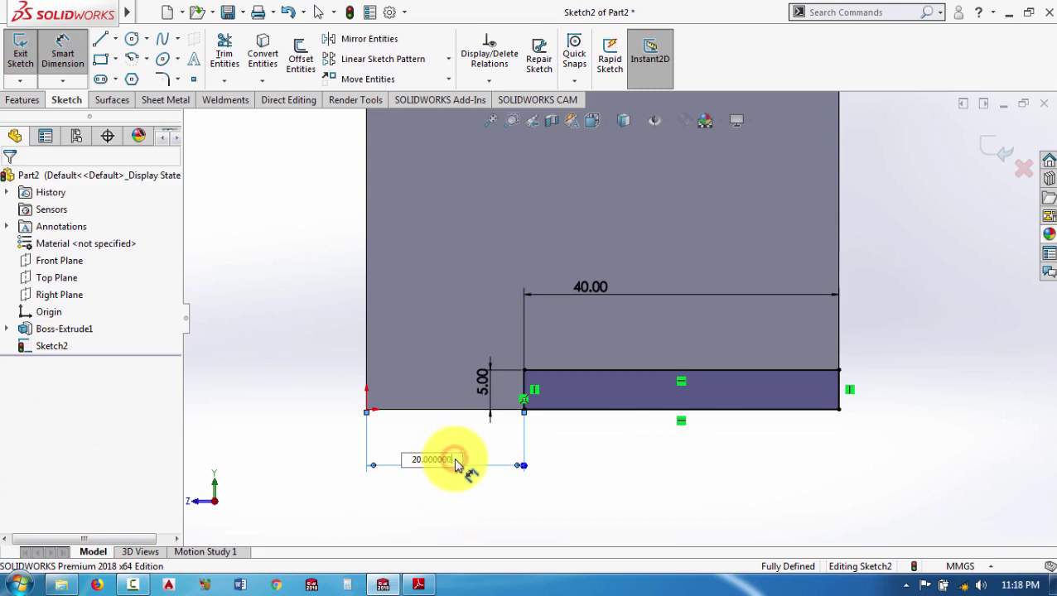
key(Return)
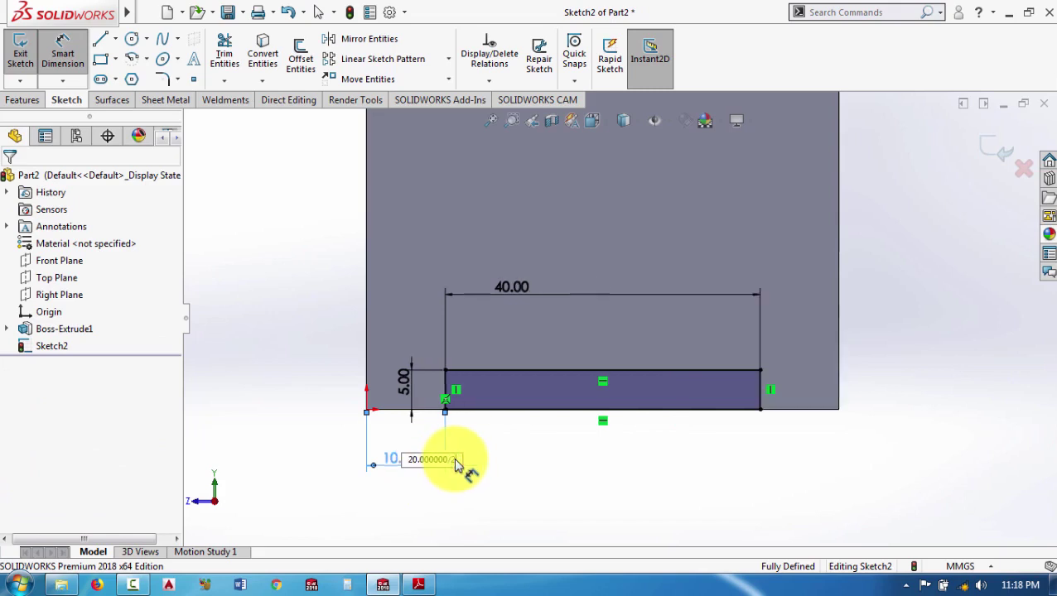
click(489, 466)
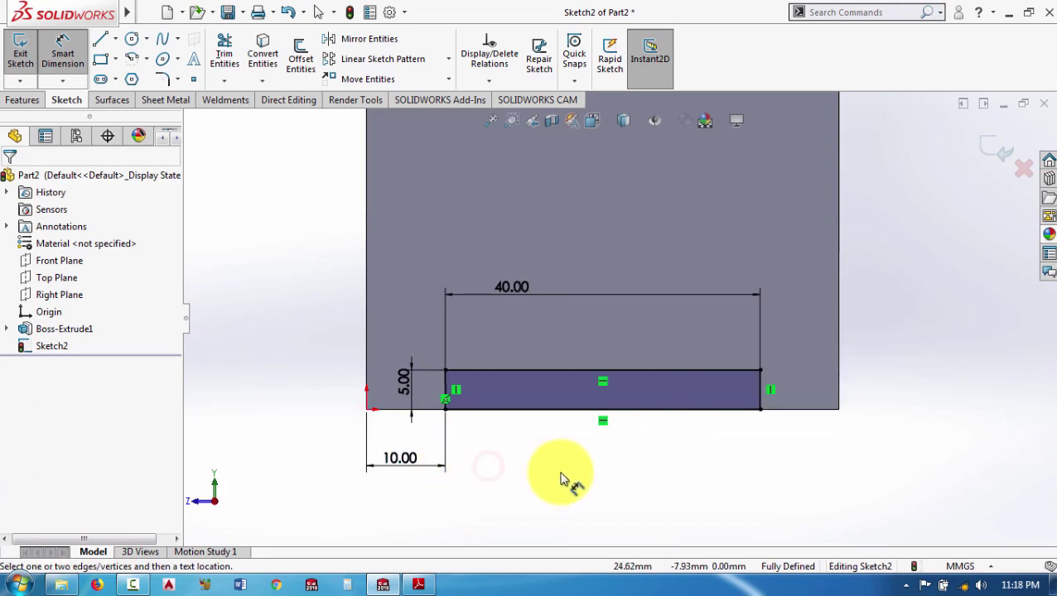
click(419, 585)
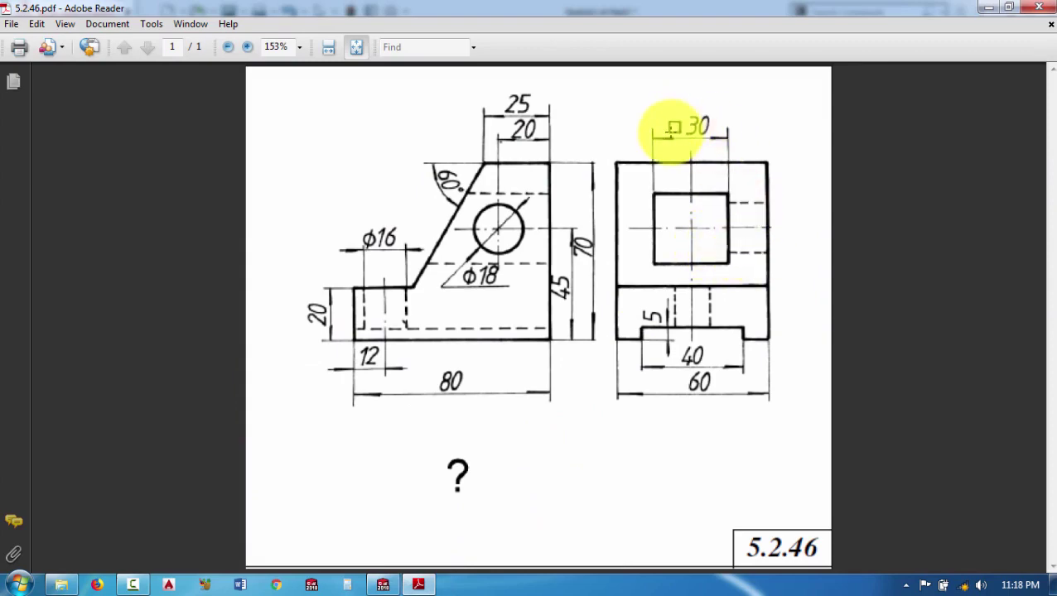
Back in the sketch, draw a corner rectangle in the part's upper body
click(419, 586)
scroll(851, 266, up, 2)
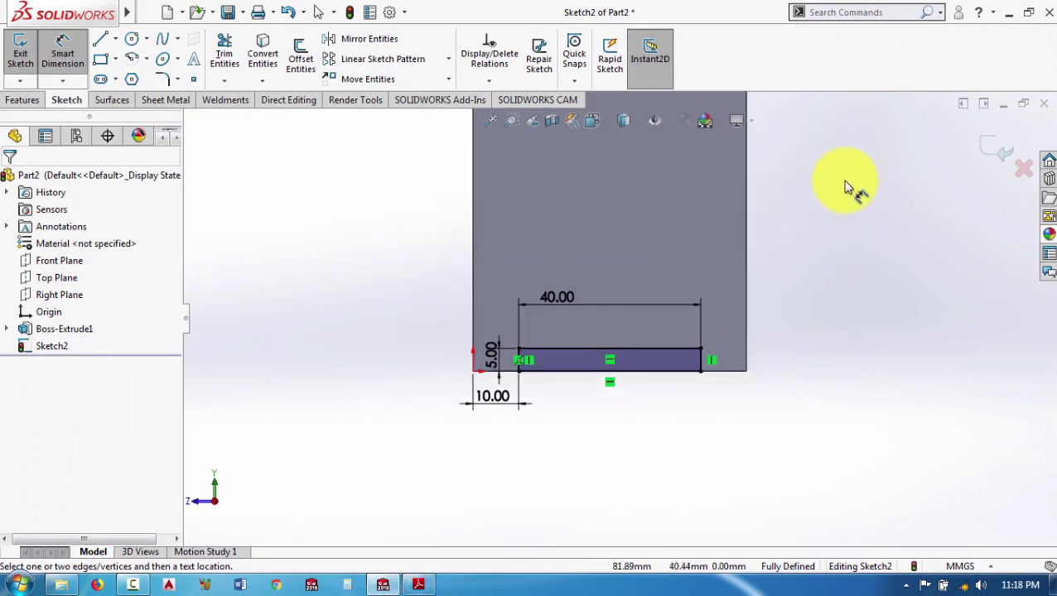
scroll(820, 170, up, 1)
scroll(779, 174, up, 2)
scroll(746, 199, down, 1)
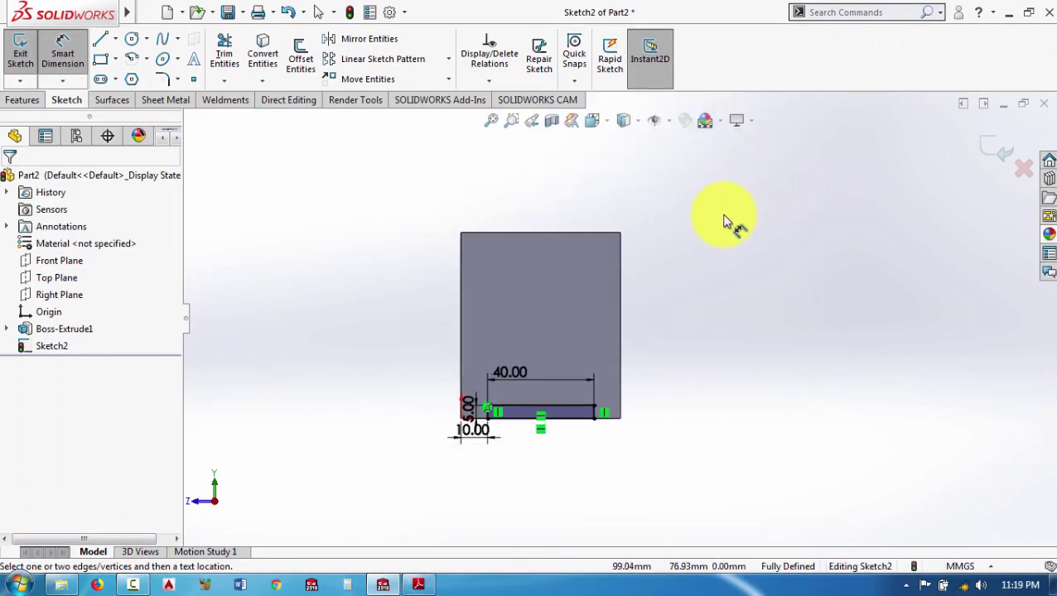
key(s)
click(740, 266)
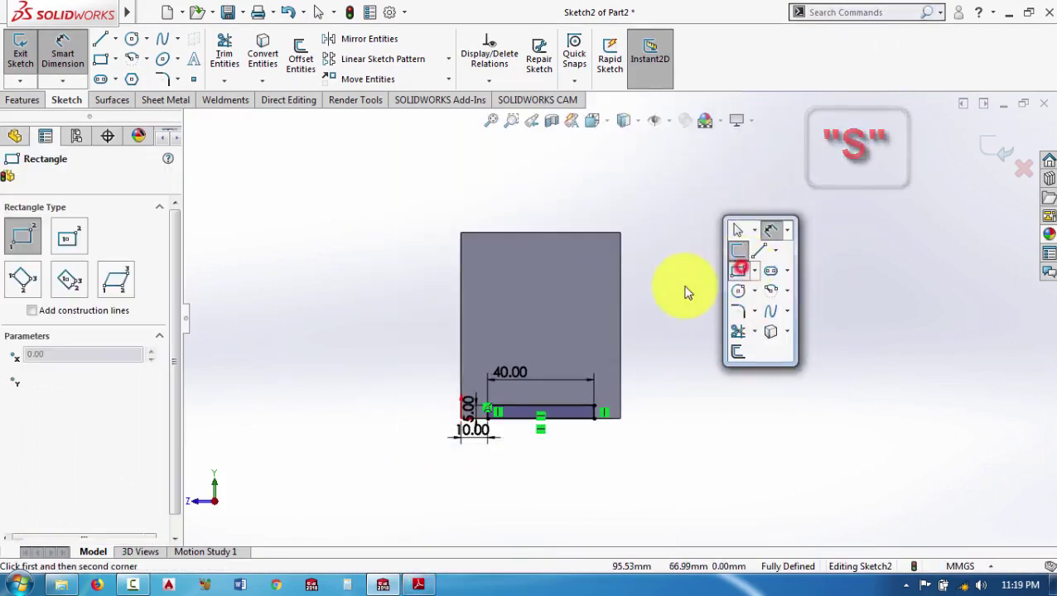
click(510, 283)
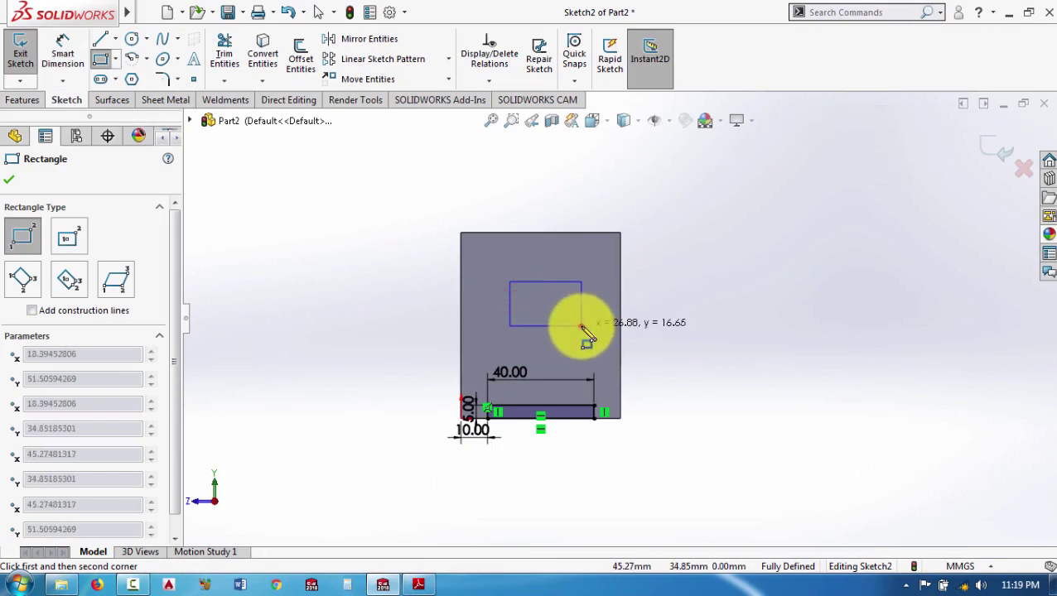
click(582, 325)
Dimension the rectangle's height and width to 30 mm each
key(s)
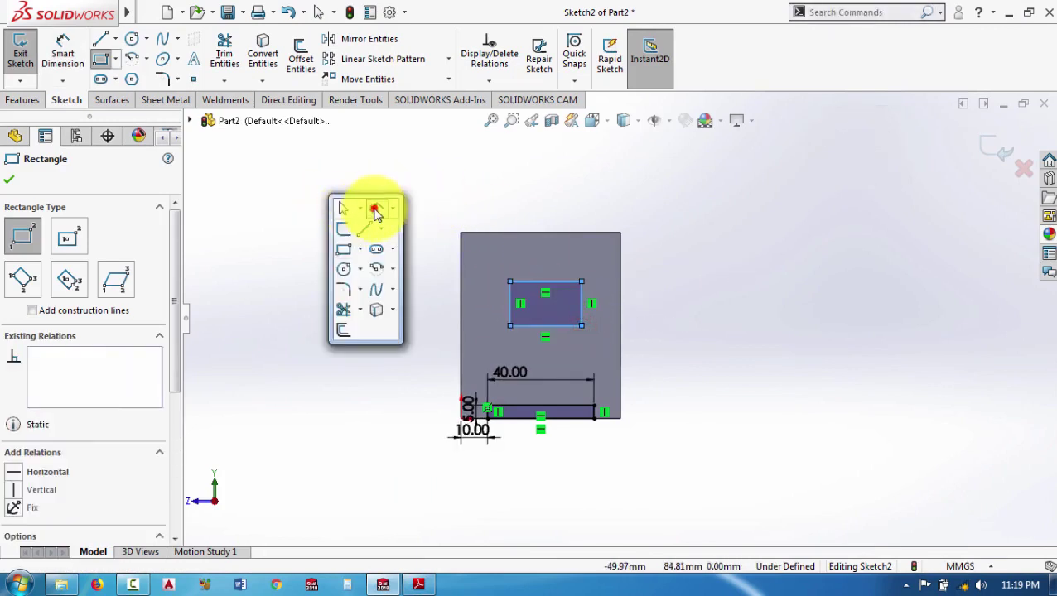
click(375, 210)
click(509, 304)
click(489, 308)
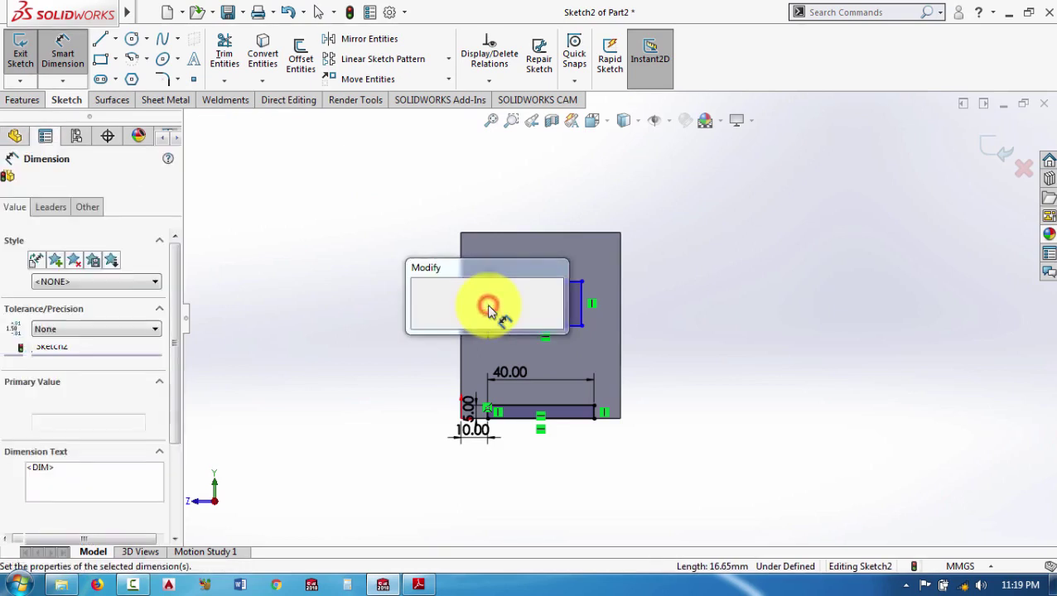
text(30)
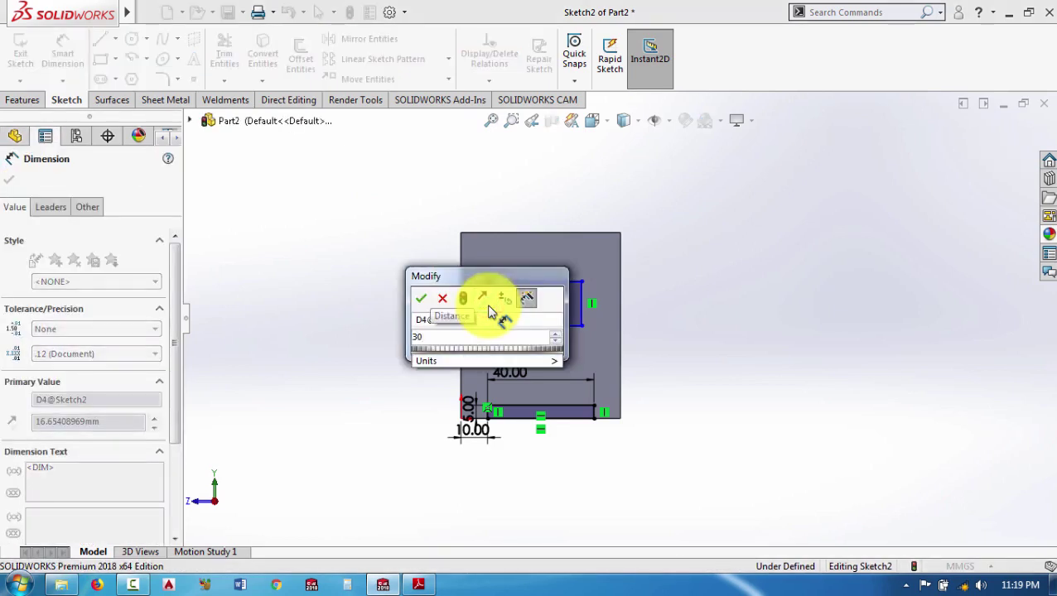
key(Return)
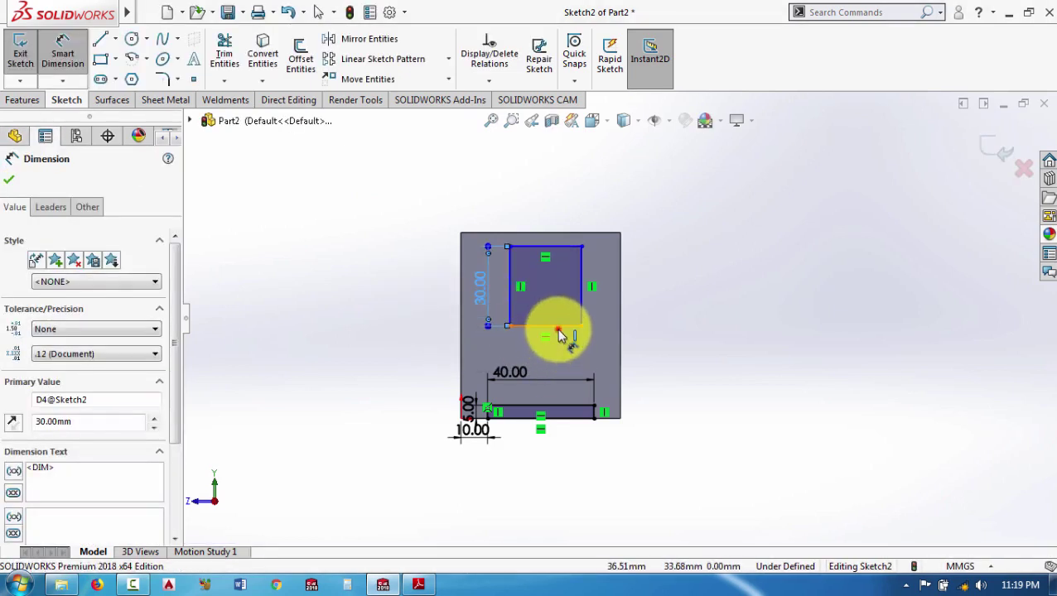
click(558, 330)
click(543, 352)
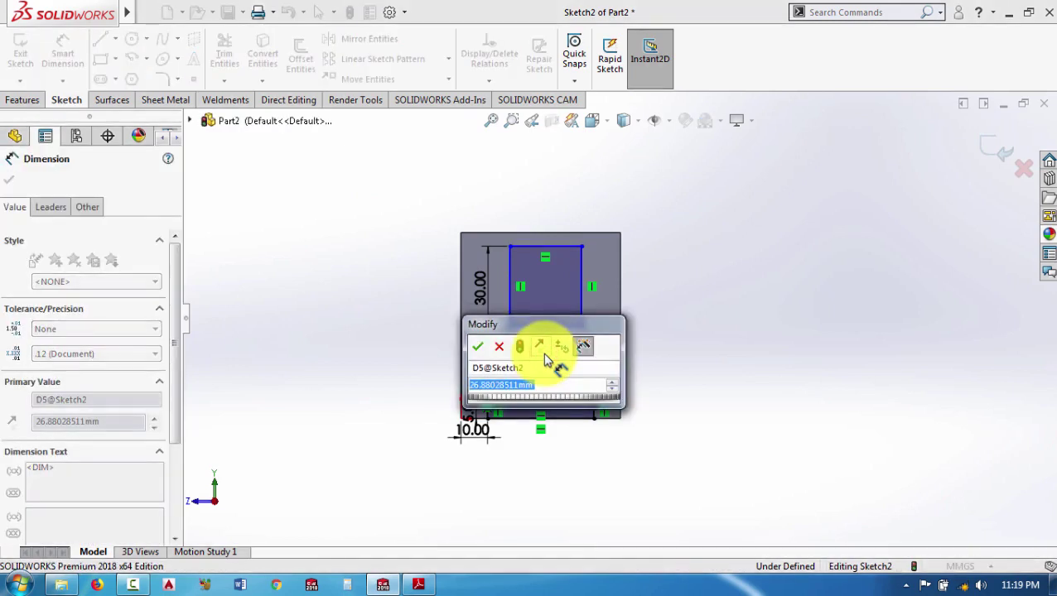
text(30)
key(Return)
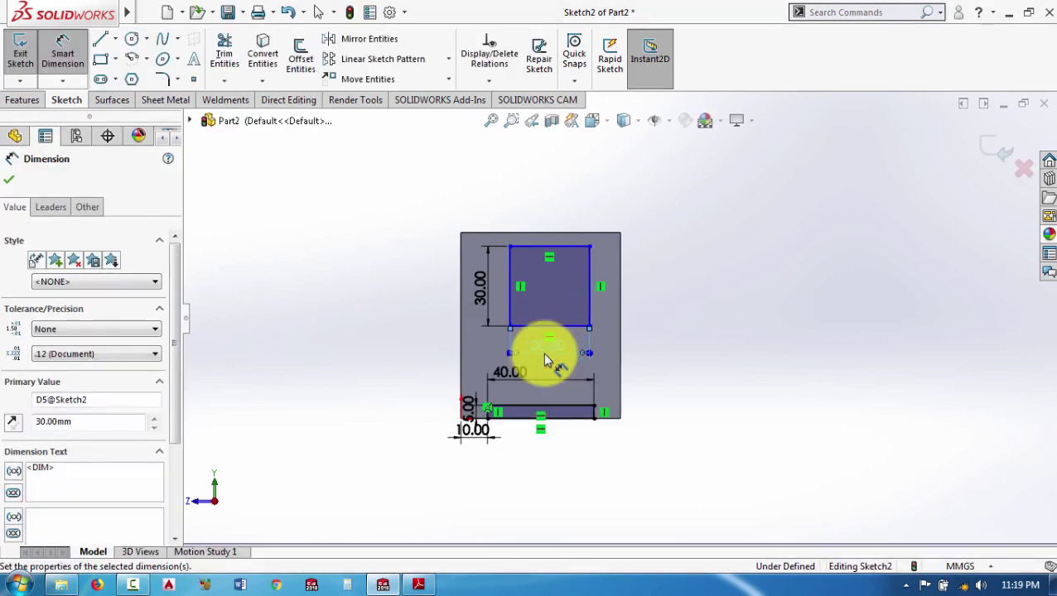
click(7, 182)
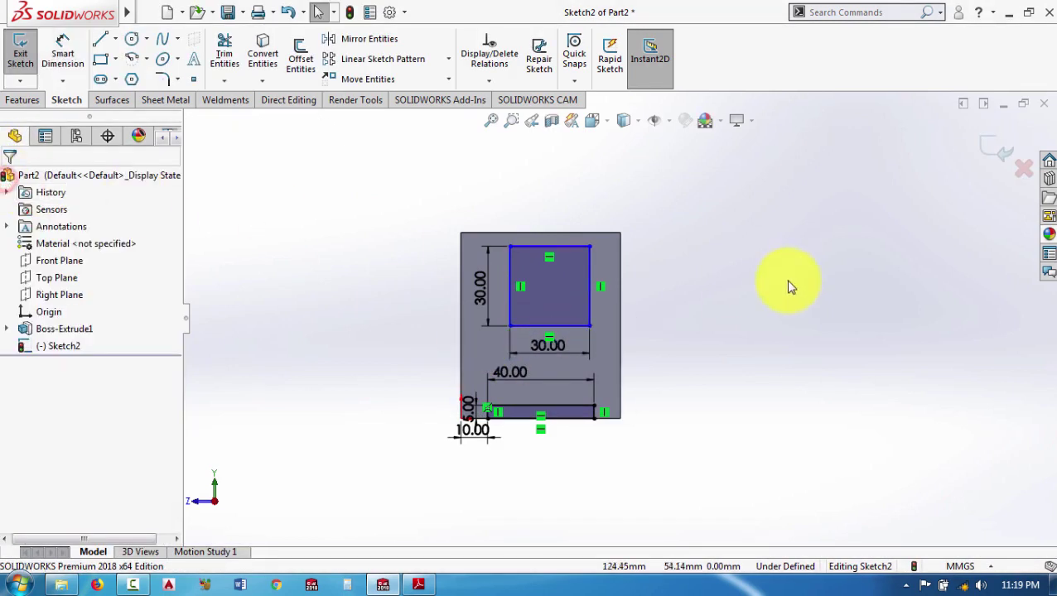
Make the square's top midpoint vertical with the part's top-edge midpoint, then recheck the drawing
ctrl+click(540, 235)
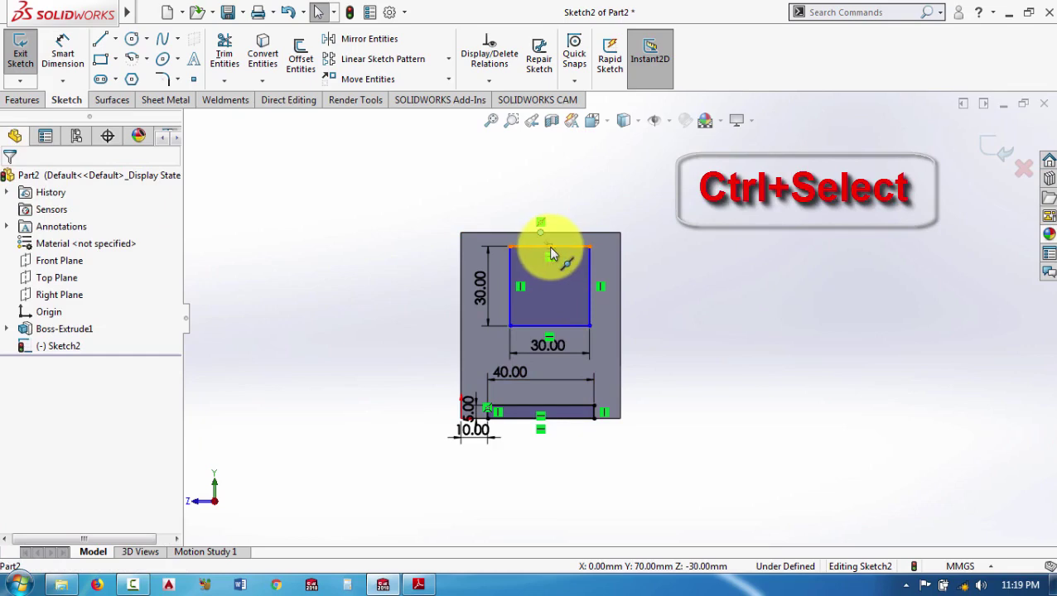
ctrl+click(544, 247)
click(618, 178)
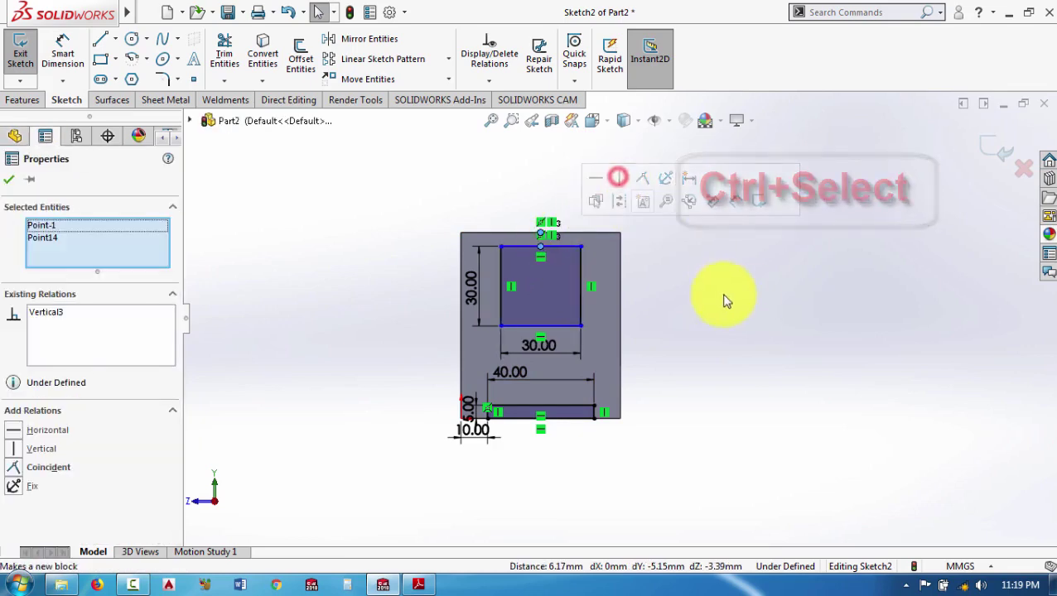
click(725, 300)
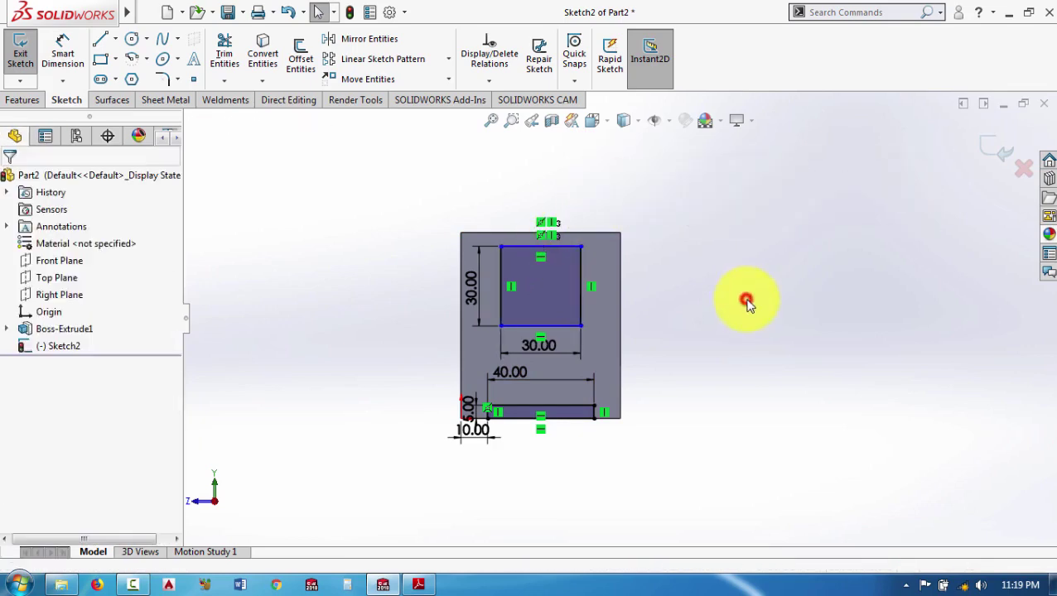
click(421, 585)
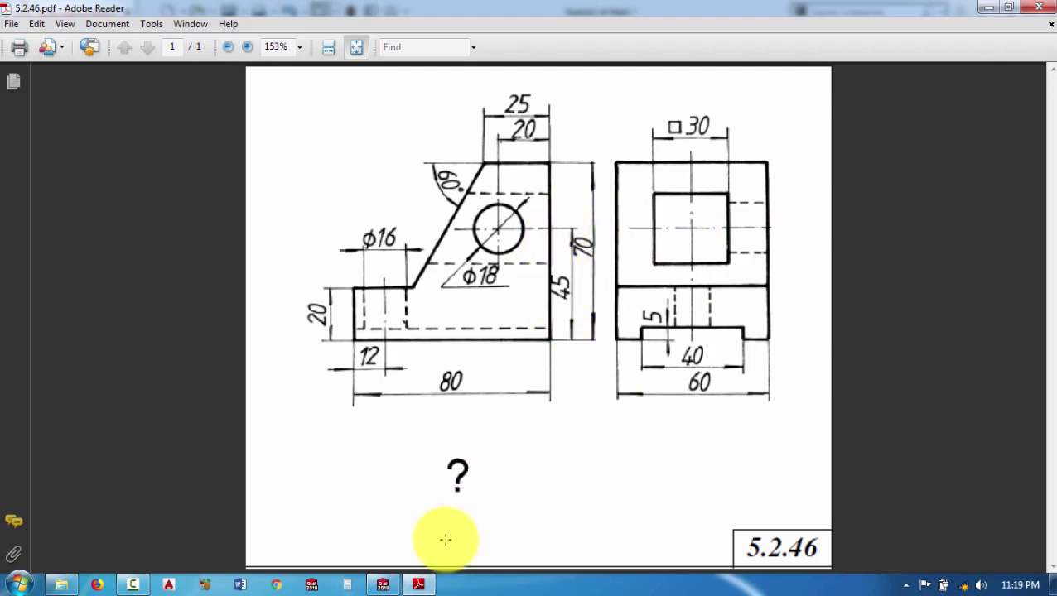
Dimension the square's right-edge midpoint 45 mm above the part's bottom-right corner, fully defining Sketch2
click(416, 586)
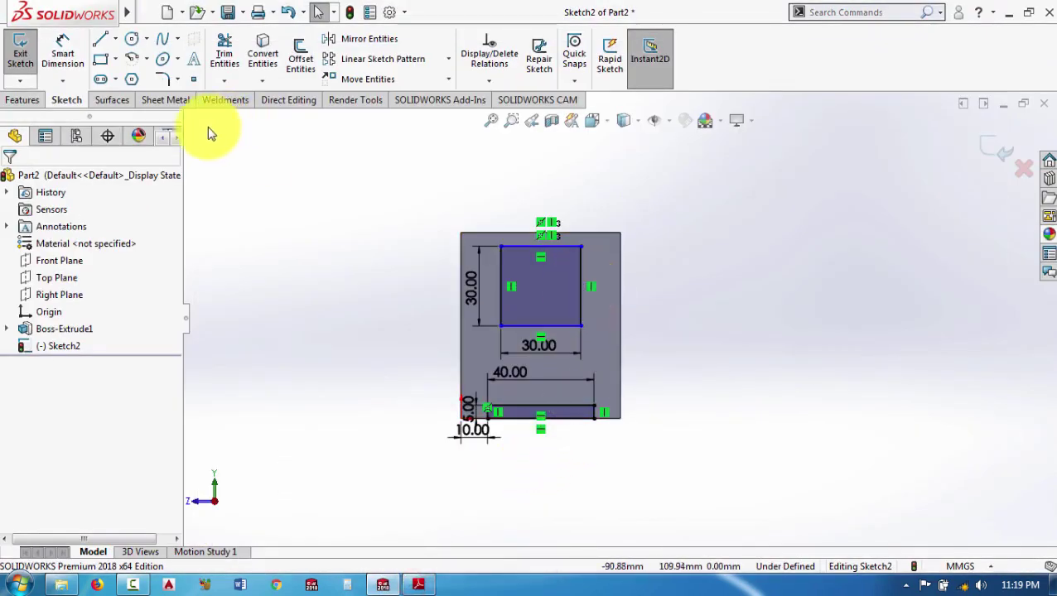
key(s)
click(390, 275)
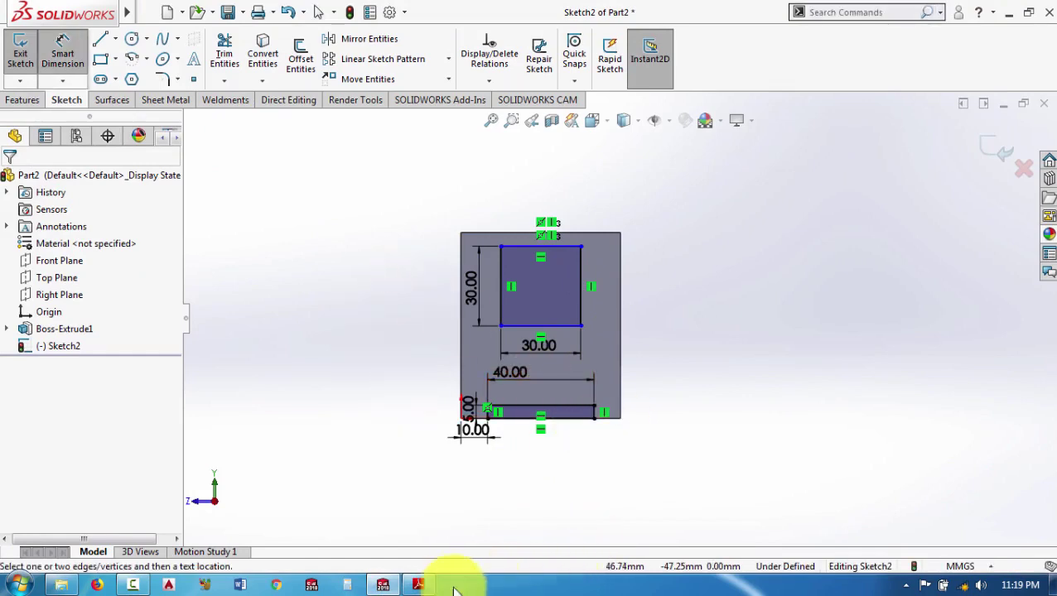
click(418, 584)
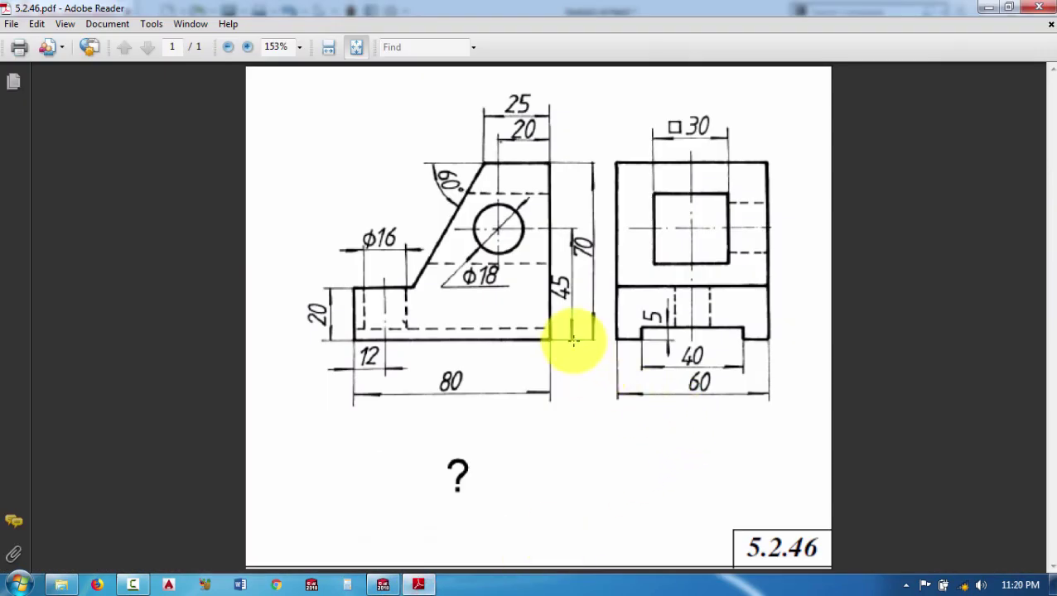
click(418, 584)
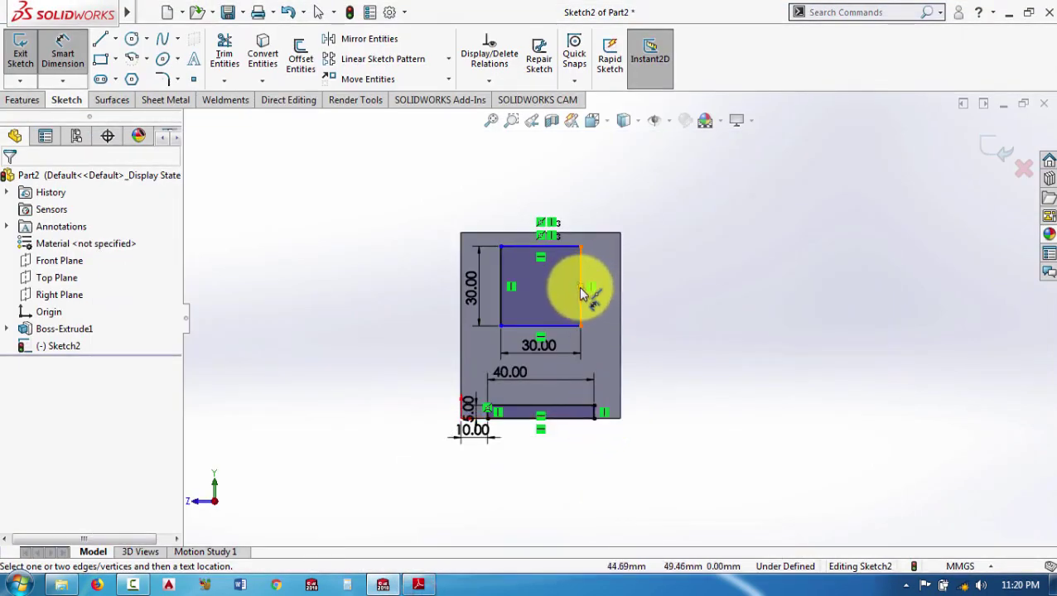
click(582, 292)
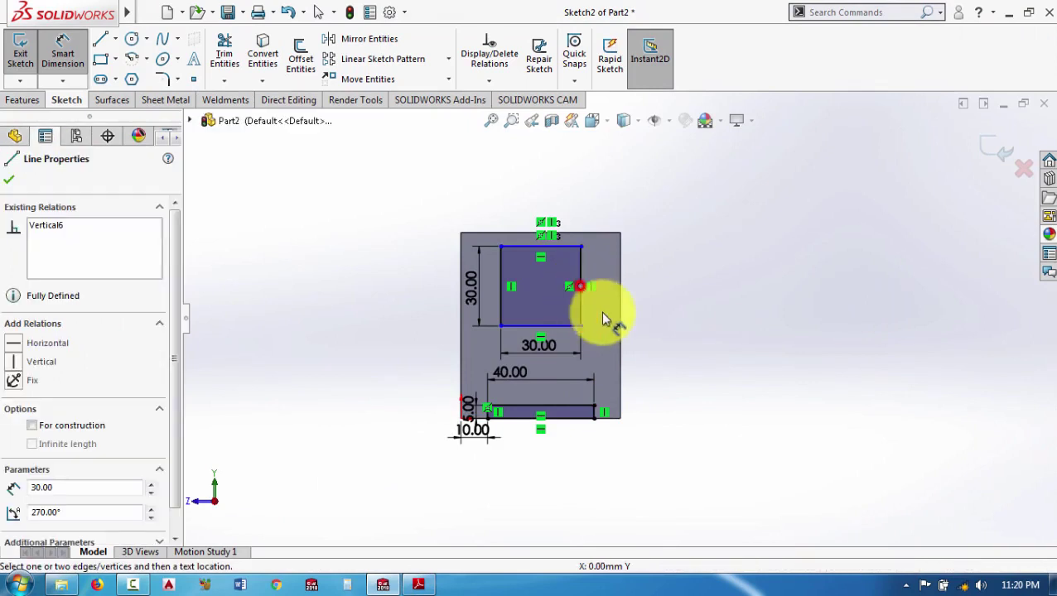
click(621, 418)
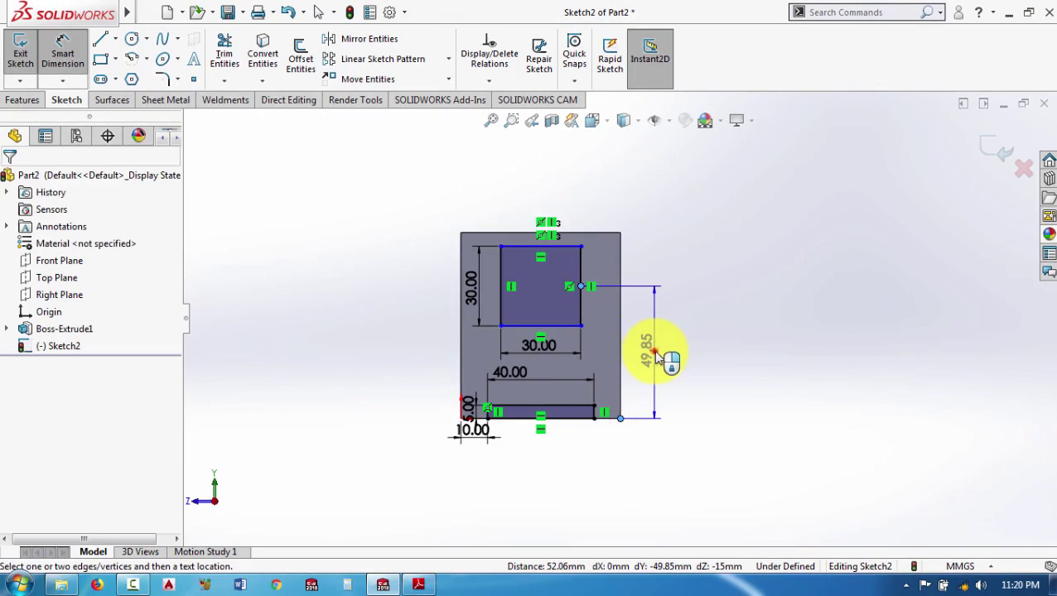
click(655, 354)
text(4)
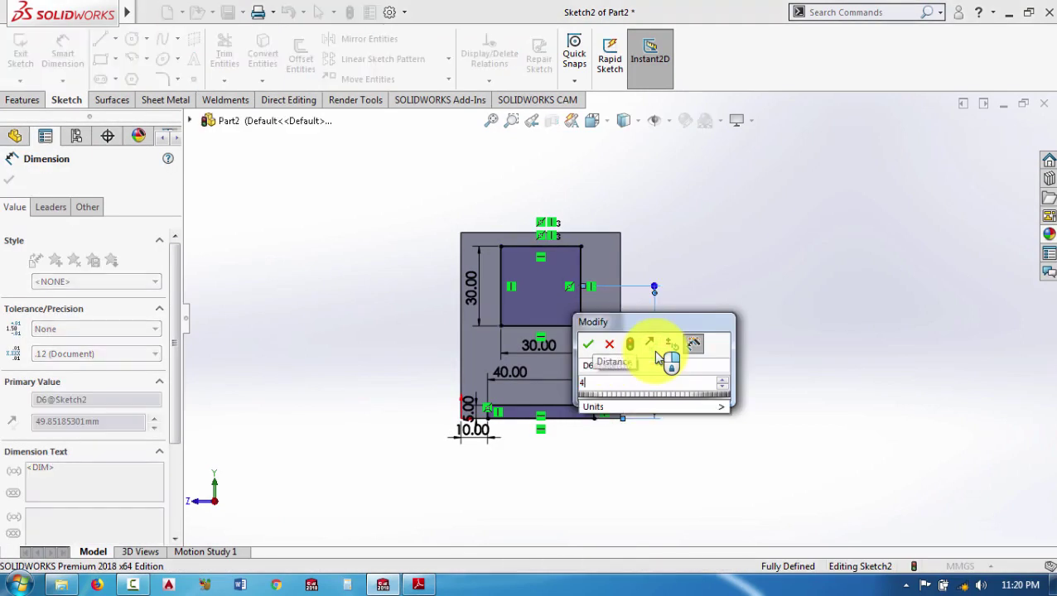
text(5)
key(Return)
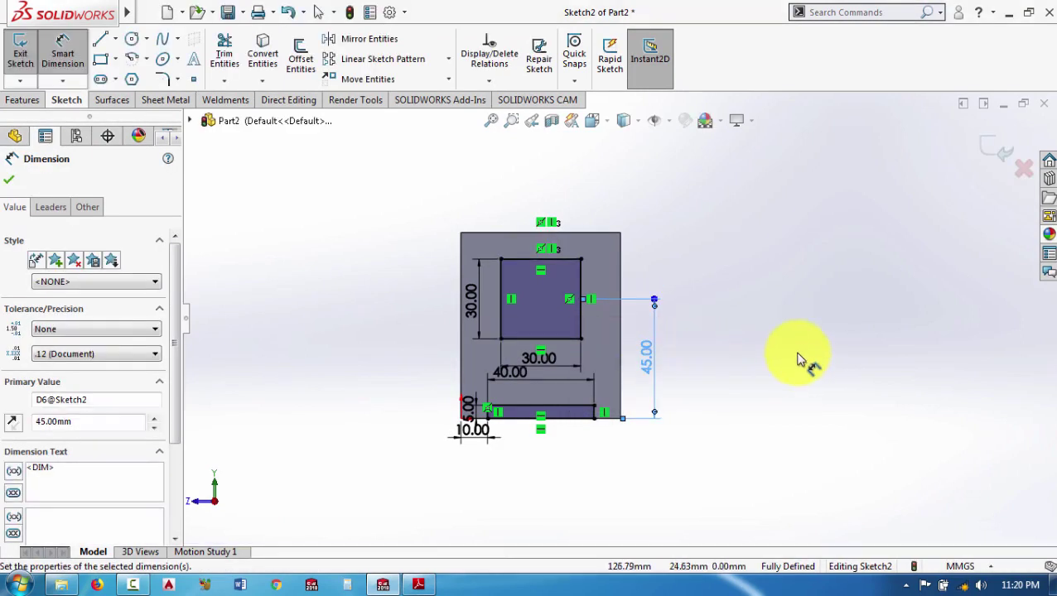
click(801, 357)
middle_drag(719, 365, 802, 389)
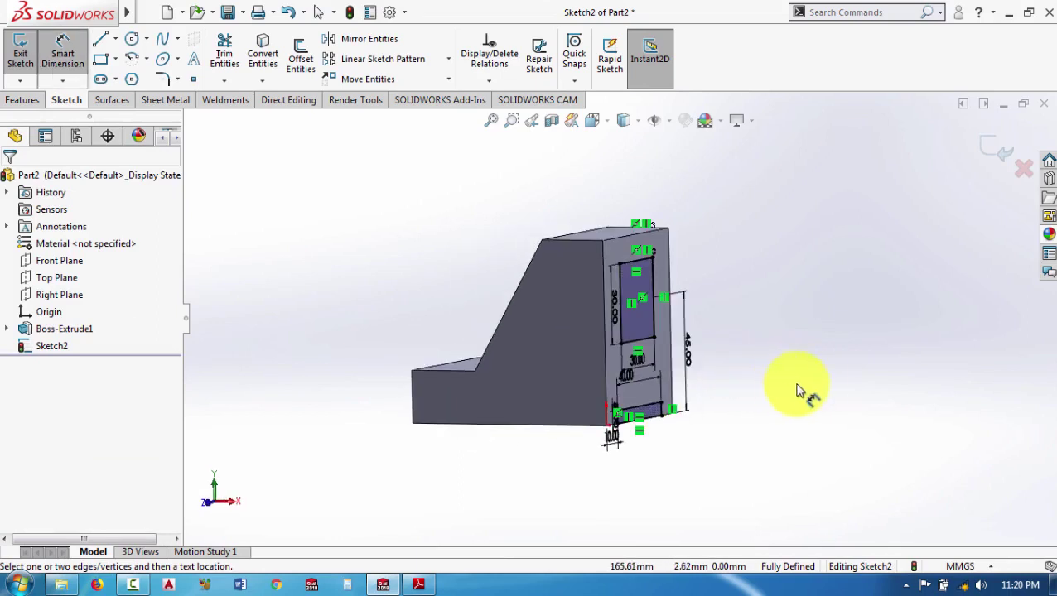
Extrude-cut Sketch2 Through All to create Cut-Extrude1, removing the square window and notch
click(25, 100)
click(232, 56)
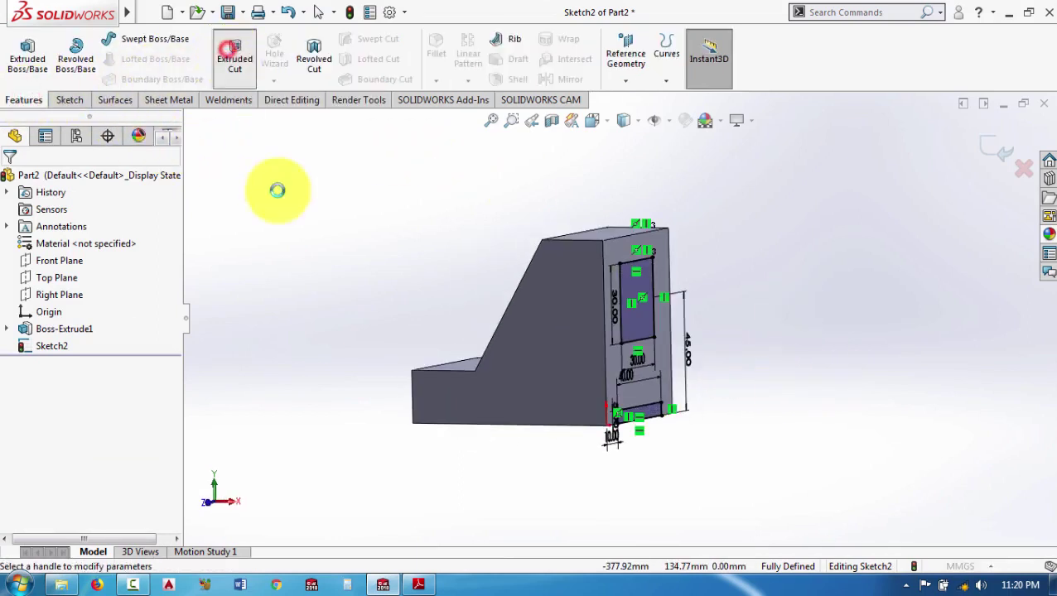
click(94, 273)
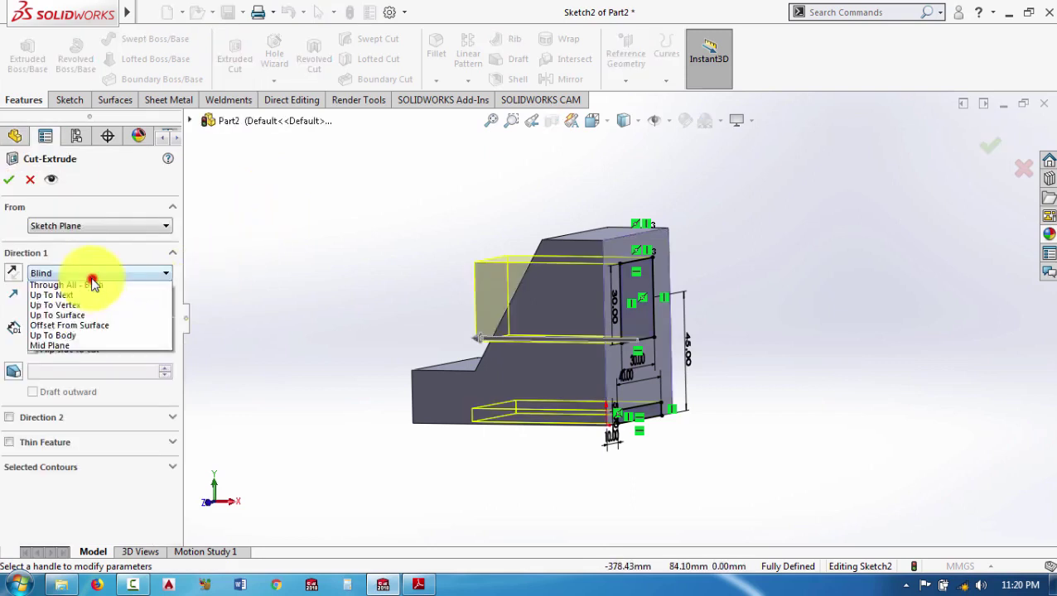
click(94, 292)
mouse_move(340, 286)
middle_down()
mouse_move(401, 276)
mouse_move(365, 275)
mouse_move(405, 283)
mouse_move(400, 291)
middle_up()
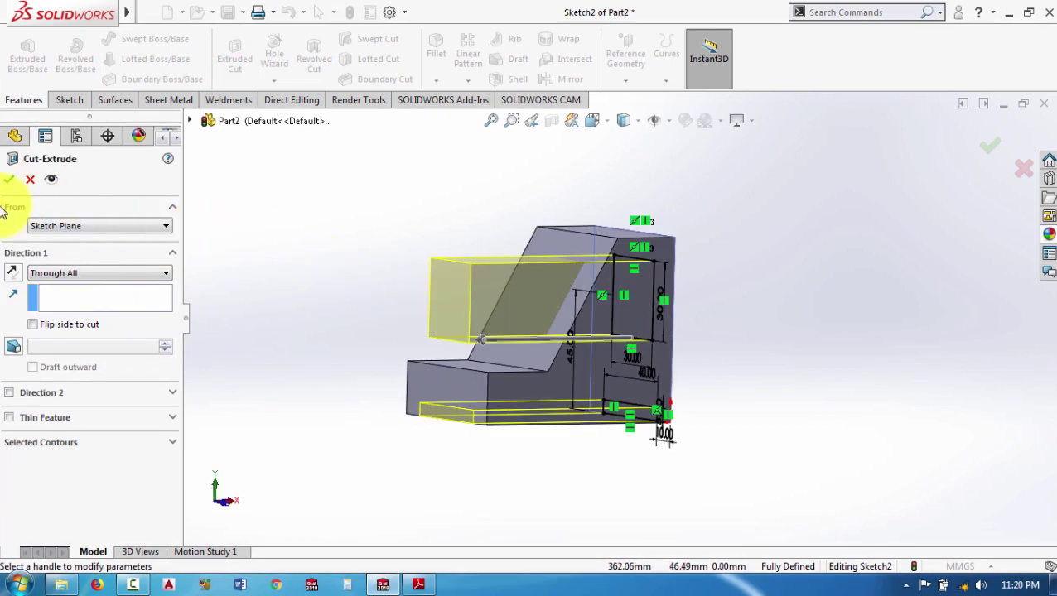
click(9, 179)
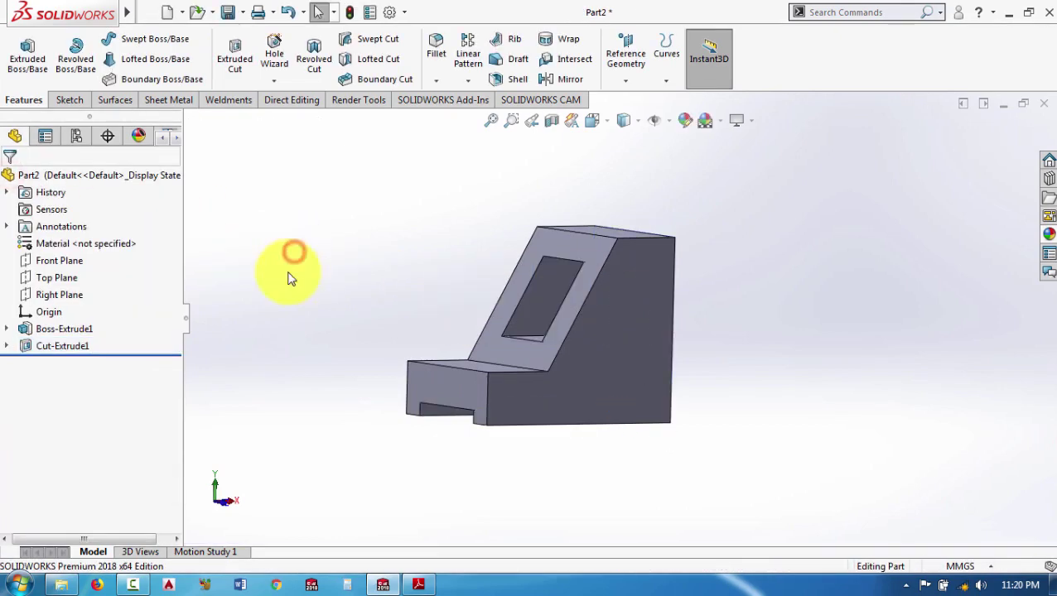
Compare the cut bracket with the 5.2.46 drawing, then tilt it to show the low step's top
mouse_move(314, 334)
middle_down()
mouse_move(255, 371)
mouse_move(274, 309)
mouse_move(160, 337)
mouse_move(331, 379)
mouse_move(311, 420)
mouse_move(292, 417)
middle_up()
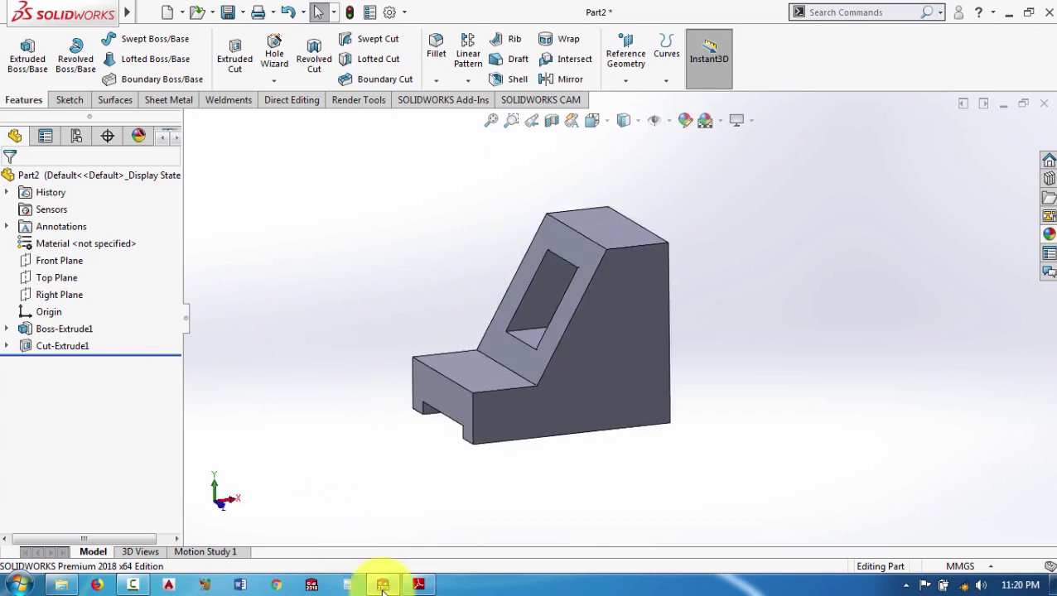
click(417, 586)
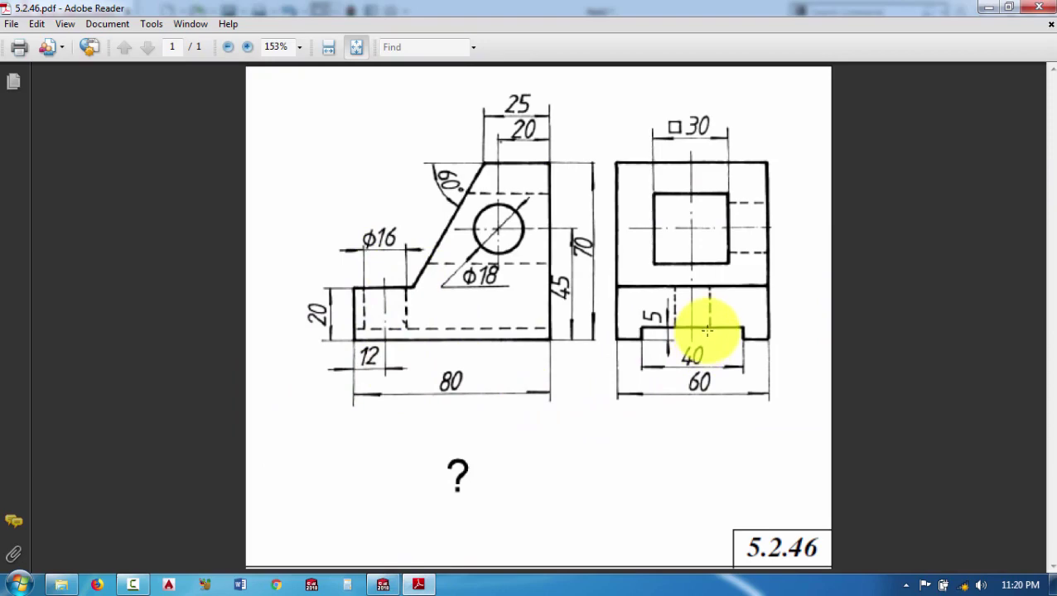
click(418, 585)
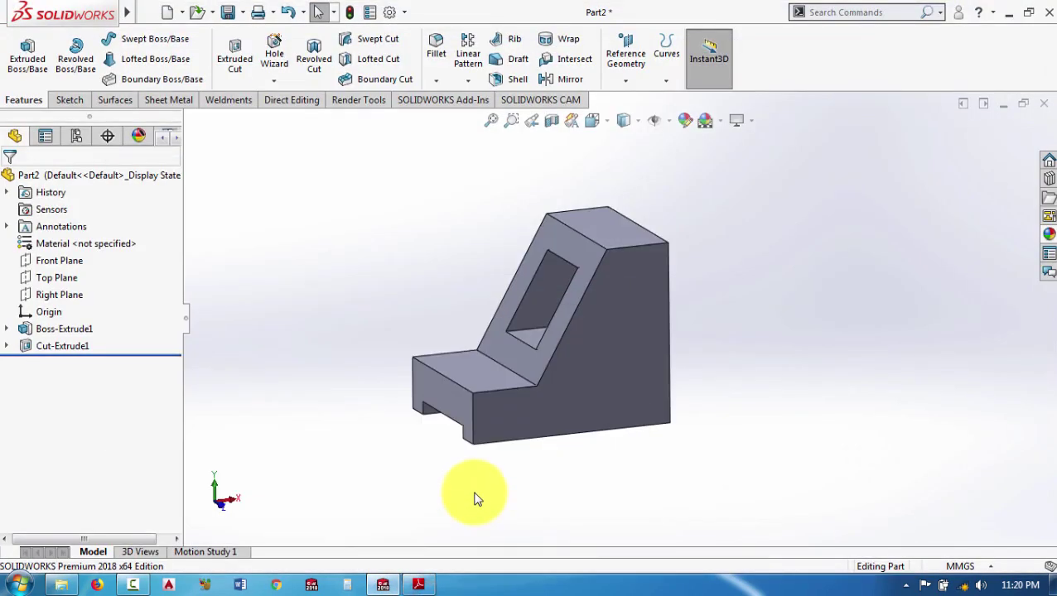
middle_drag(476, 498, 464, 573)
Start Sketch3 on the low step's top face, viewed normal, and draw a circle
click(476, 389)
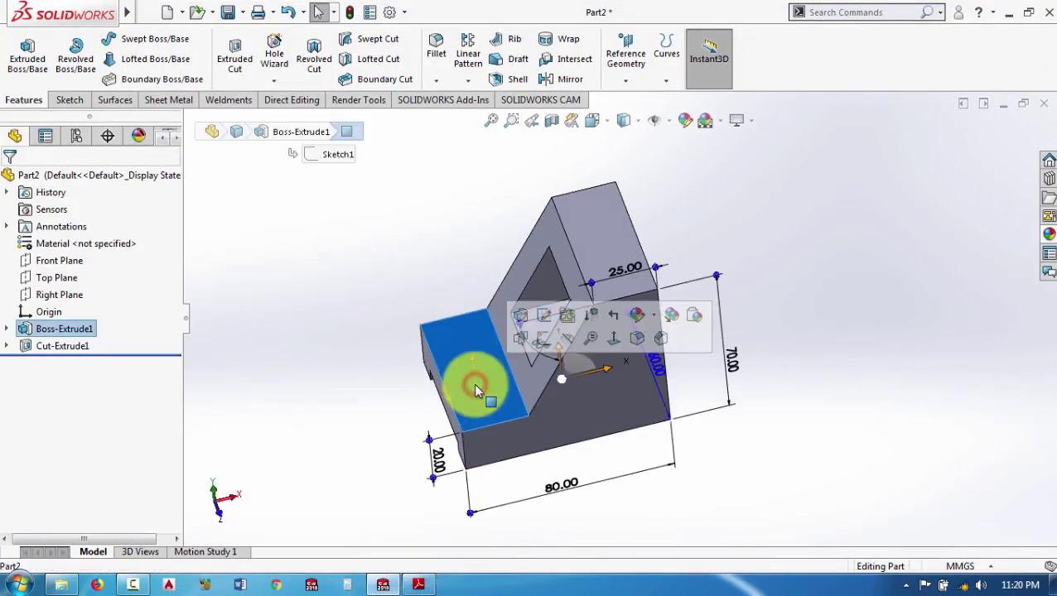
click(543, 340)
key(ctrl+8)
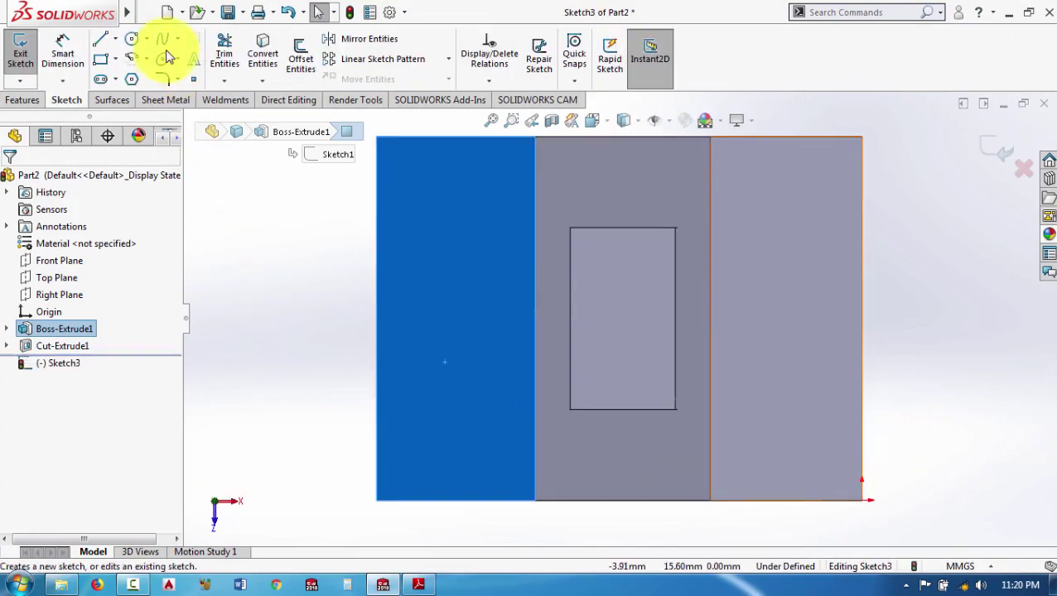
click(131, 39)
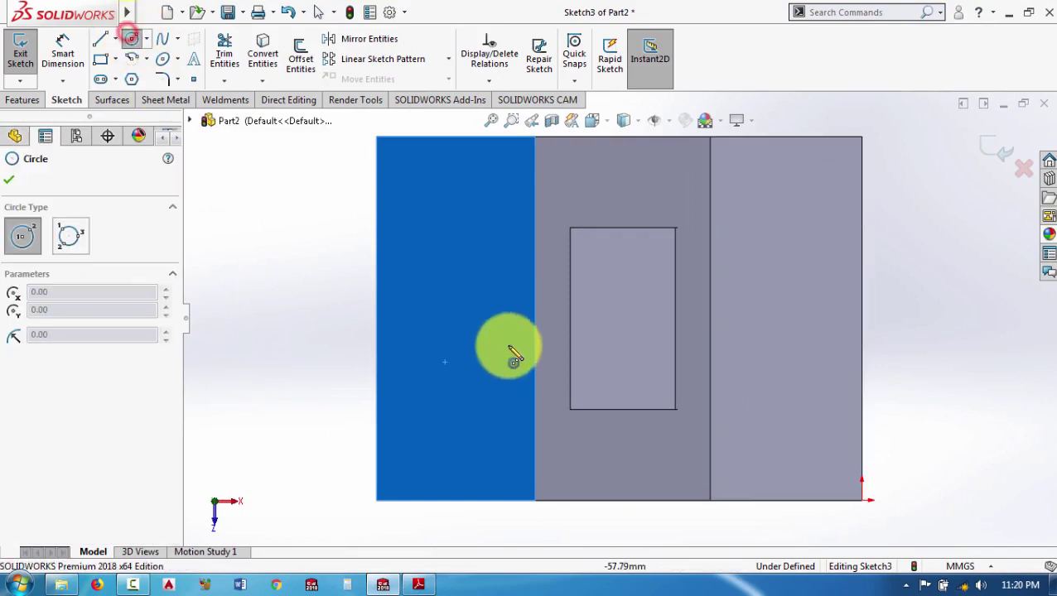
click(455, 300)
click(445, 339)
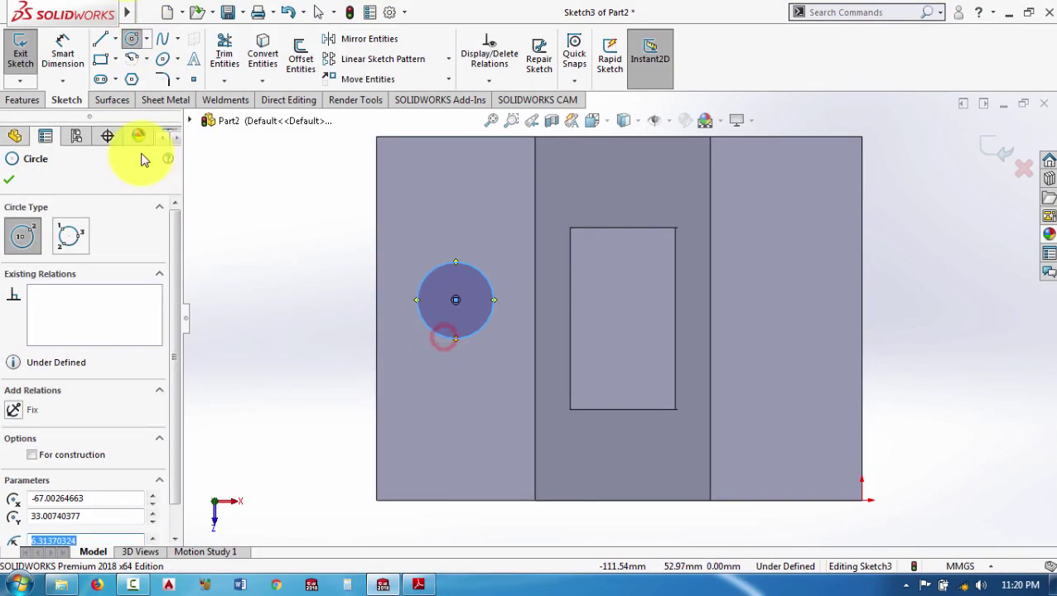
click(8, 180)
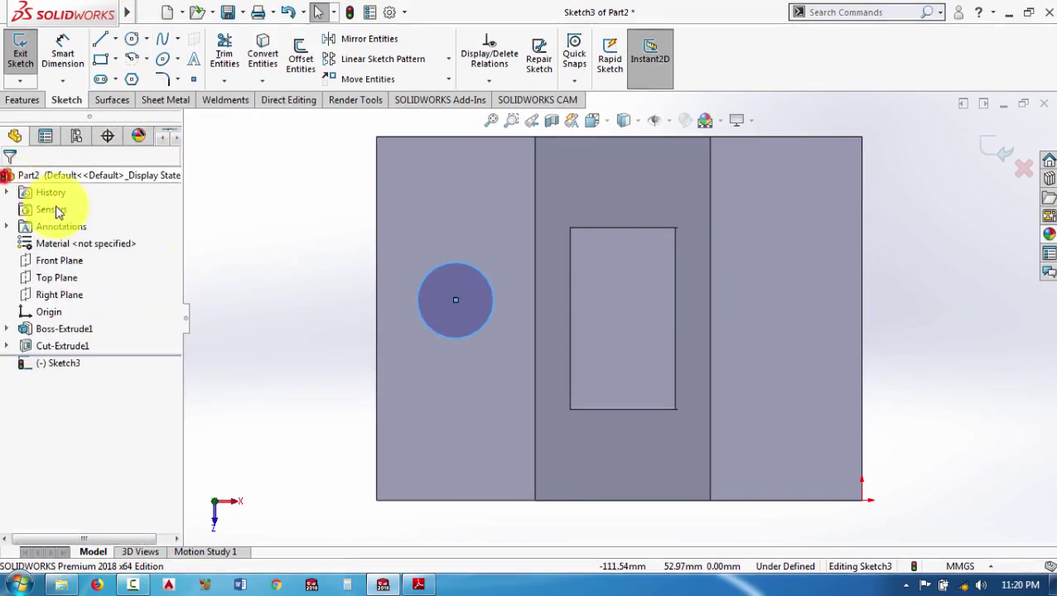
Make the circle's centre horizontal with the left edge's midpoint
click(375, 319)
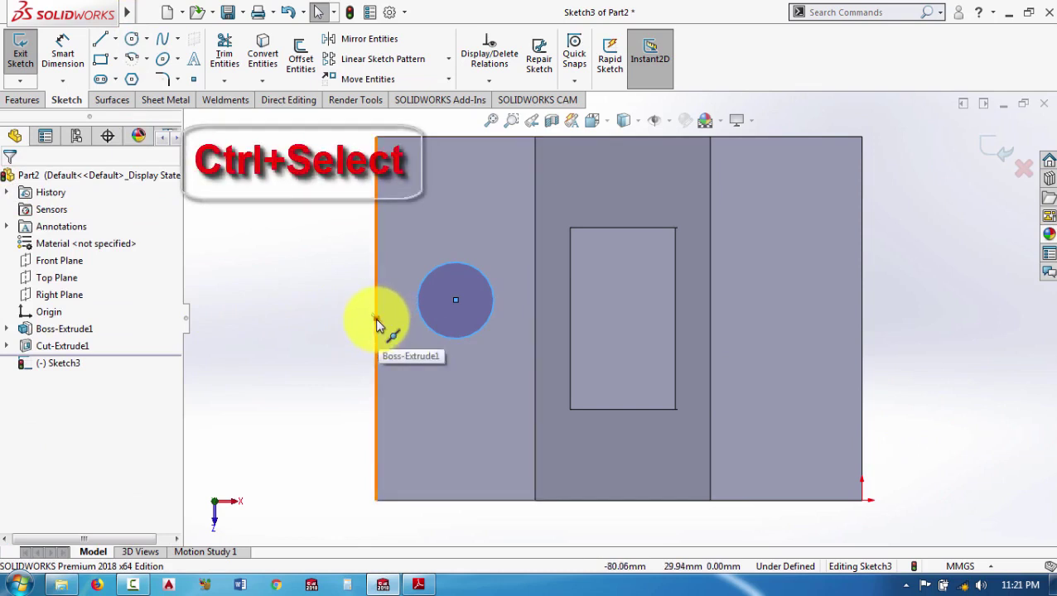
ctrl+click(454, 300)
ctrl+click(453, 302)
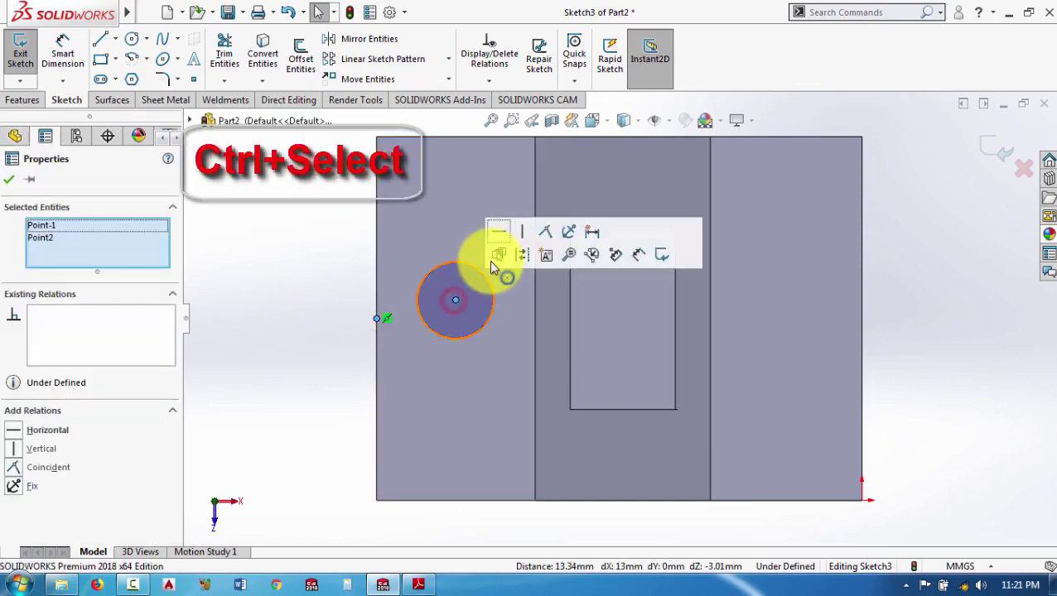
click(500, 233)
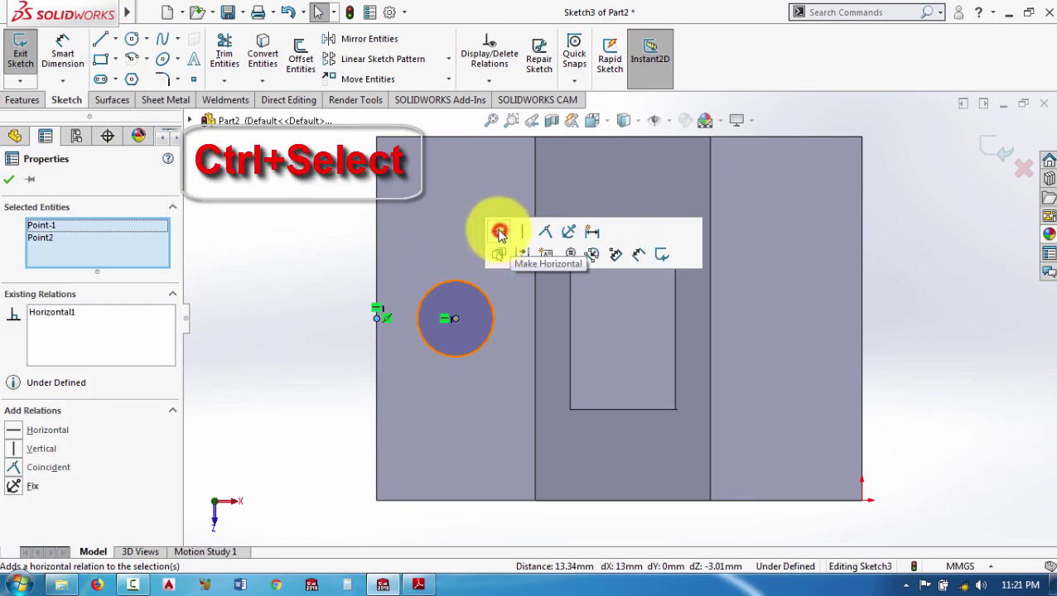
click(296, 261)
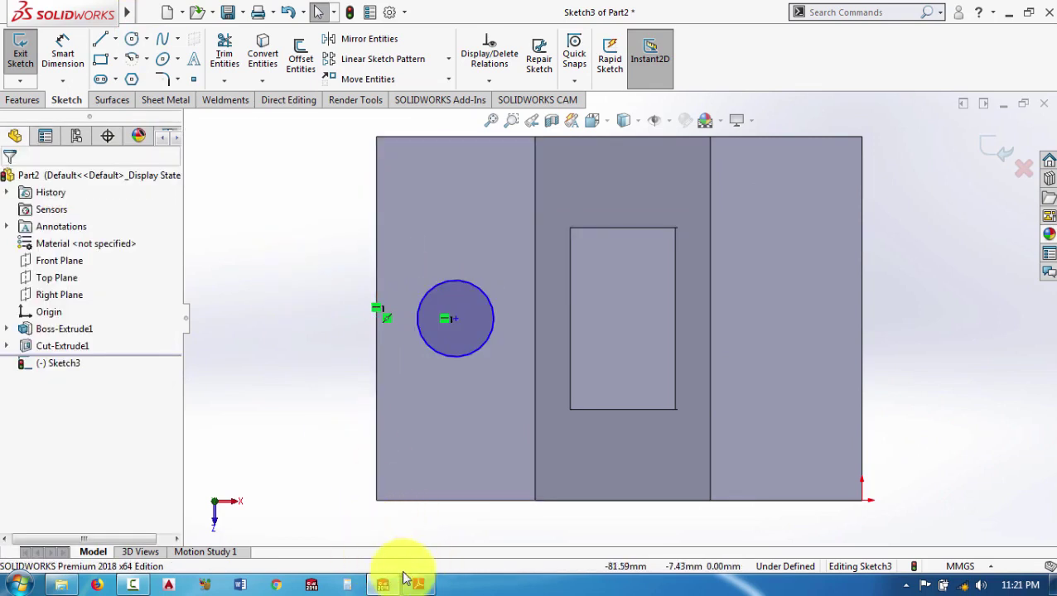
Dimension the circle's centre 12 mm from the face's left edge
key(s)
click(446, 432)
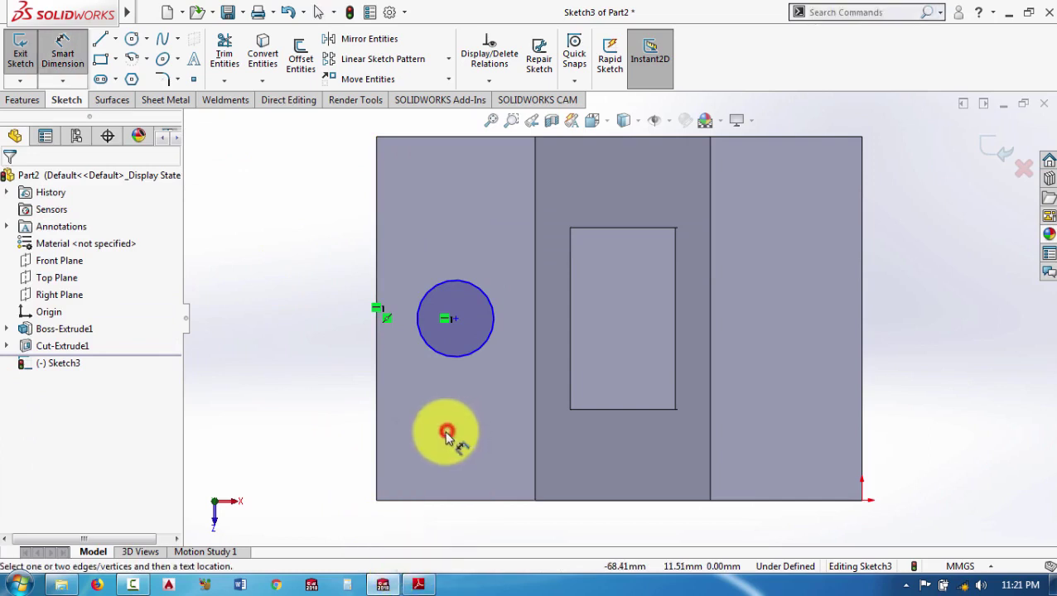
click(375, 363)
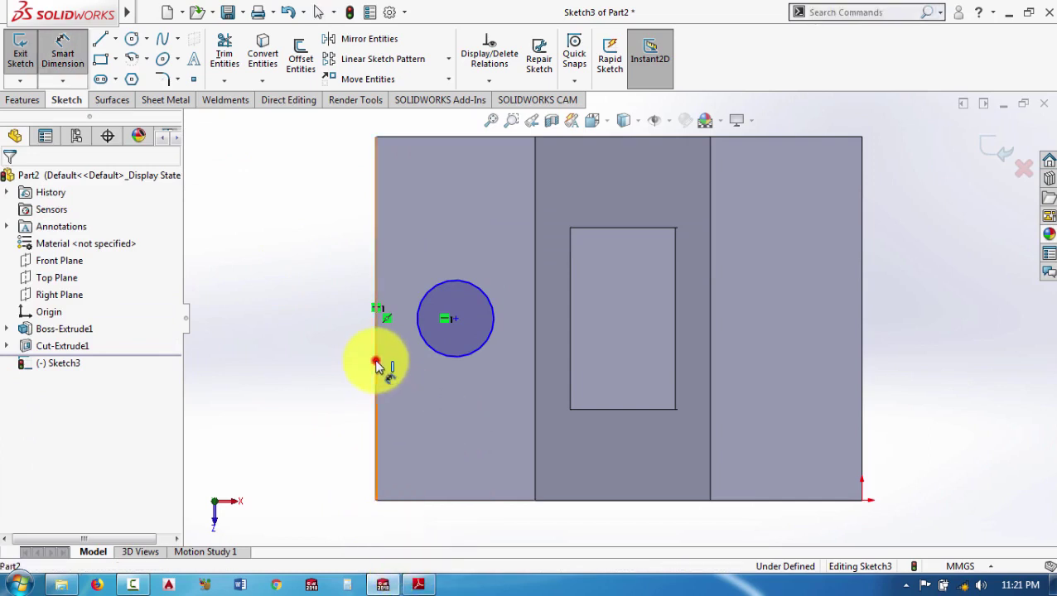
click(454, 322)
click(409, 398)
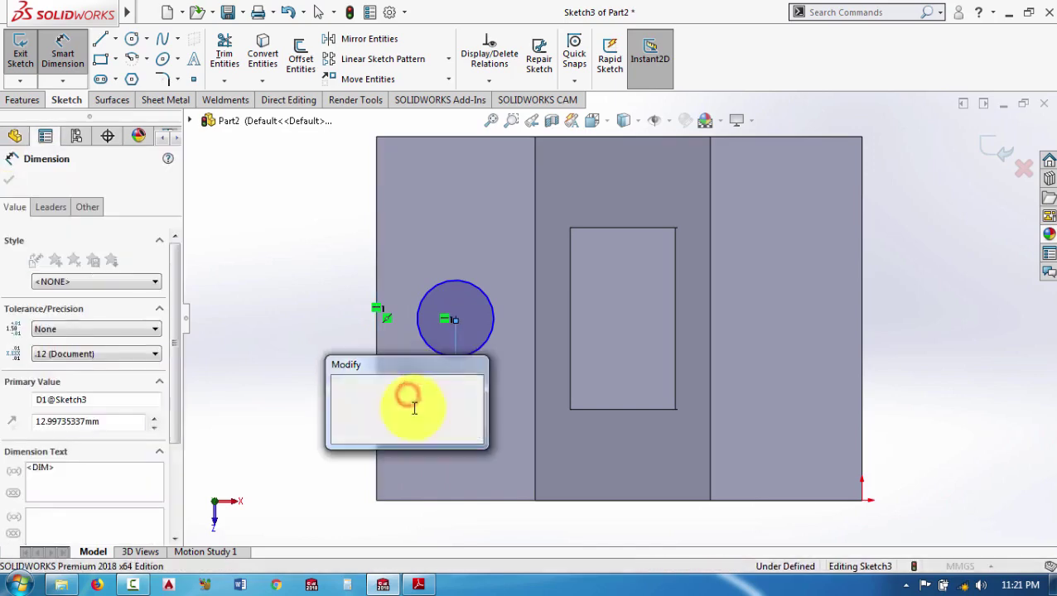
text(12)
key(Return)
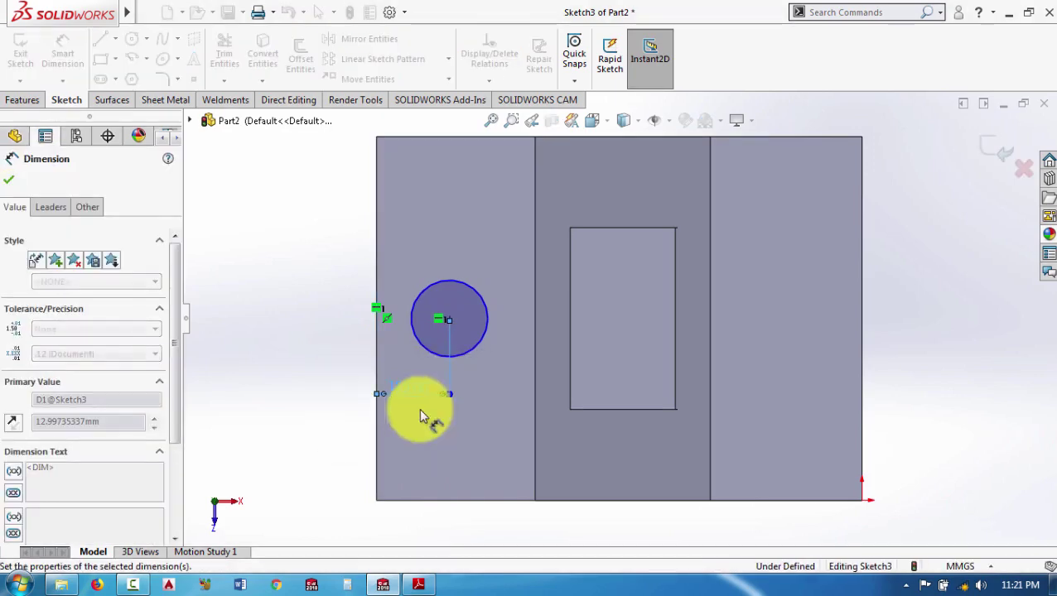
Set the circle's diameter to 16 mm after checking the drawing, then start an Extruded Cut in isometric view
click(421, 585)
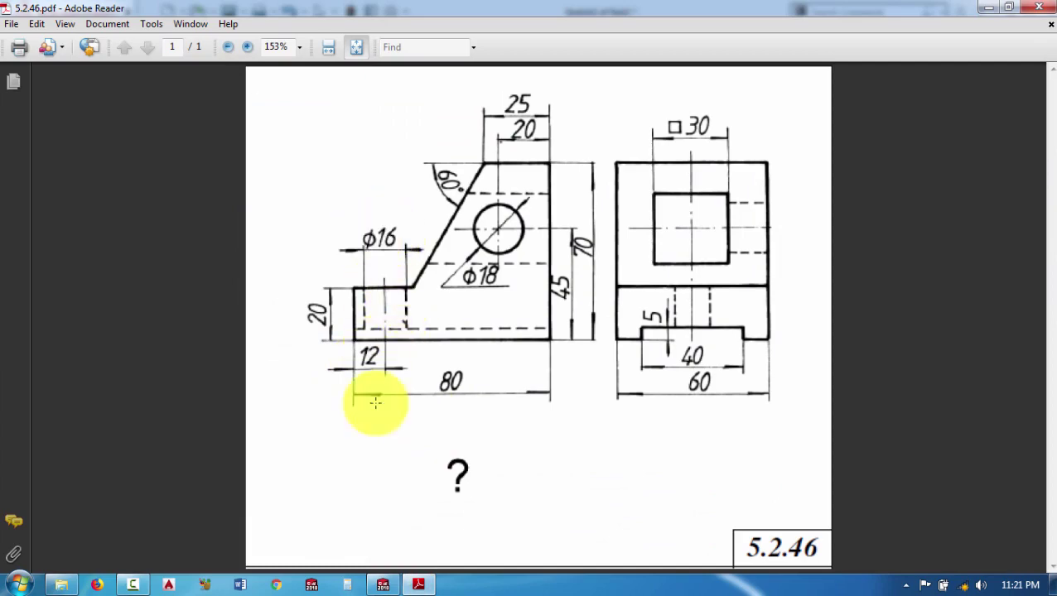
click(421, 583)
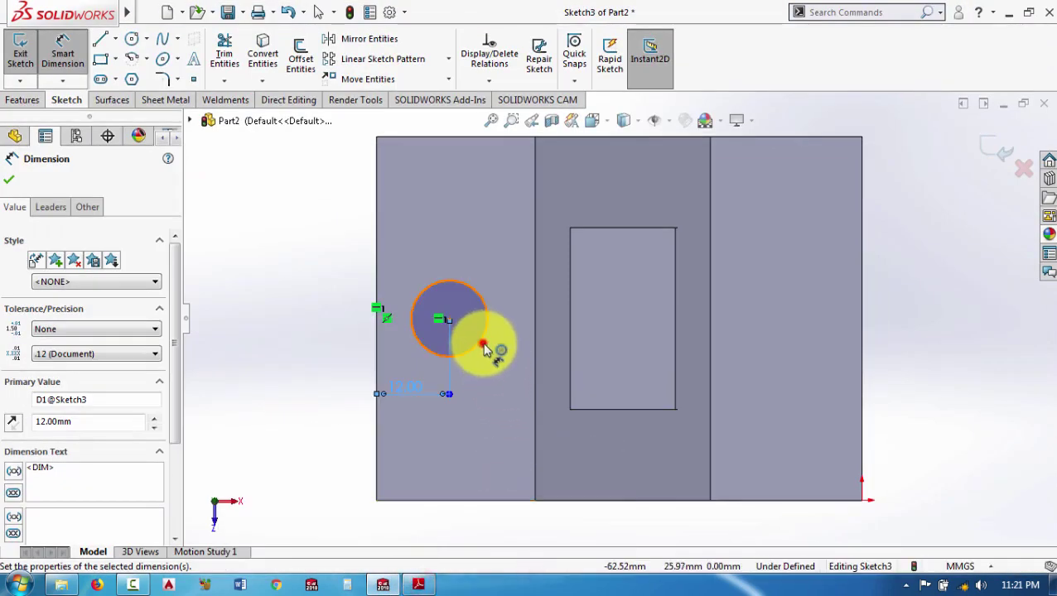
click(481, 346)
click(442, 243)
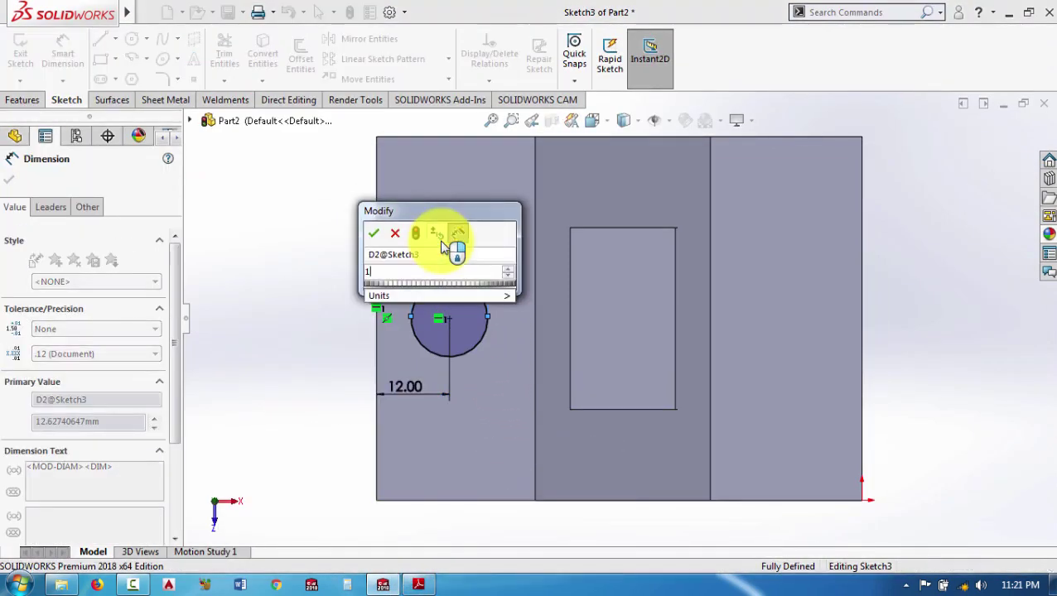
text(16)
key(Return)
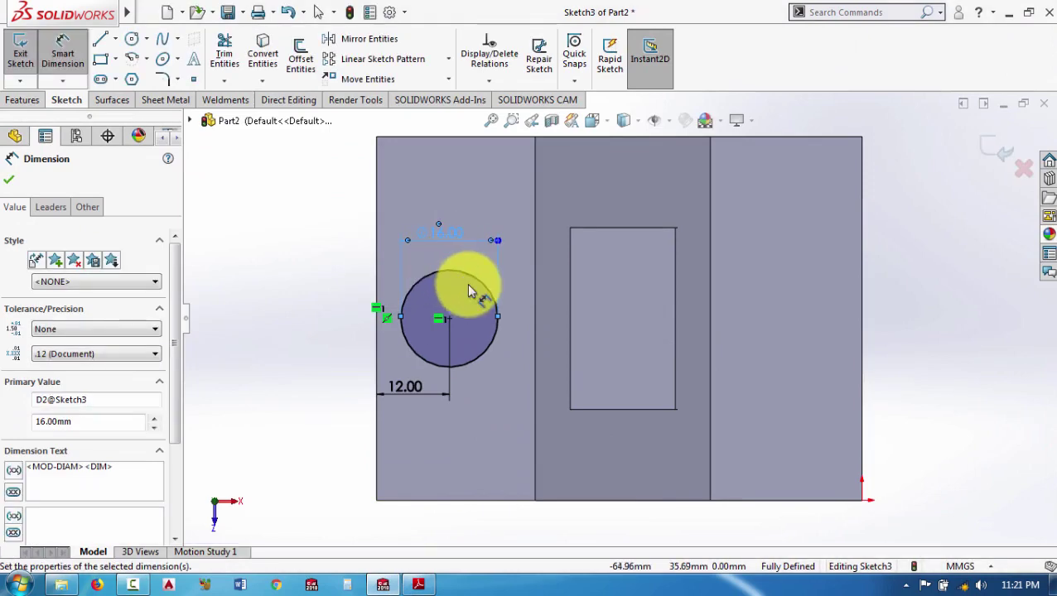
key(ctrl+7)
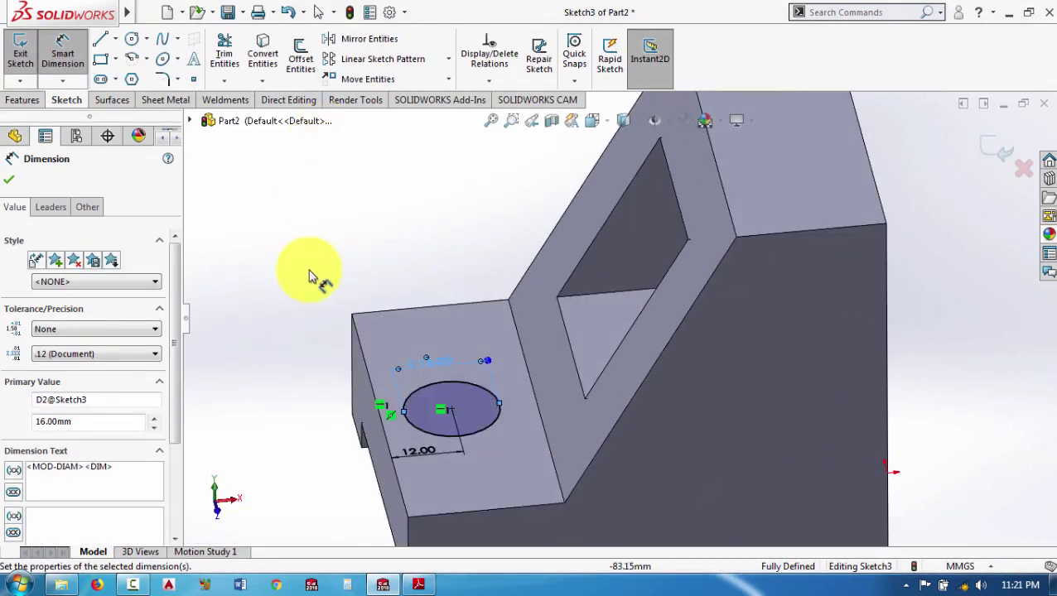
click(28, 103)
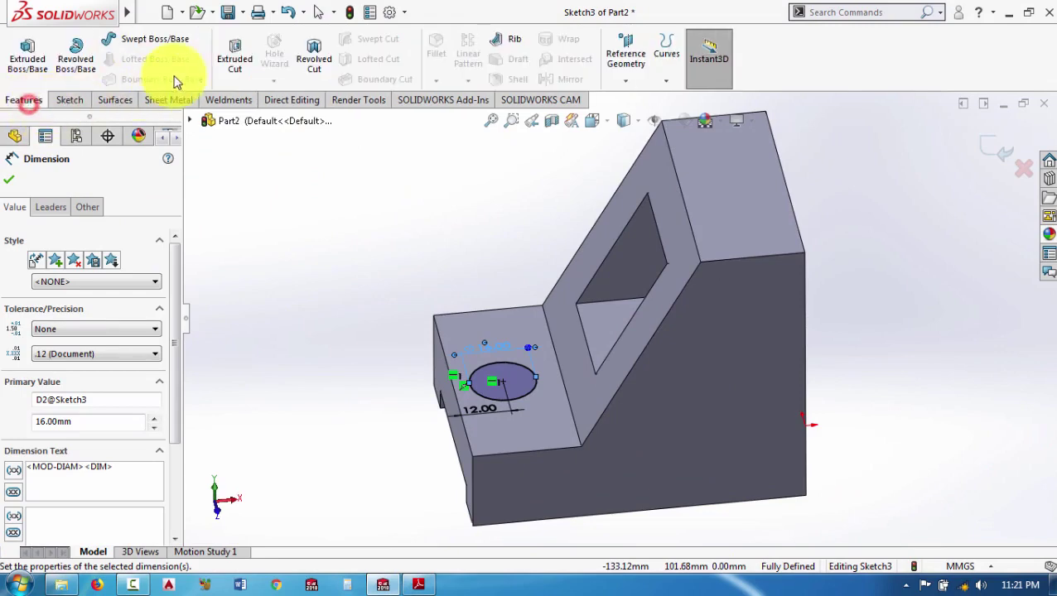
click(235, 48)
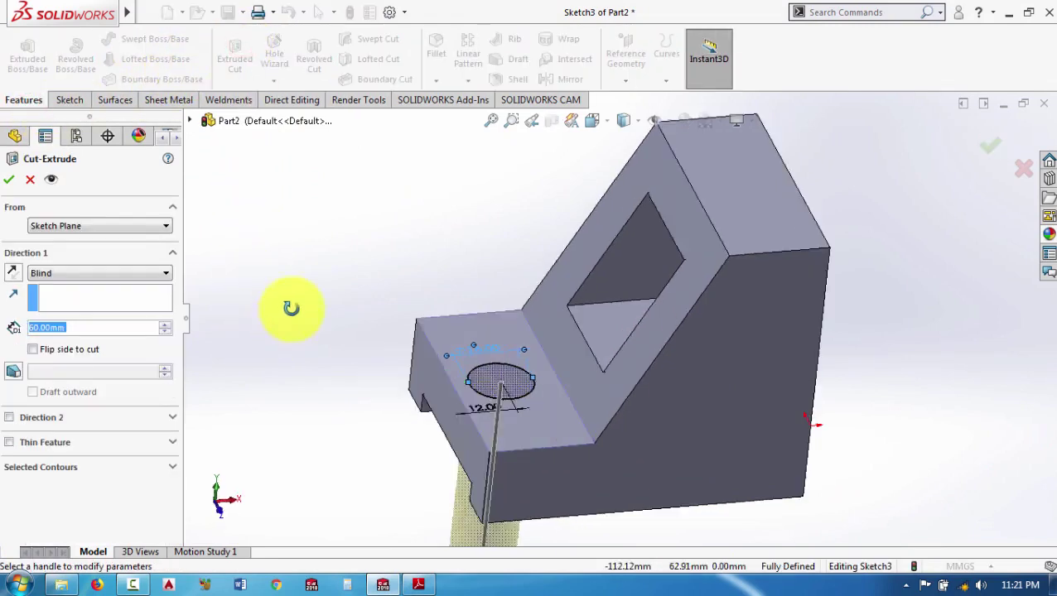
Cut the 16 mm hole Up To Next as Cut-Extrude2, then show the bracket isometrically
click(87, 272)
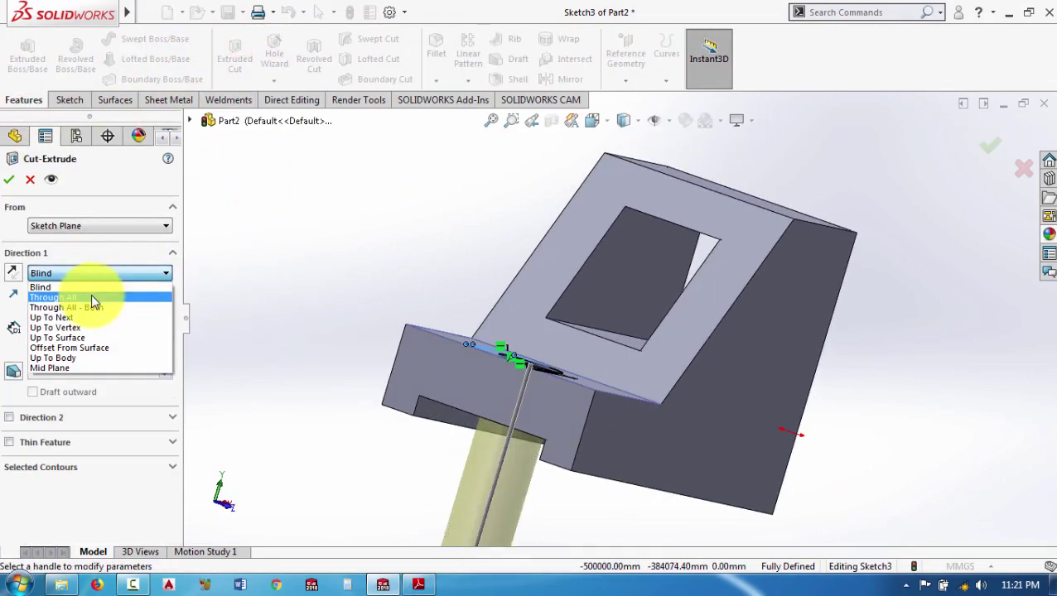
click(93, 318)
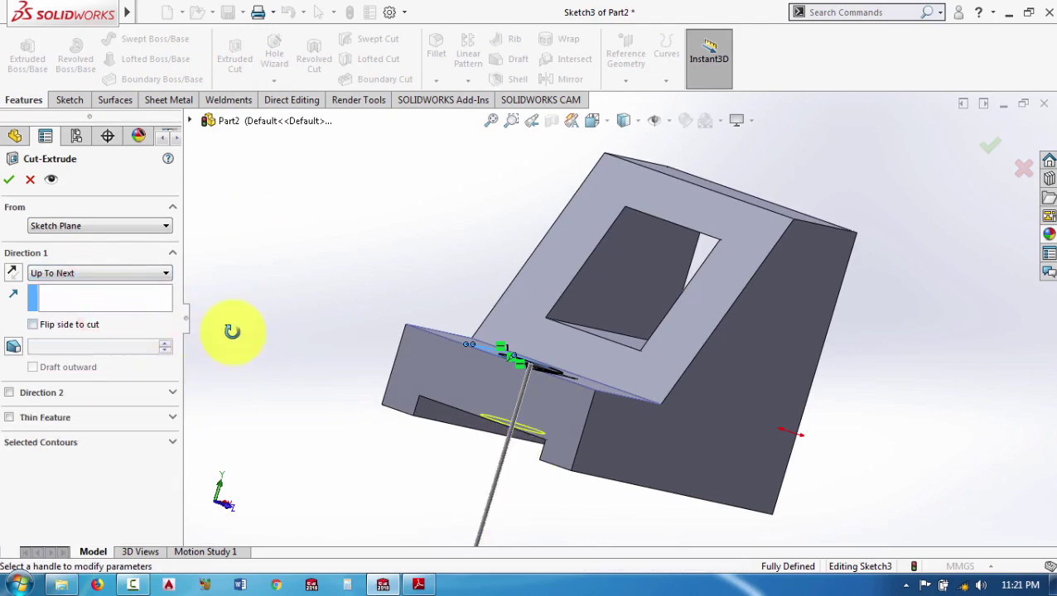
mouse_move(232, 331)
middle_down()
mouse_move(239, 273)
mouse_move(231, 285)
middle_up()
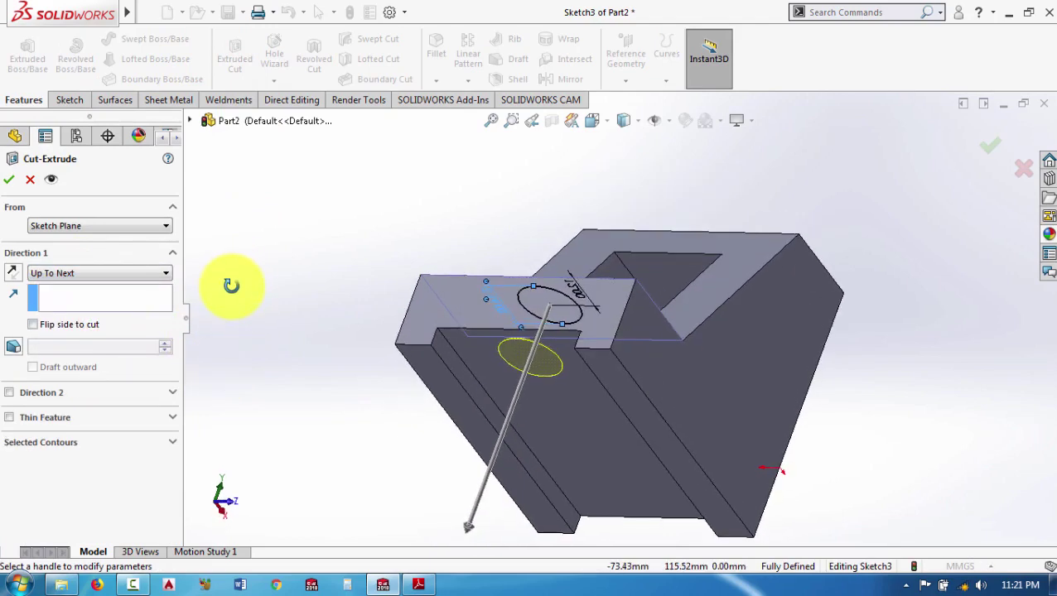
click(8, 183)
middle_drag(299, 200, 233, 293)
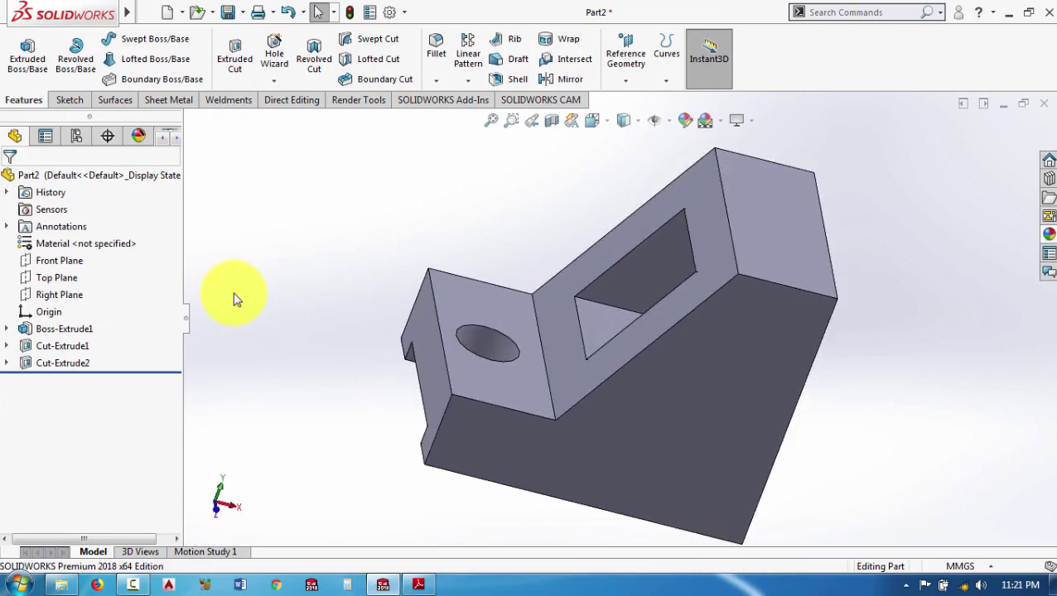
key(space)
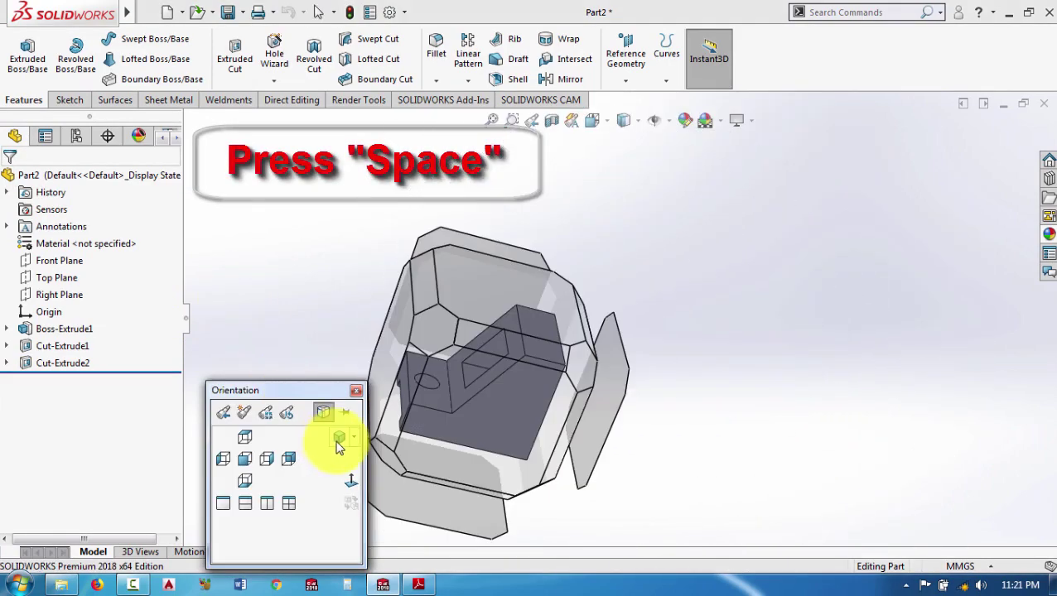
click(338, 443)
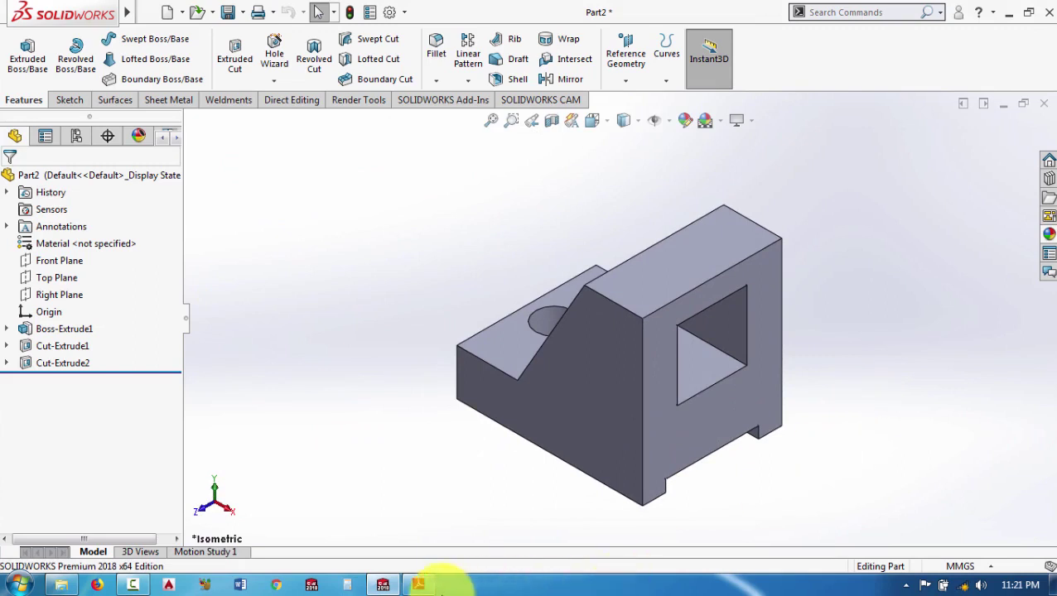
Review drawing 5.2.46, then orbit the bracket and select its stepped side face
click(419, 586)
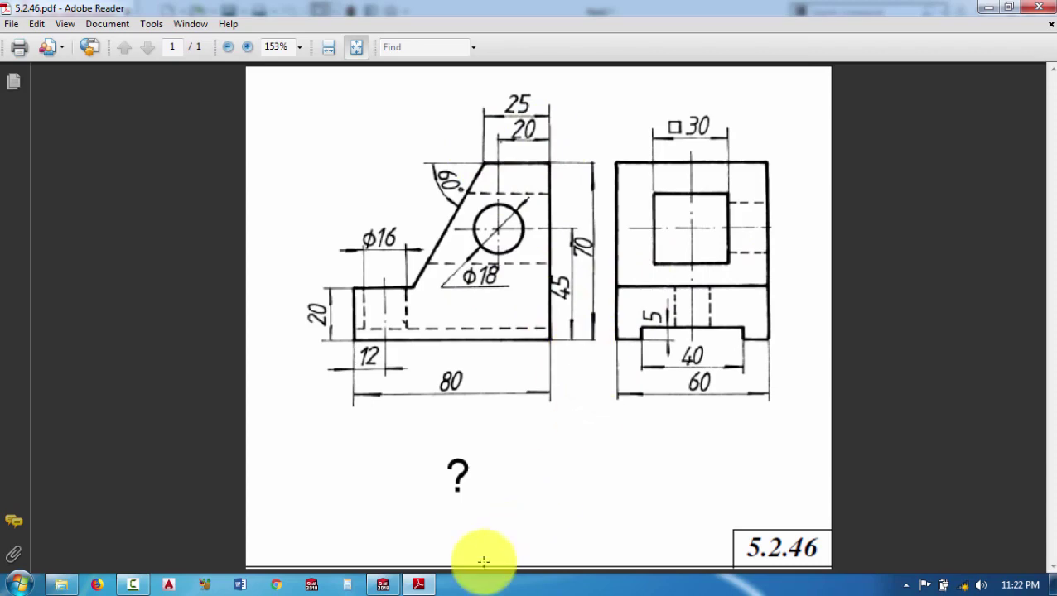
click(385, 585)
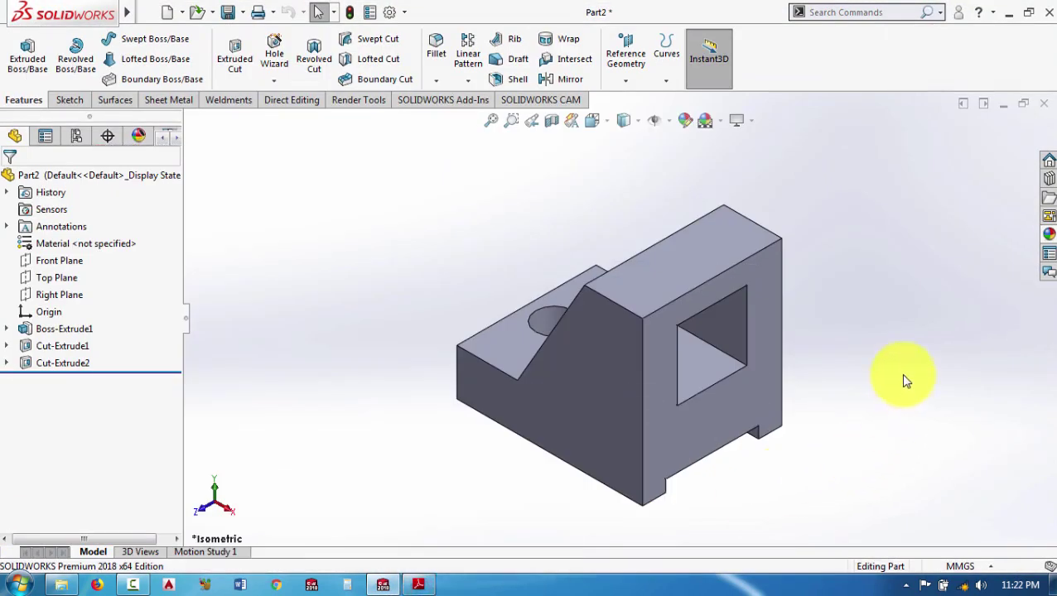
mouse_move(910, 365)
middle_down()
mouse_move(807, 385)
mouse_move(791, 424)
middle_up()
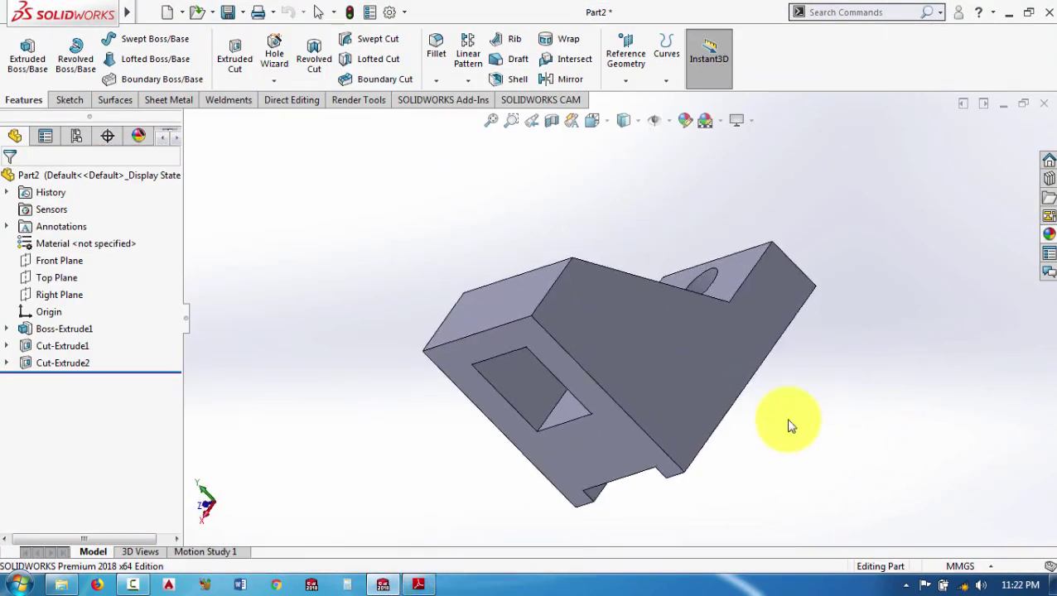
click(627, 345)
Start Sketch4 on the side face, view it normal, and draw a circle
click(692, 299)
key(ctrl+8)
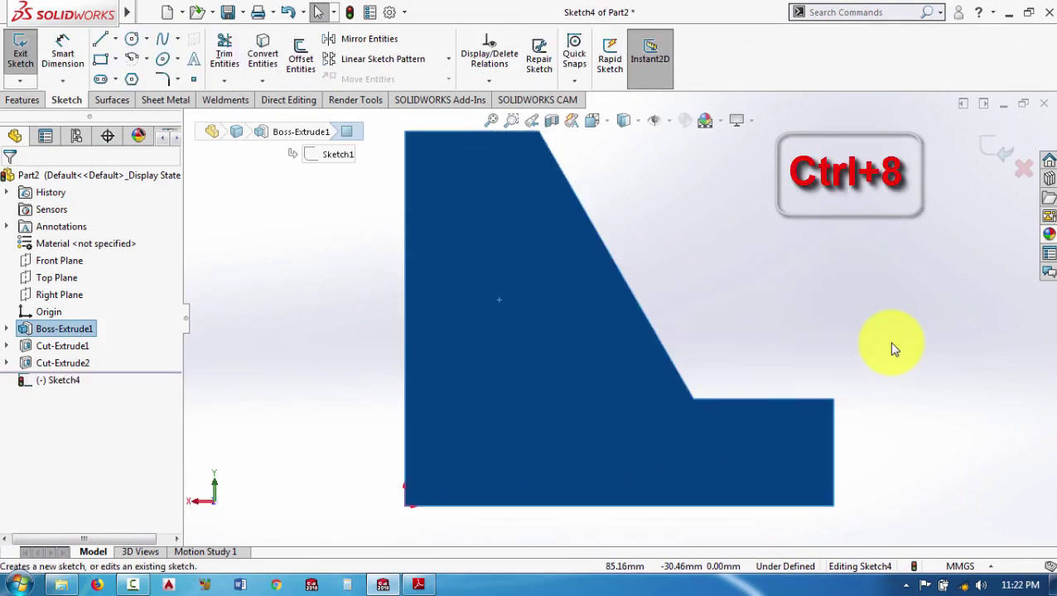
click(131, 39)
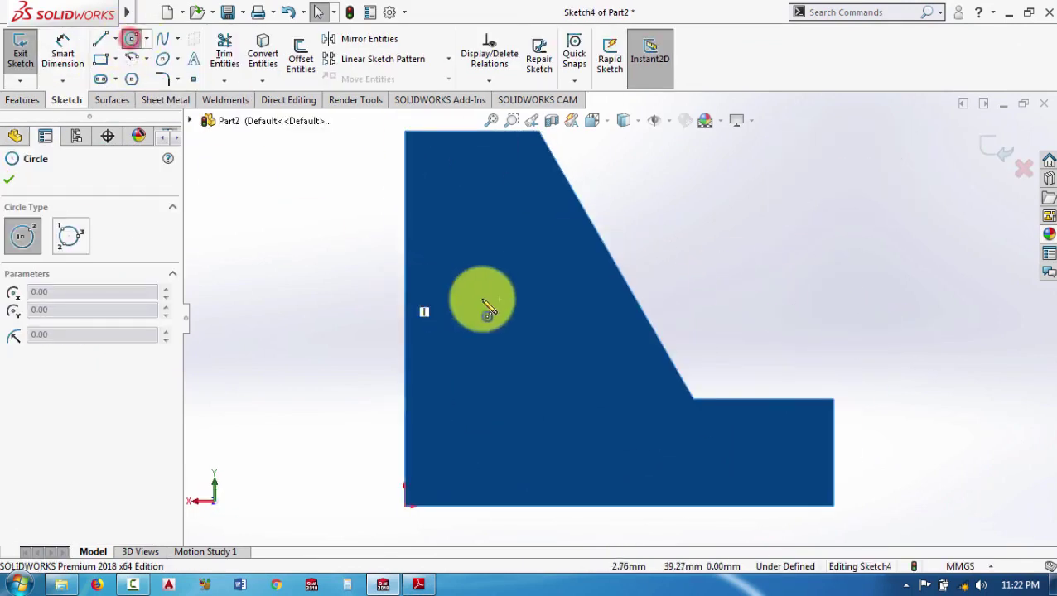
click(489, 263)
click(515, 290)
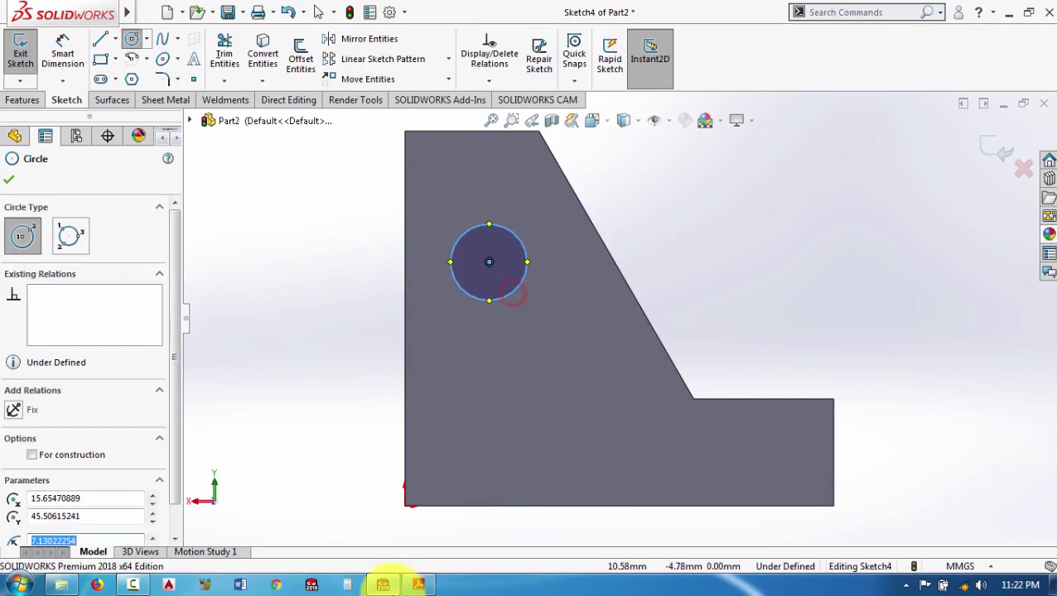
After checking the drawing, dimension the circle to Ø18 mm
click(415, 586)
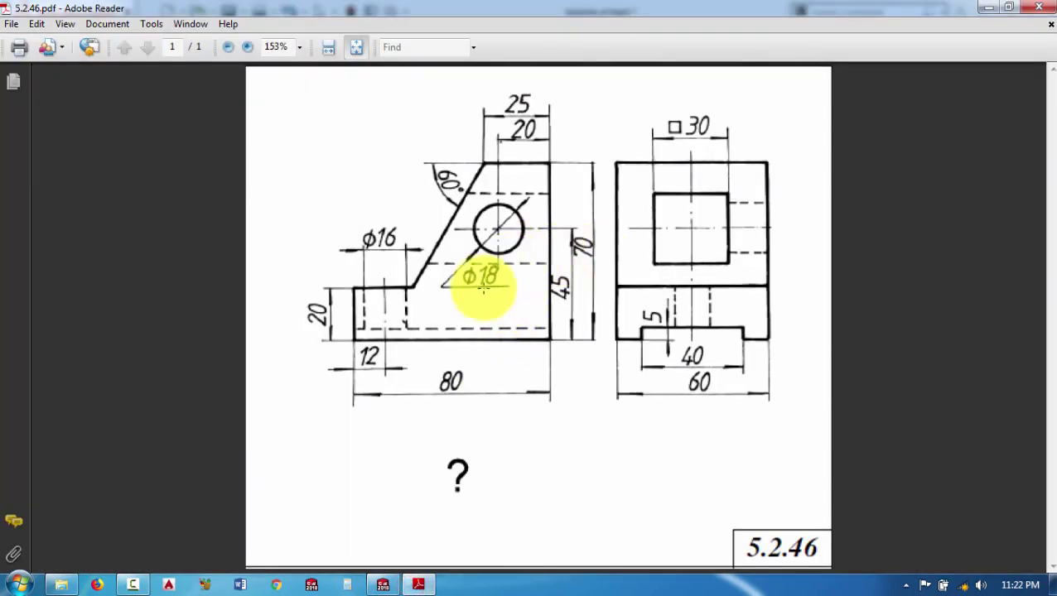
click(418, 583)
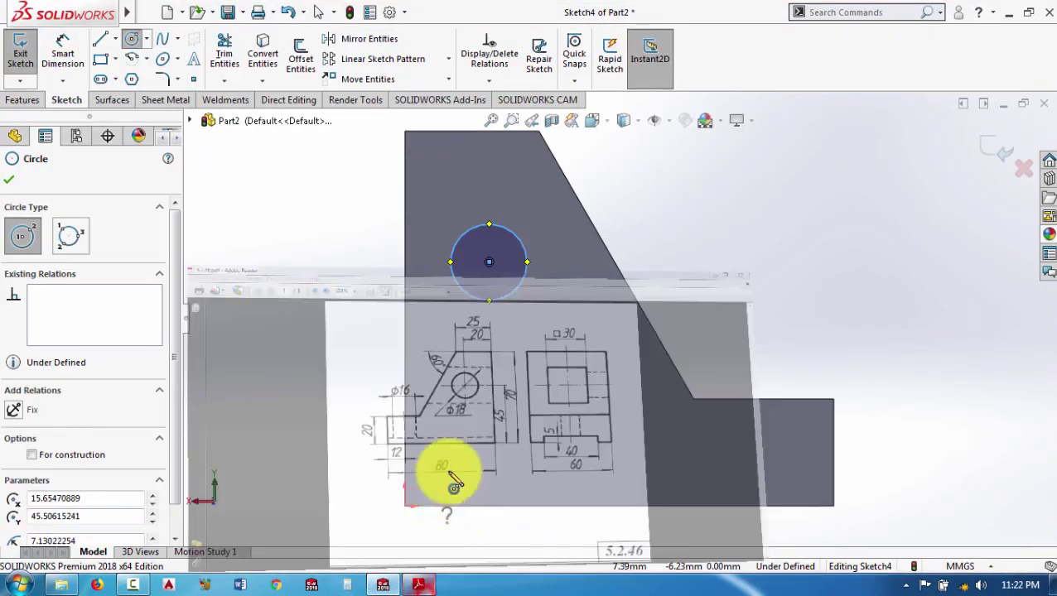
key(s)
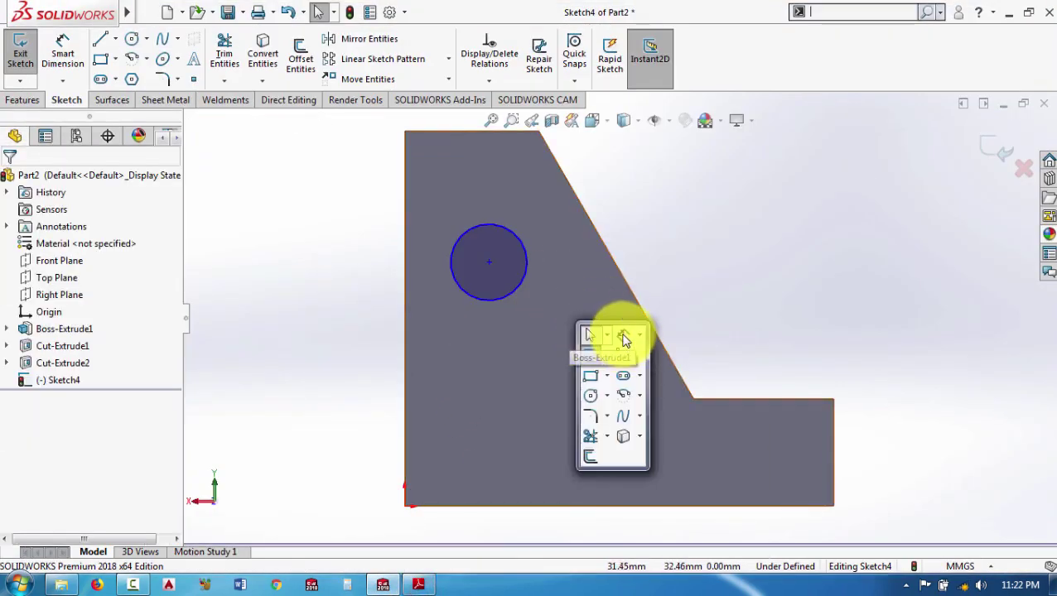
click(624, 336)
click(528, 262)
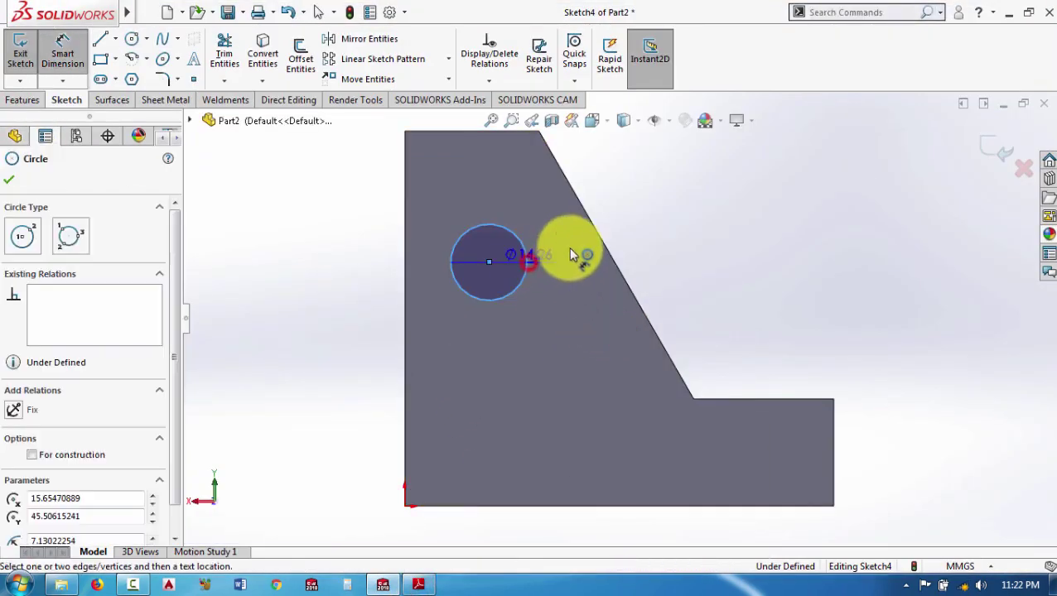
click(567, 261)
text(18)
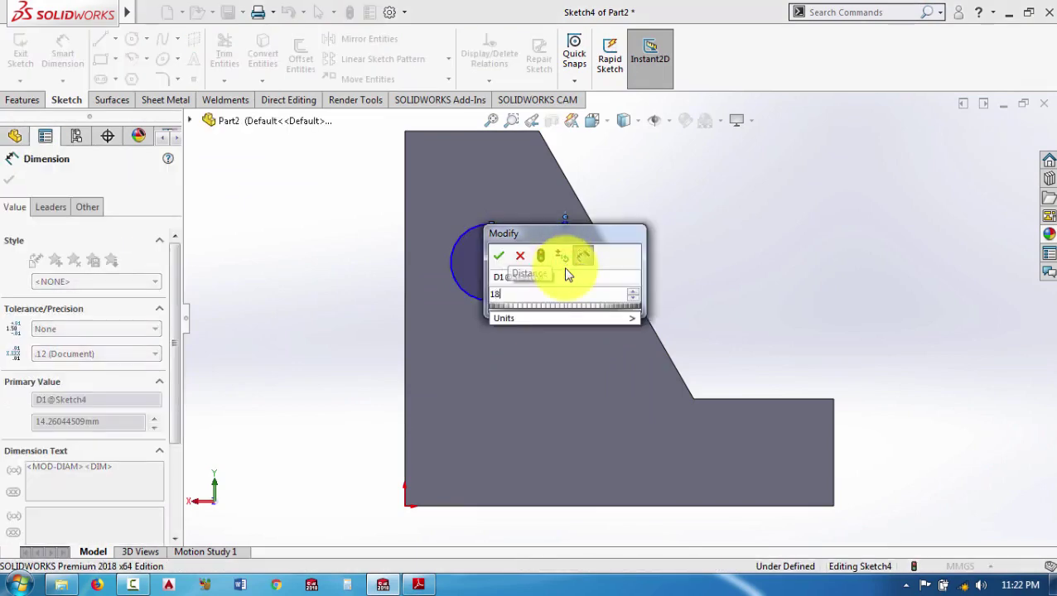
key(Return)
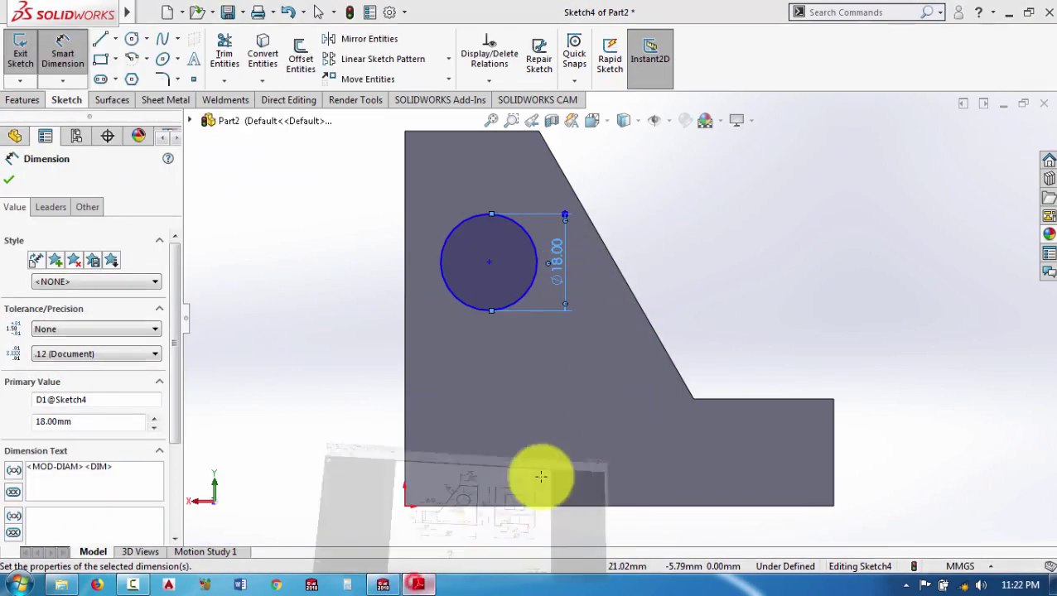
Place the circle's centre 45 mm above the bottom edge
click(539, 476)
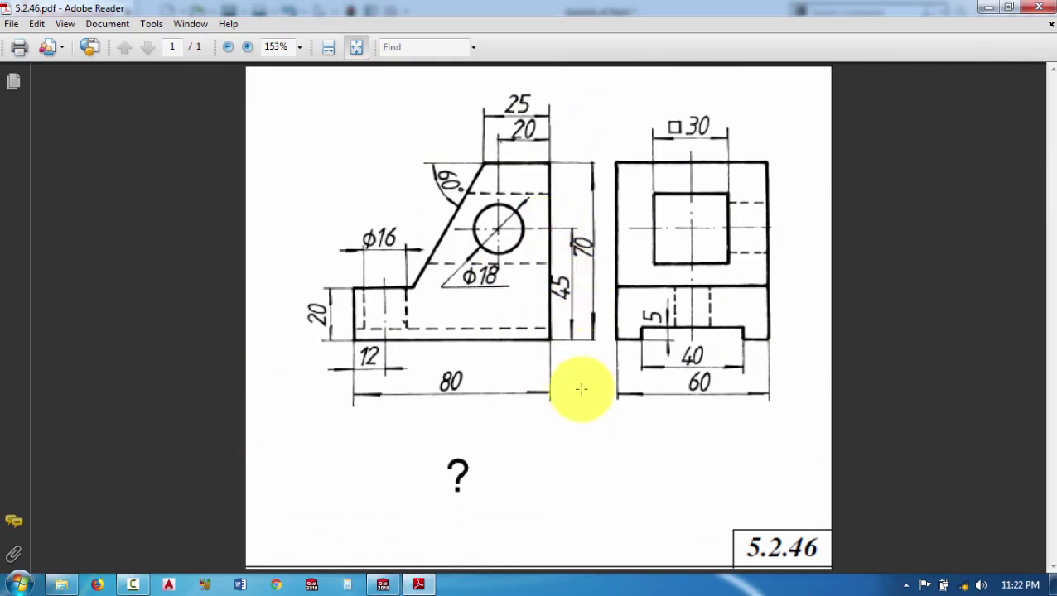
click(418, 584)
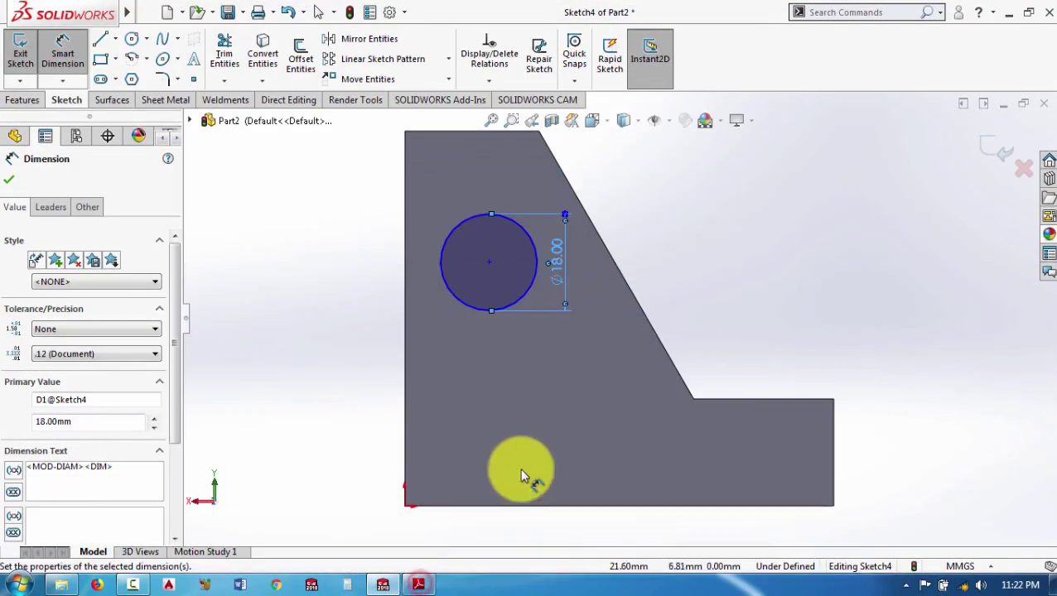
click(492, 507)
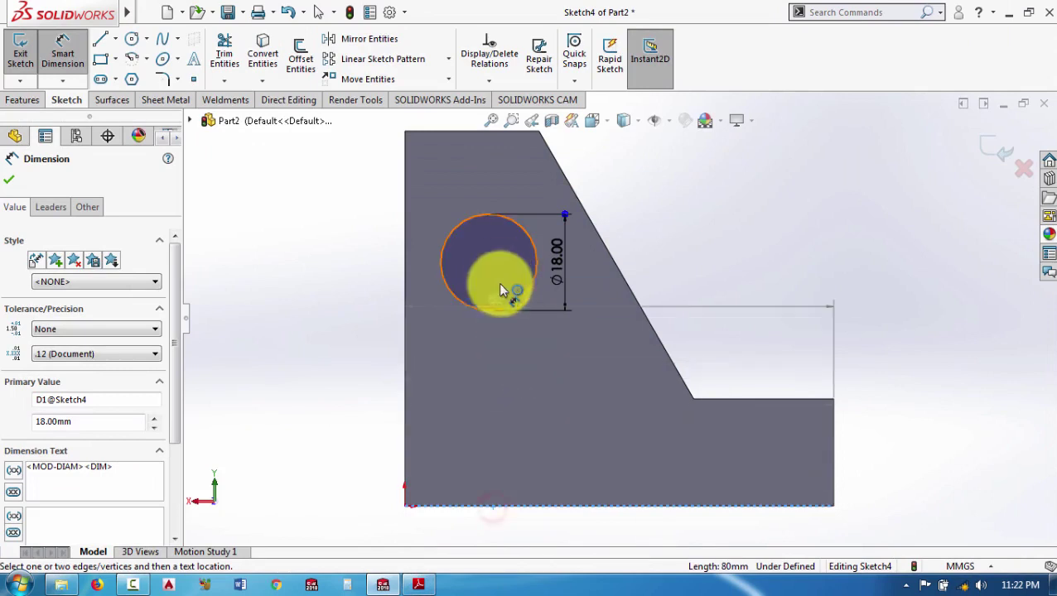
click(489, 262)
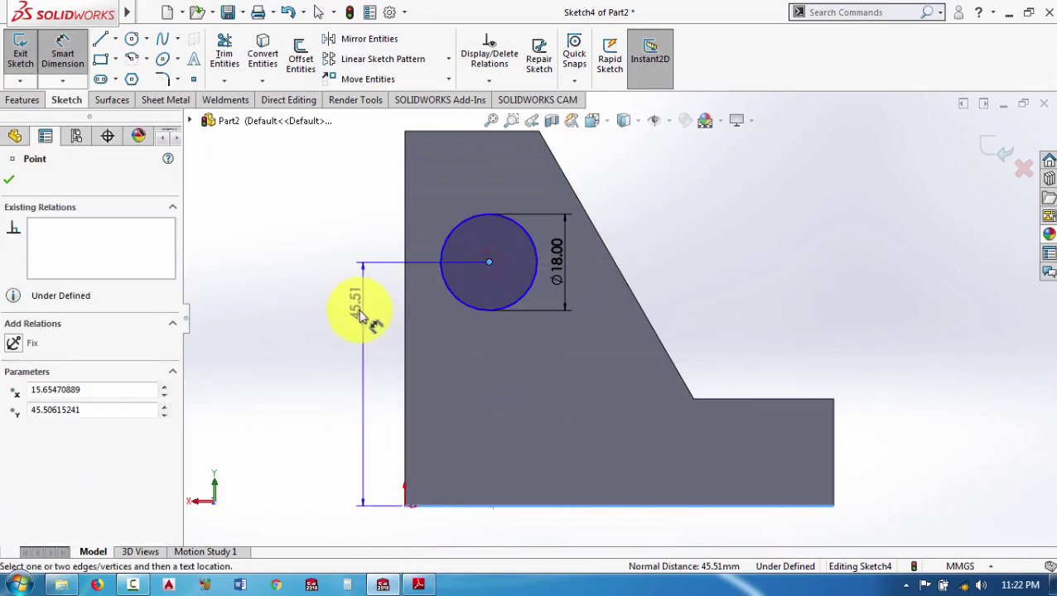
click(348, 348)
text(45)
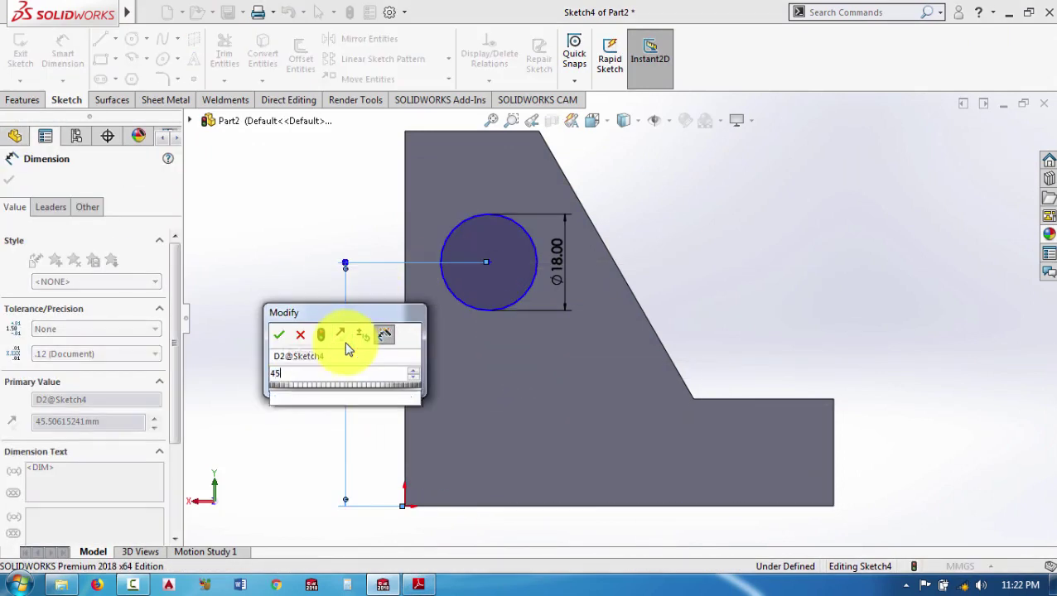
key(Return)
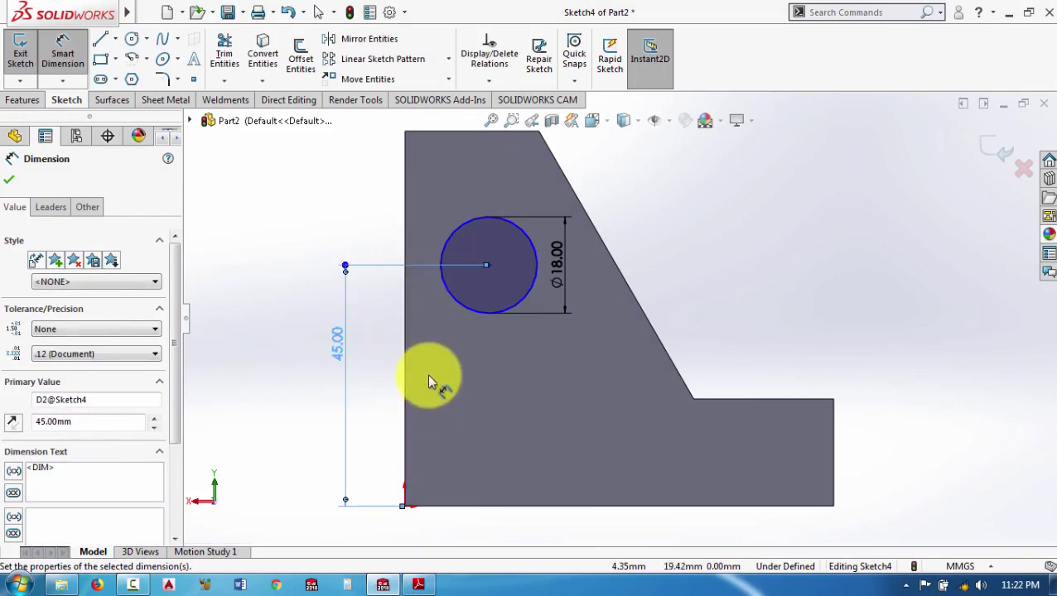
Place the circle's centre 20 mm from the upright's left edge, fully defining the sketch
click(418, 585)
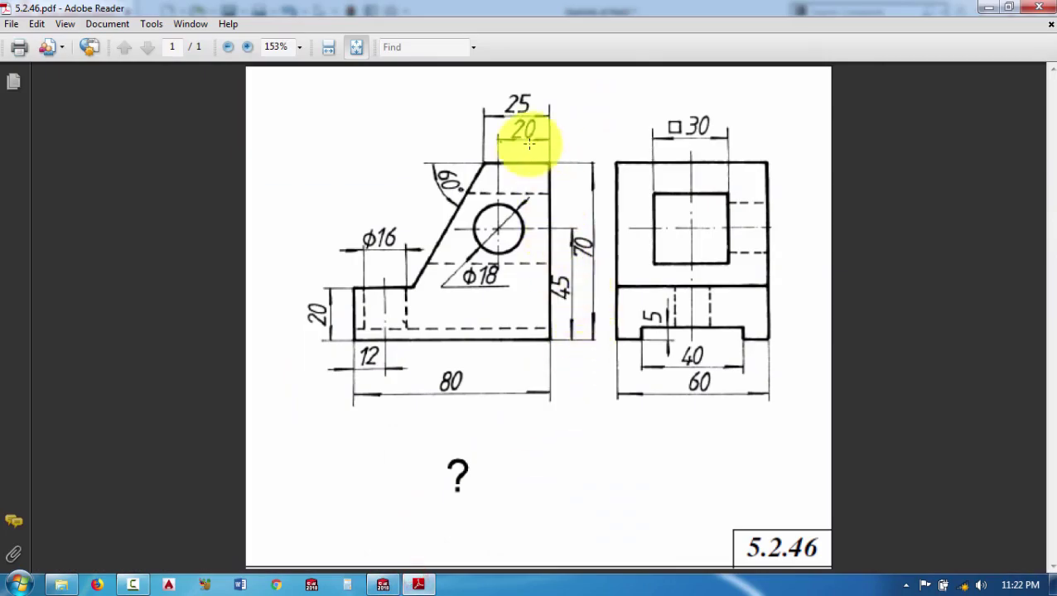
click(413, 585)
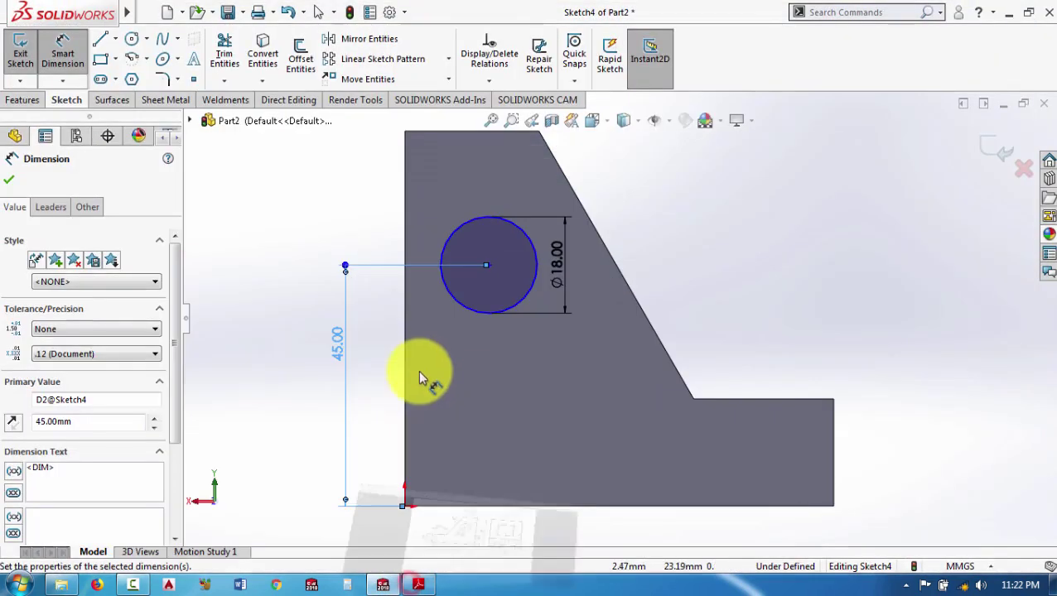
click(406, 306)
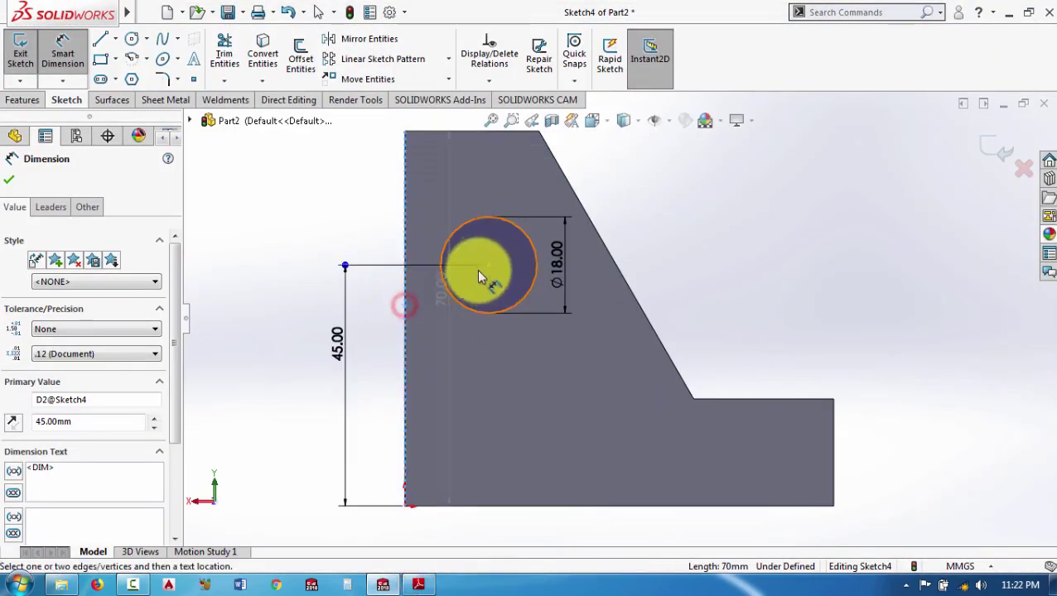
click(487, 265)
key(f)
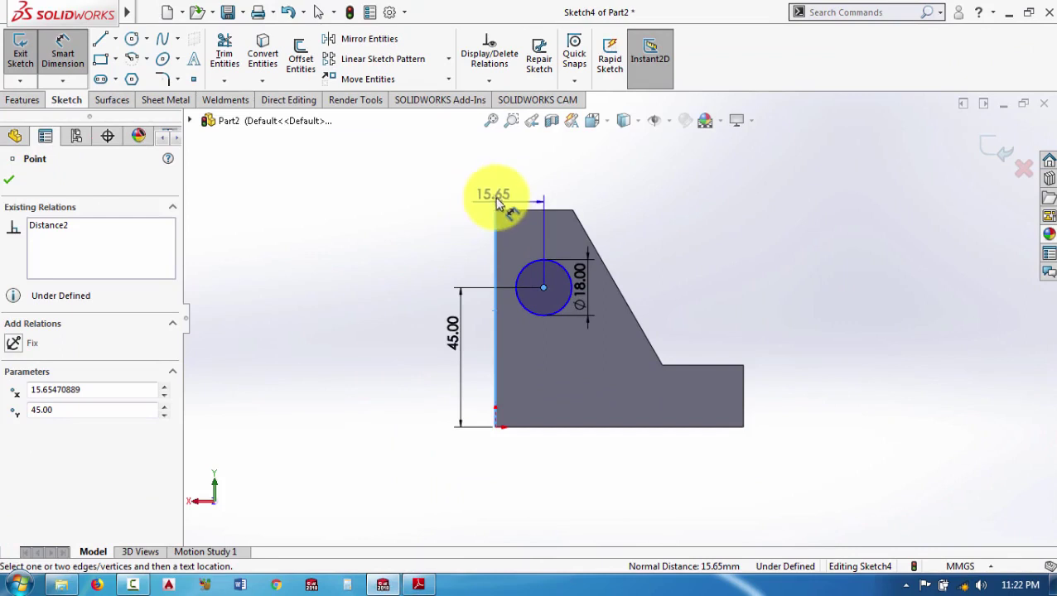
click(514, 187)
text(2)
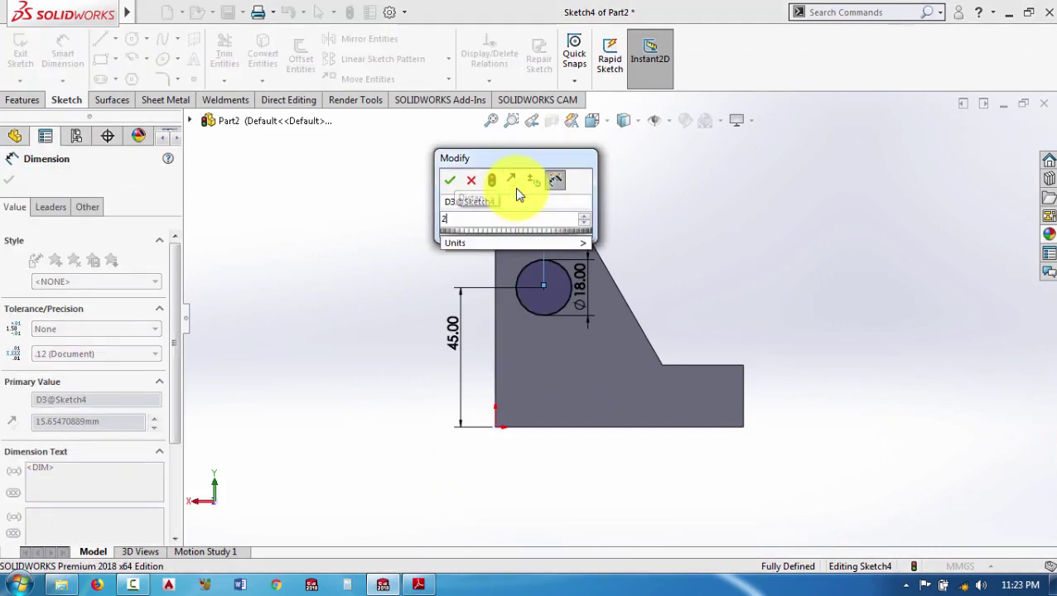
text(0)
key(Return)
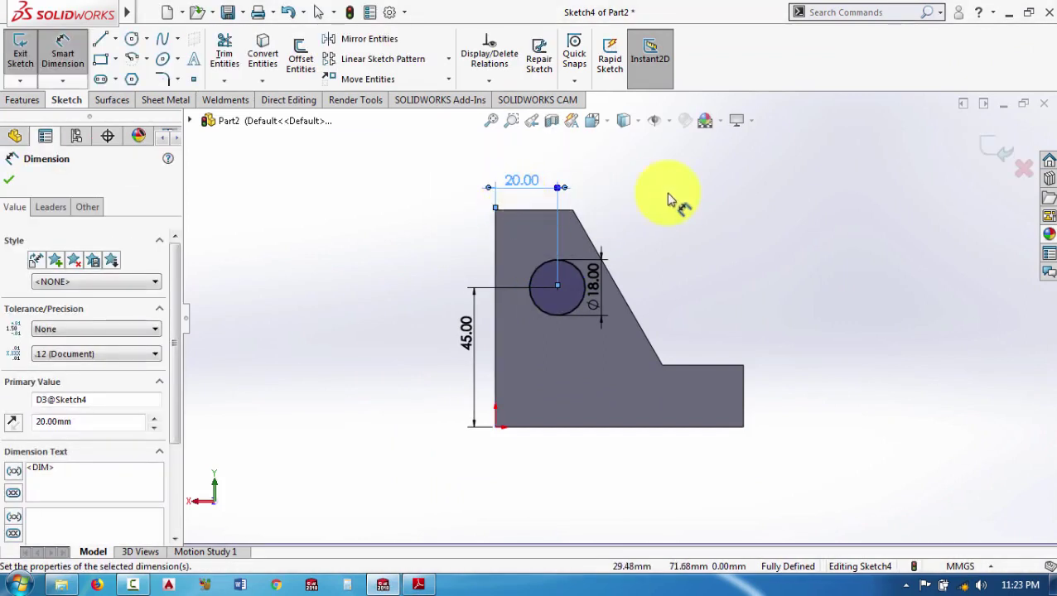
click(685, 214)
mouse_move(667, 214)
middle_down()
mouse_move(720, 219)
mouse_move(737, 233)
middle_up()
Extrude-cut the Ø18 circle Up To Next through the upright, creating Cut-Extrude3
click(18, 100)
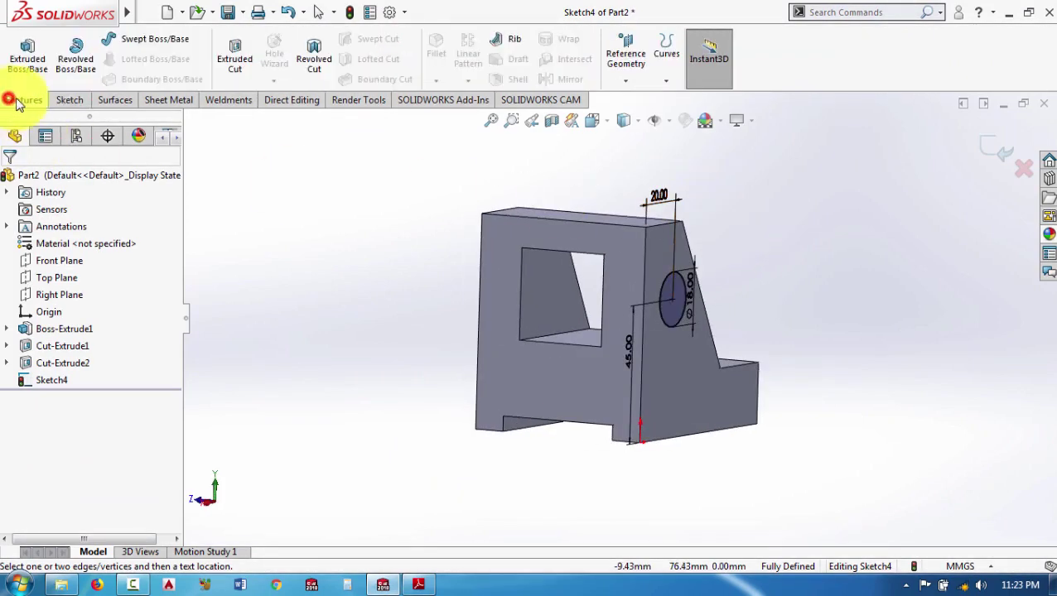
click(234, 52)
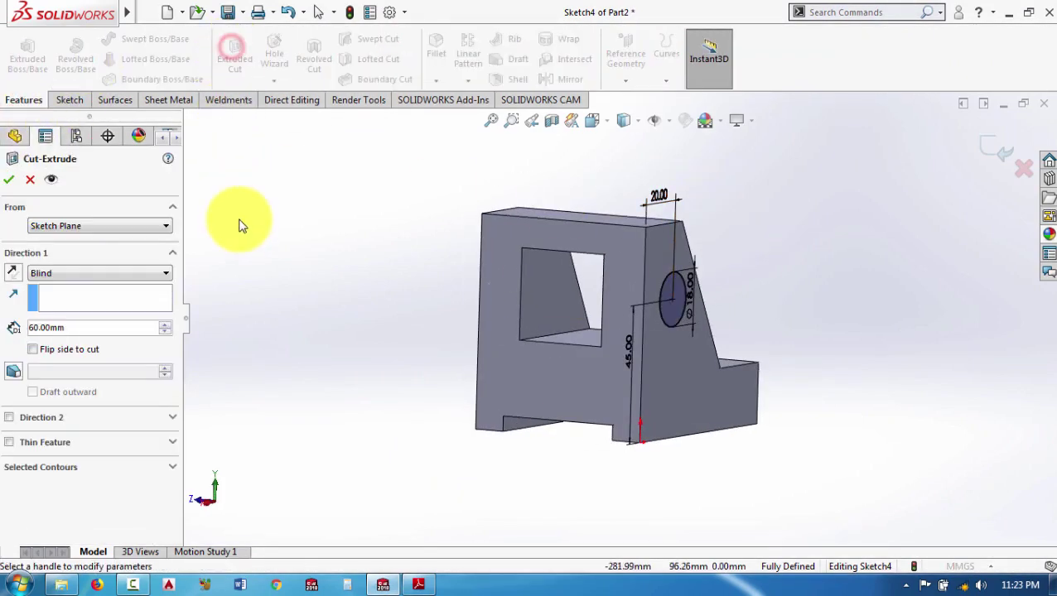
mouse_move(284, 250)
middle_down()
mouse_move(326, 269)
mouse_move(309, 280)
middle_up()
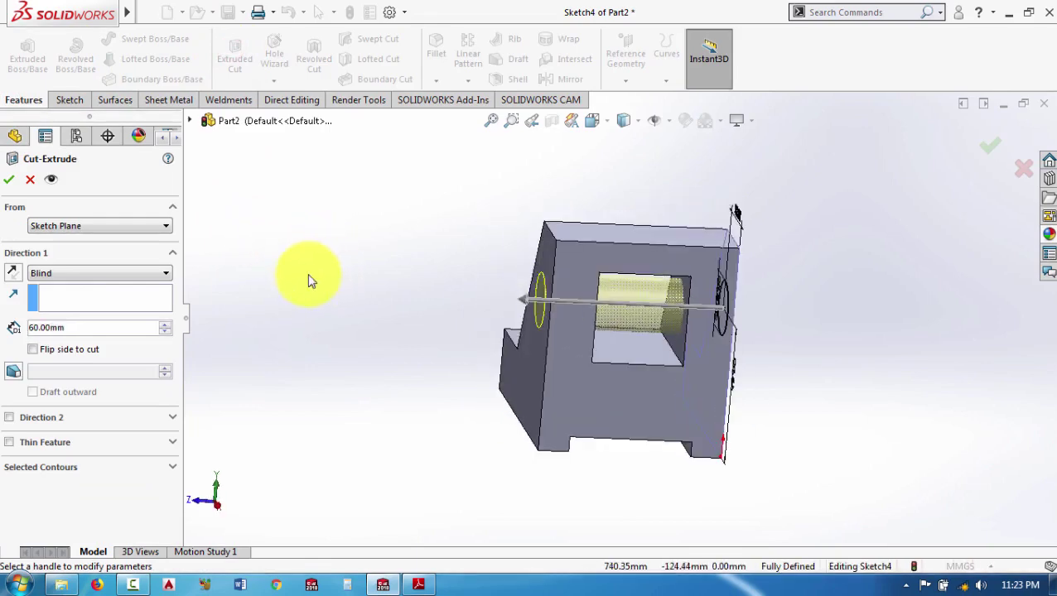
click(109, 274)
click(99, 318)
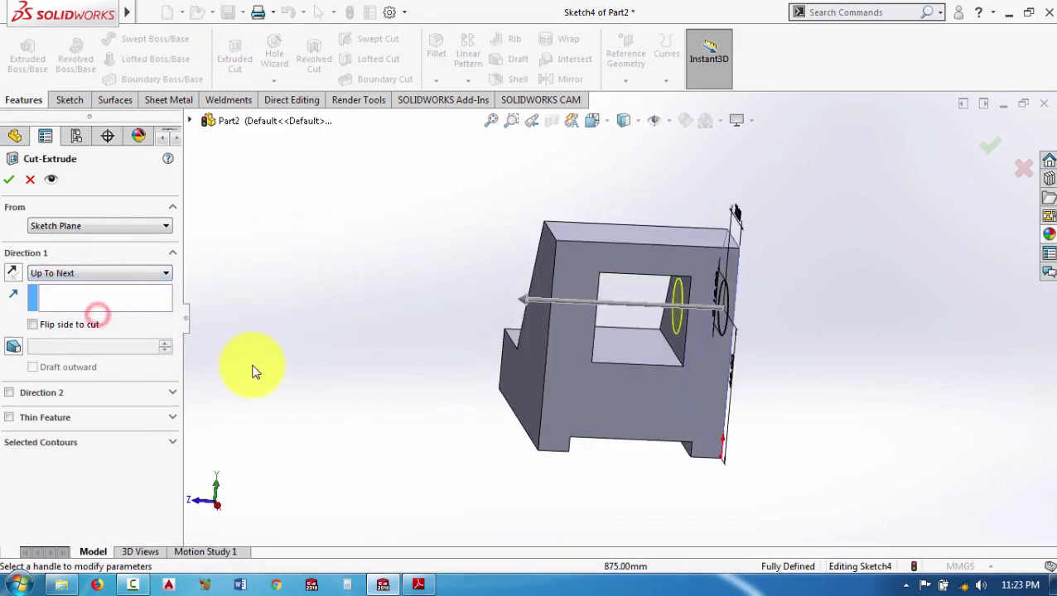
mouse_move(252, 361)
middle_down()
mouse_move(318, 354)
mouse_move(251, 336)
middle_up()
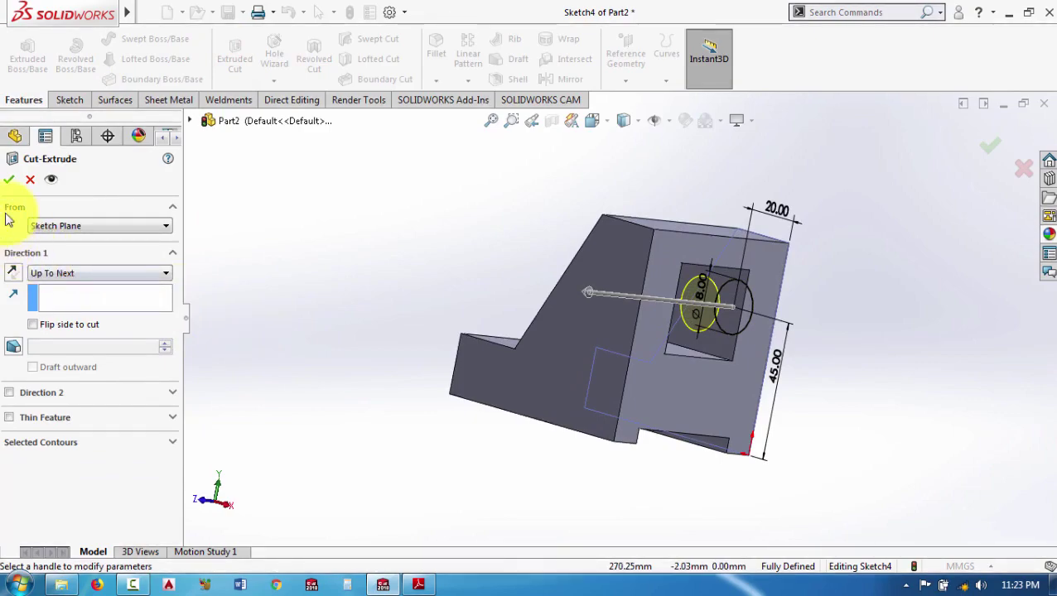
click(10, 180)
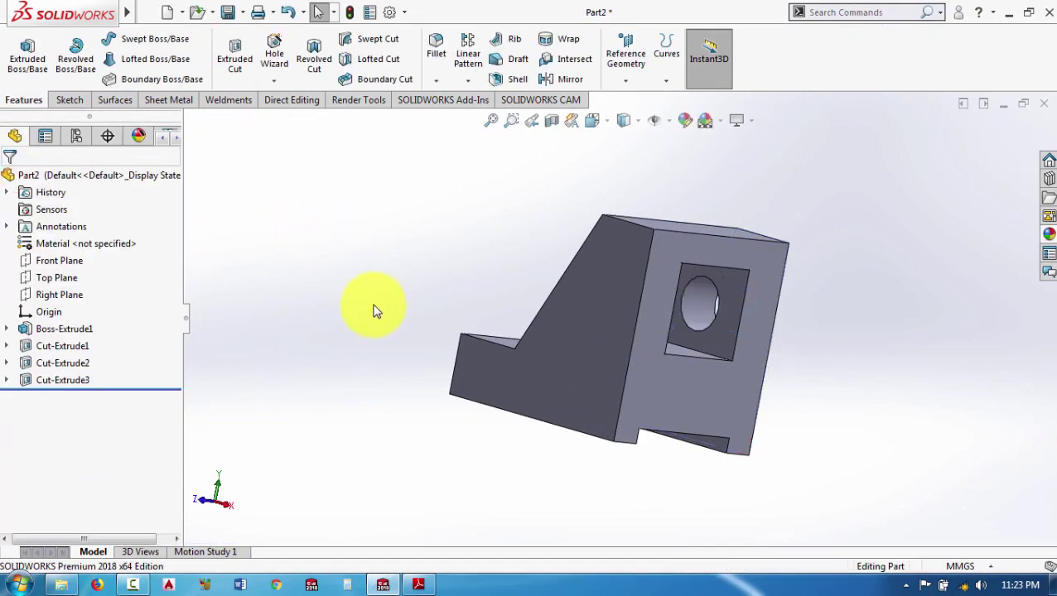
key(space)
Turn the bracket to isometric and compare it with the 5.2.46 drawing PDF
click(343, 439)
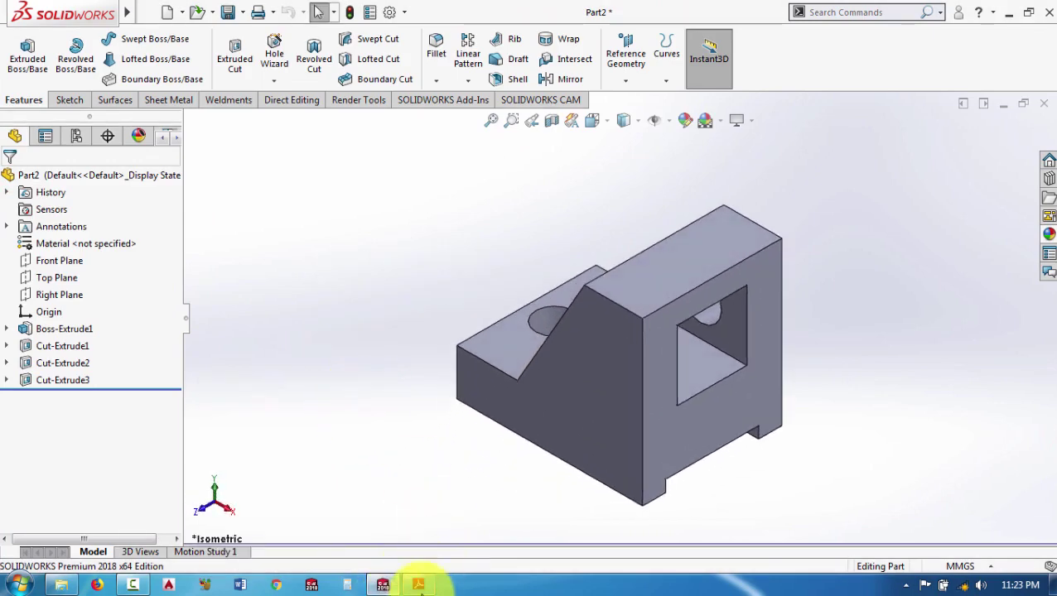
click(418, 584)
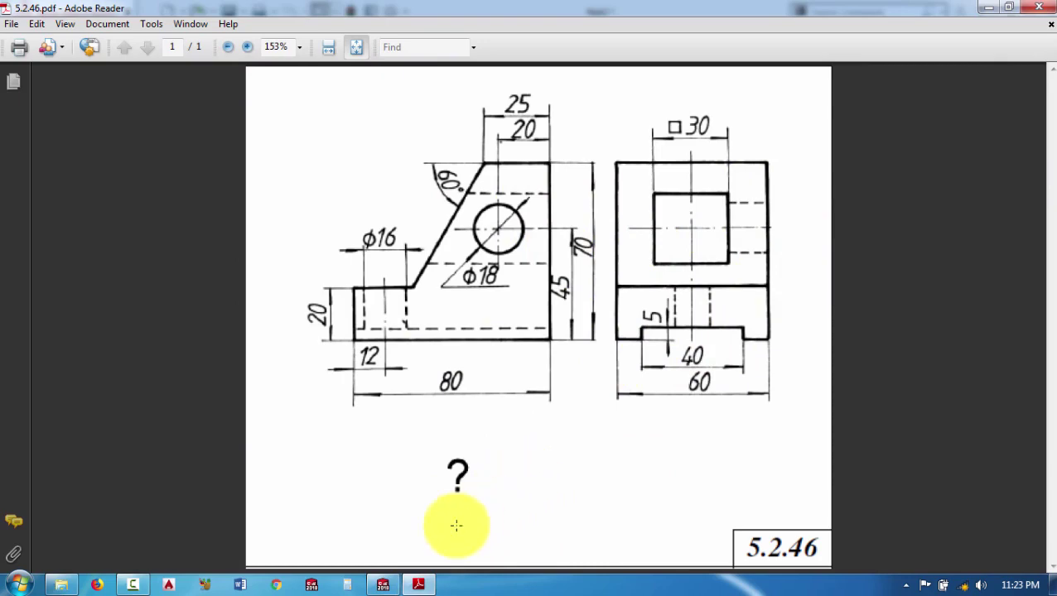
click(416, 585)
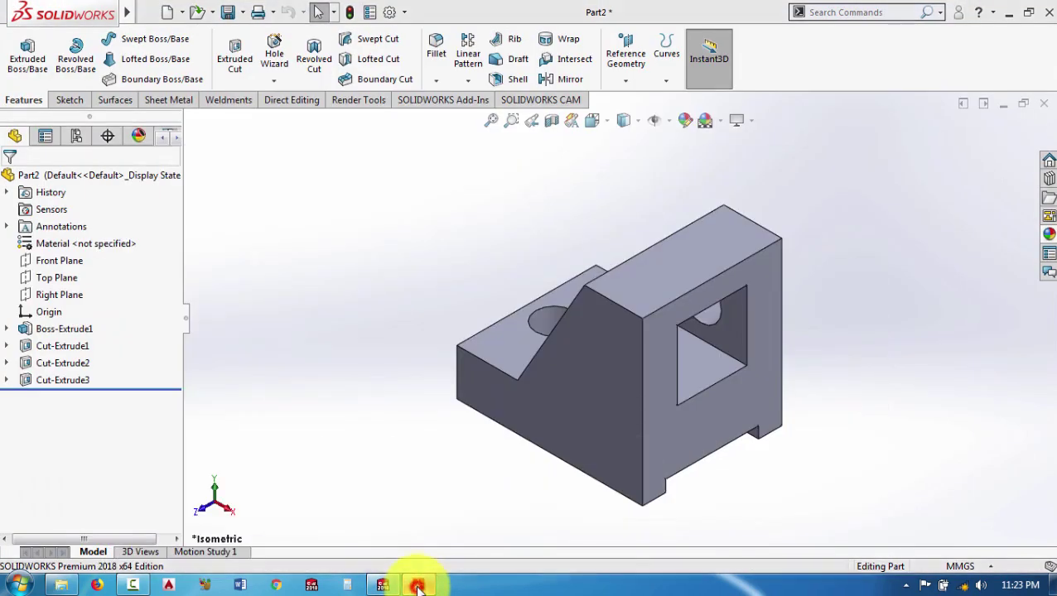
click(416, 585)
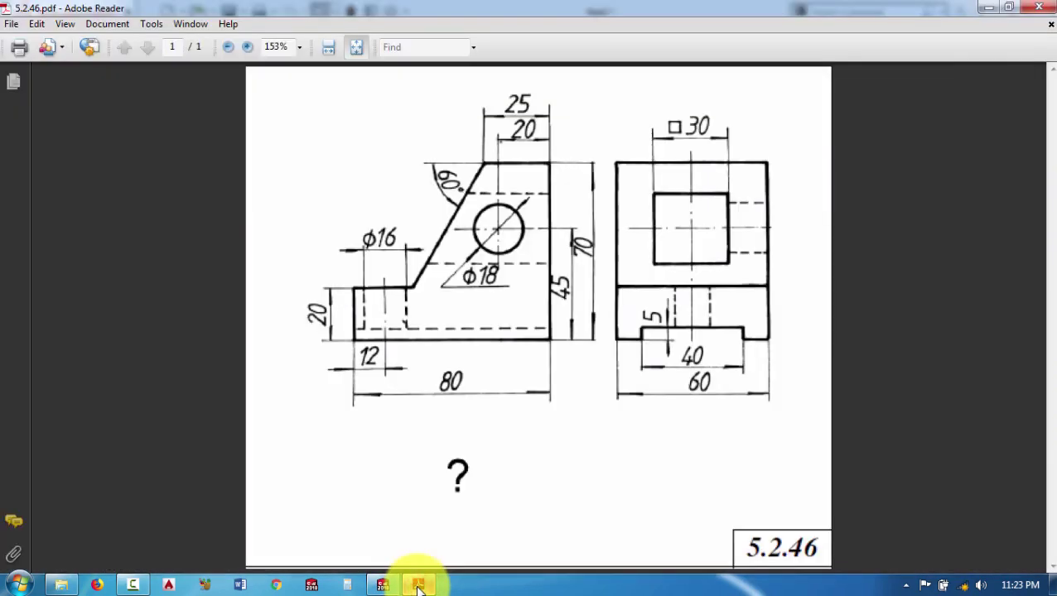
click(418, 586)
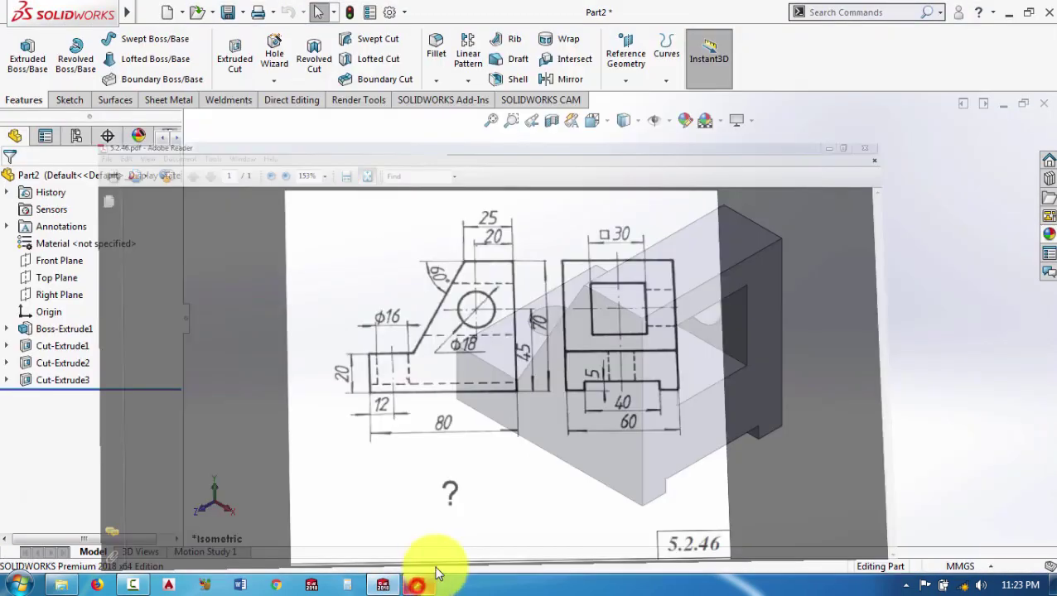
Try the display styles and settle on Hidden Lines Visible, with hidden edges dashed
click(638, 124)
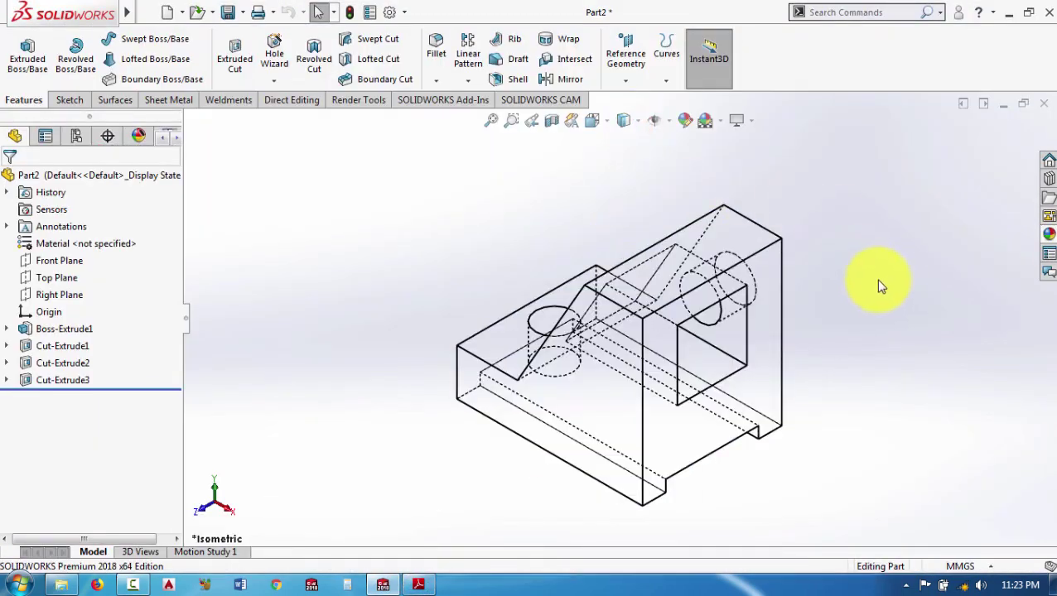
click(633, 121)
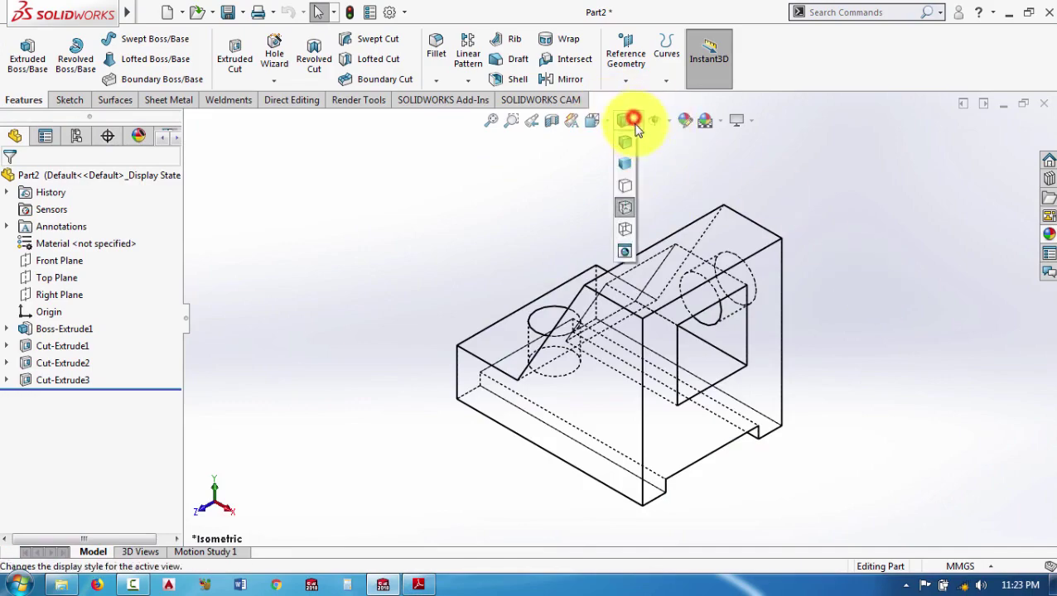
click(630, 185)
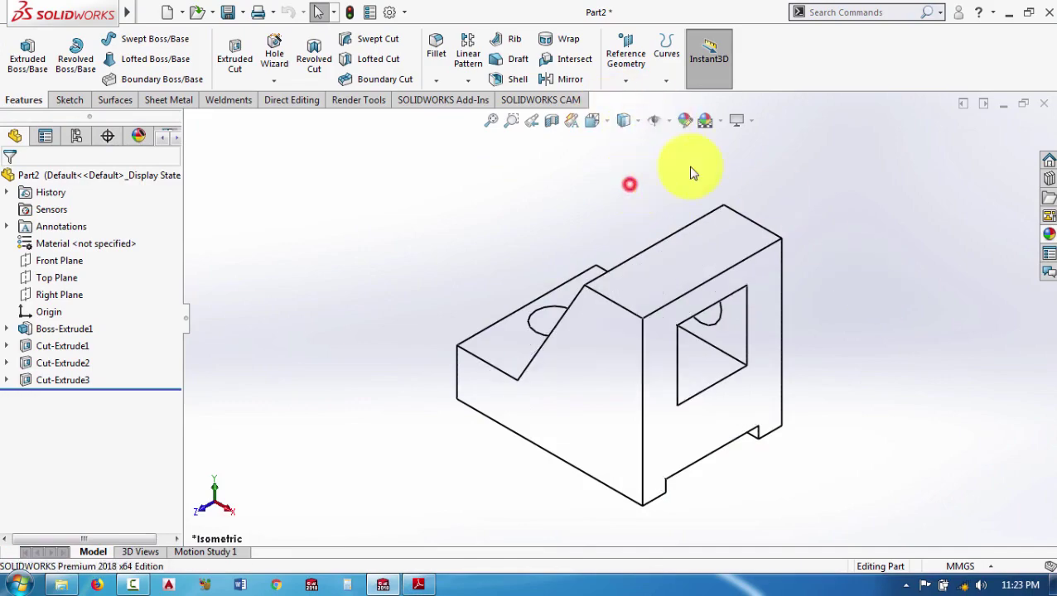
click(600, 125)
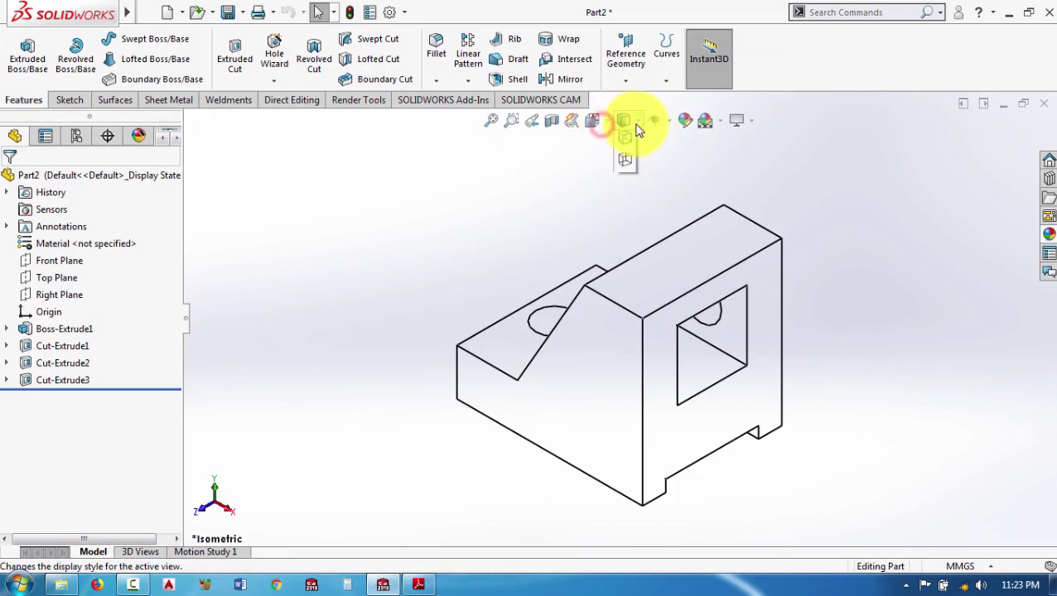
click(629, 122)
click(625, 140)
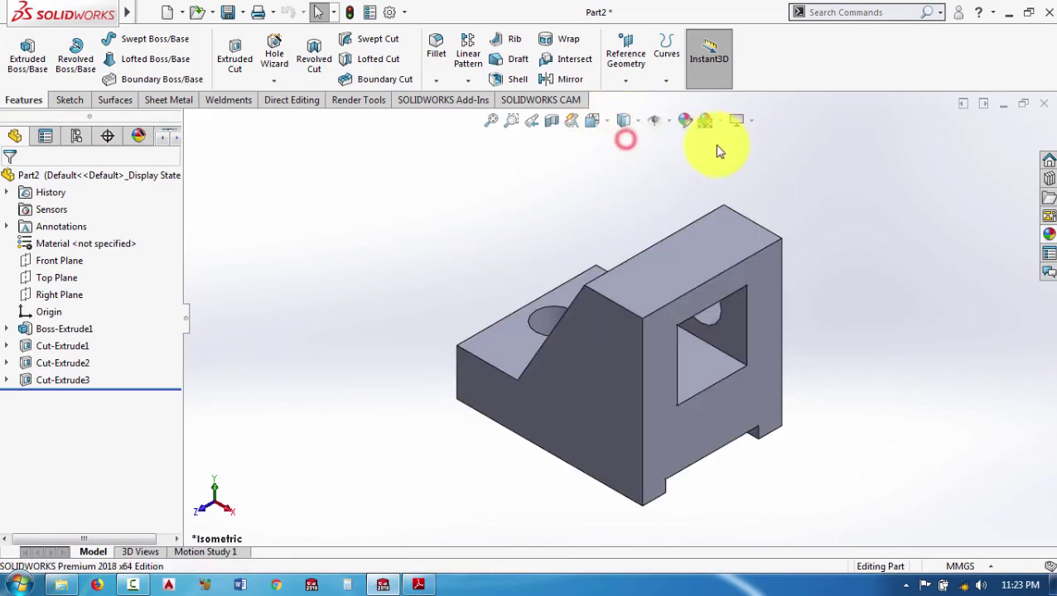
click(632, 122)
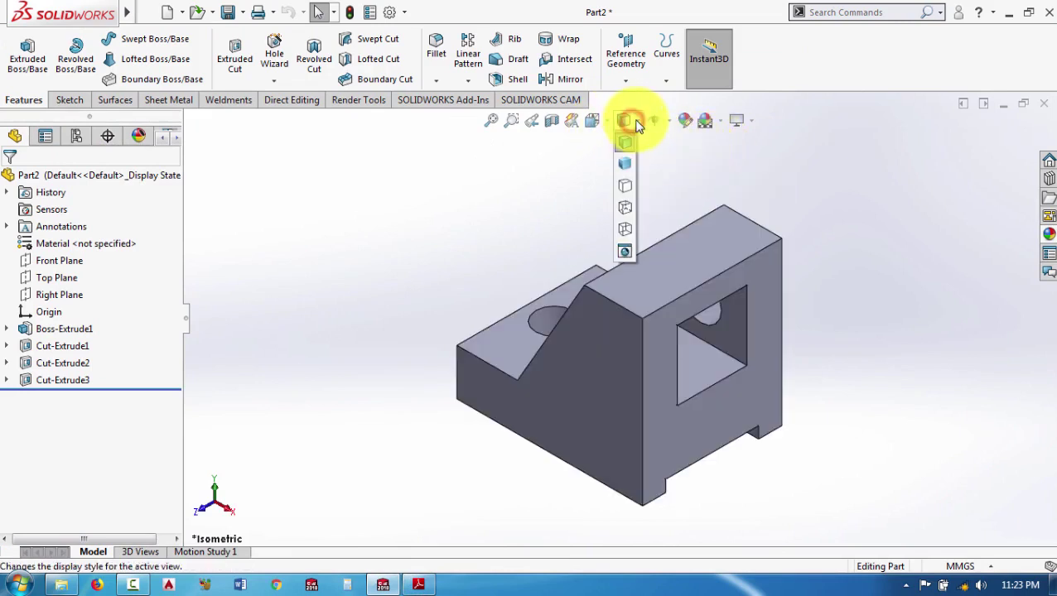
click(624, 230)
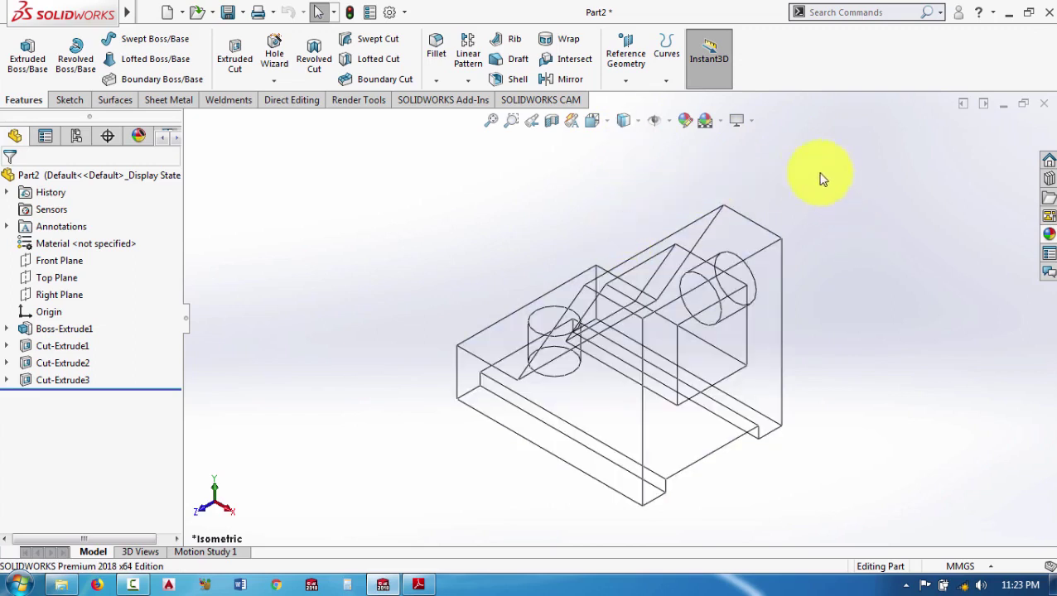
click(627, 122)
click(627, 203)
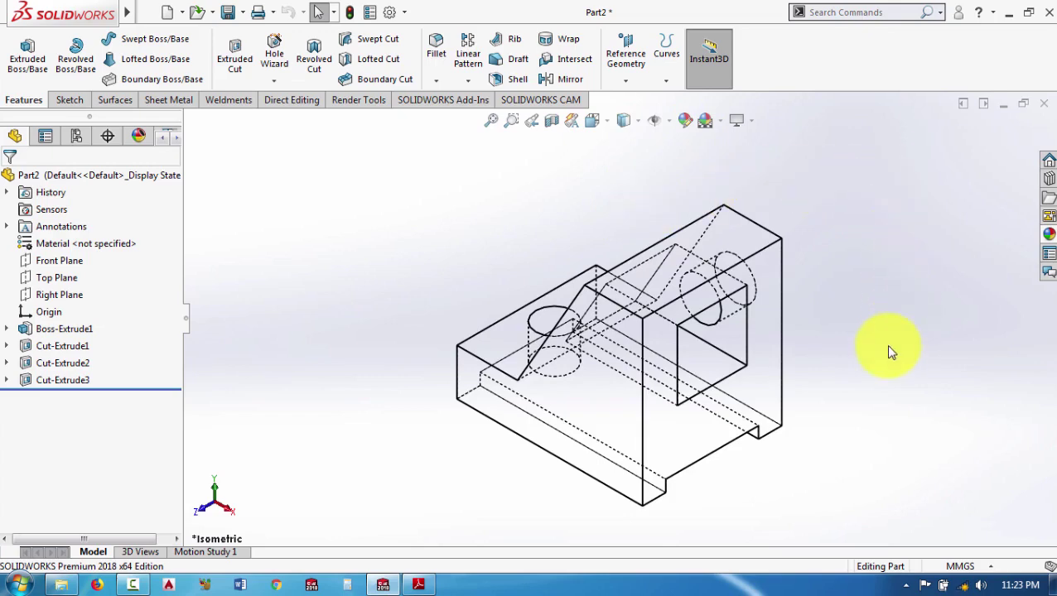
Recheck the part against the 5.2.46 drawing, then orient the bracket to the Front view
click(419, 586)
click(418, 585)
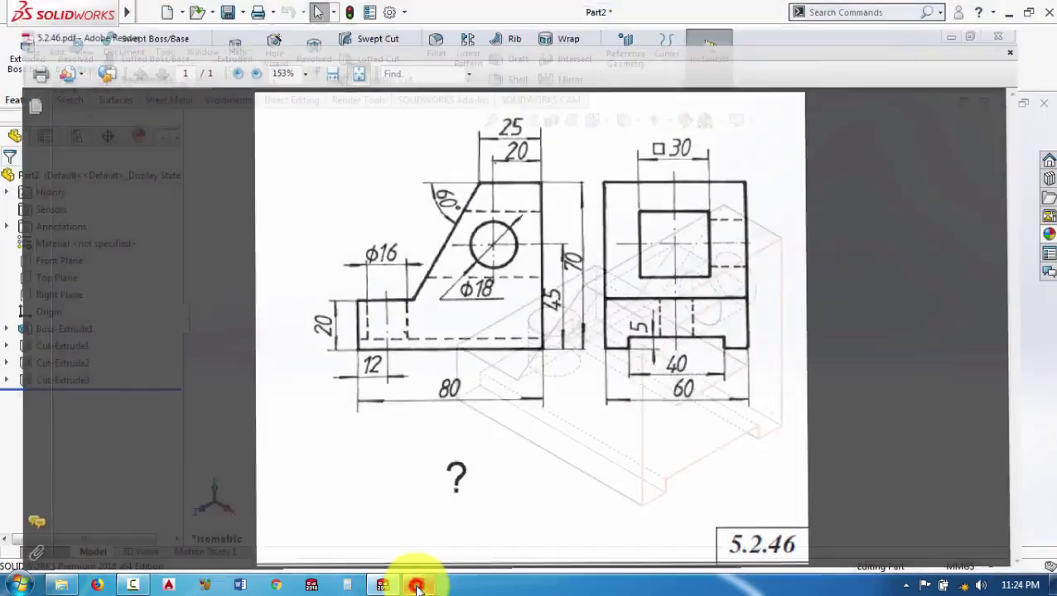
click(418, 585)
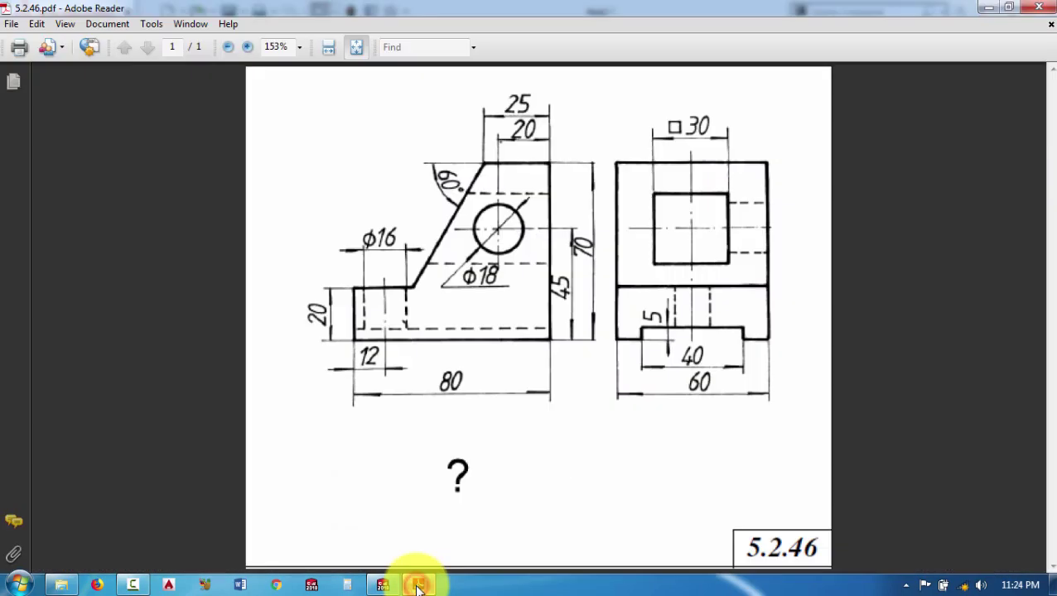
click(418, 586)
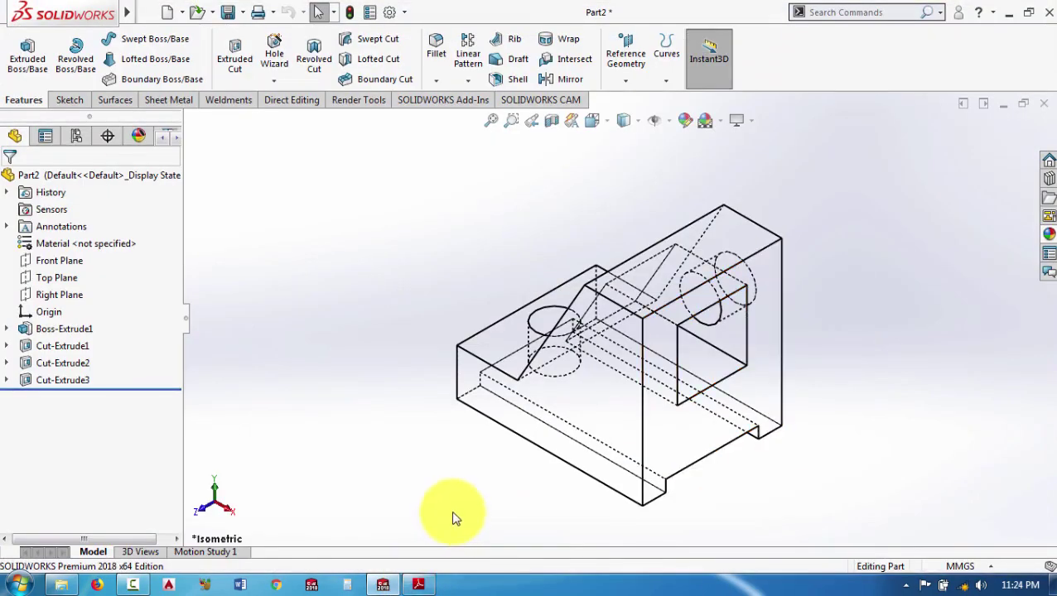
middle_drag(453, 518, 459, 493)
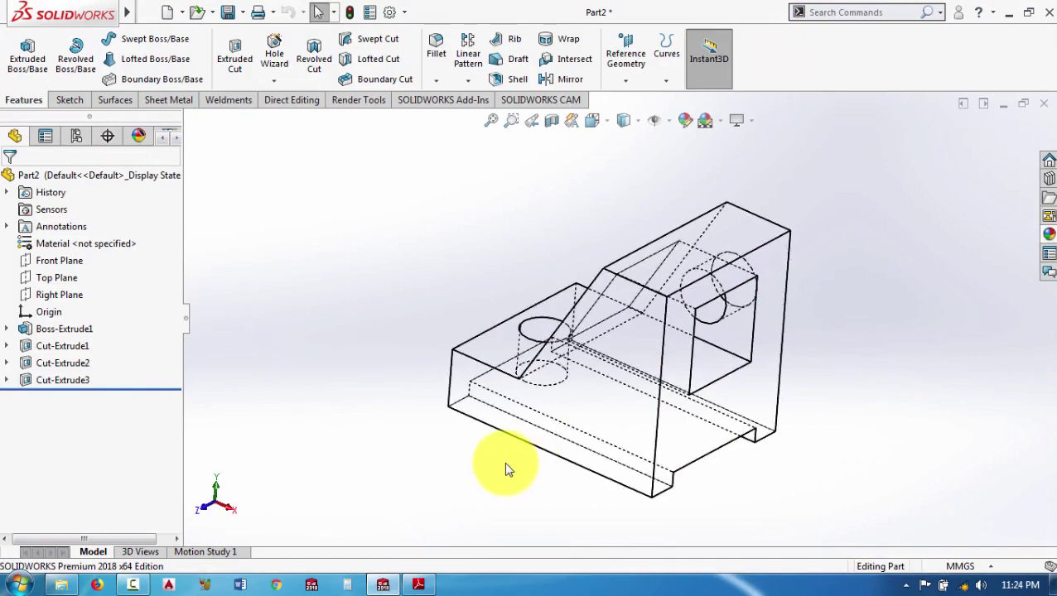
key(space)
click(443, 416)
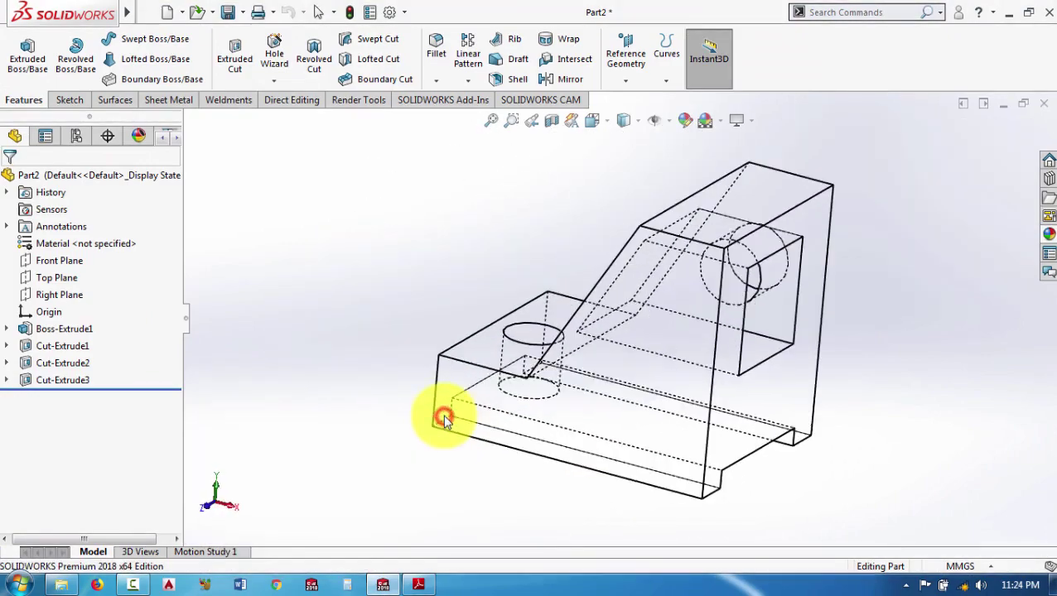
Compare the front view against the 5.2.46 drawing and bring up the view orientations
click(415, 585)
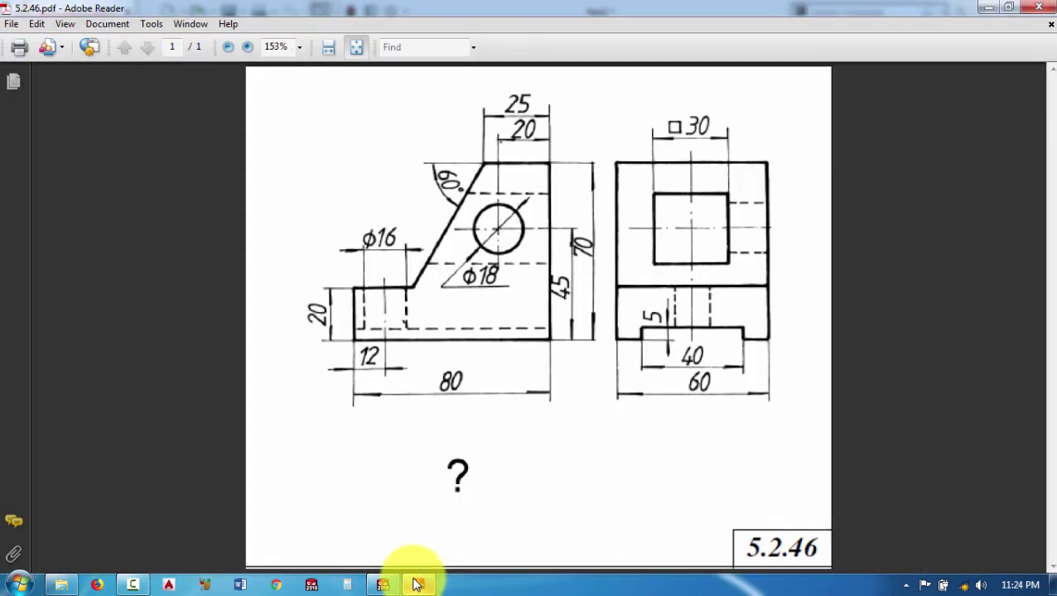
click(417, 584)
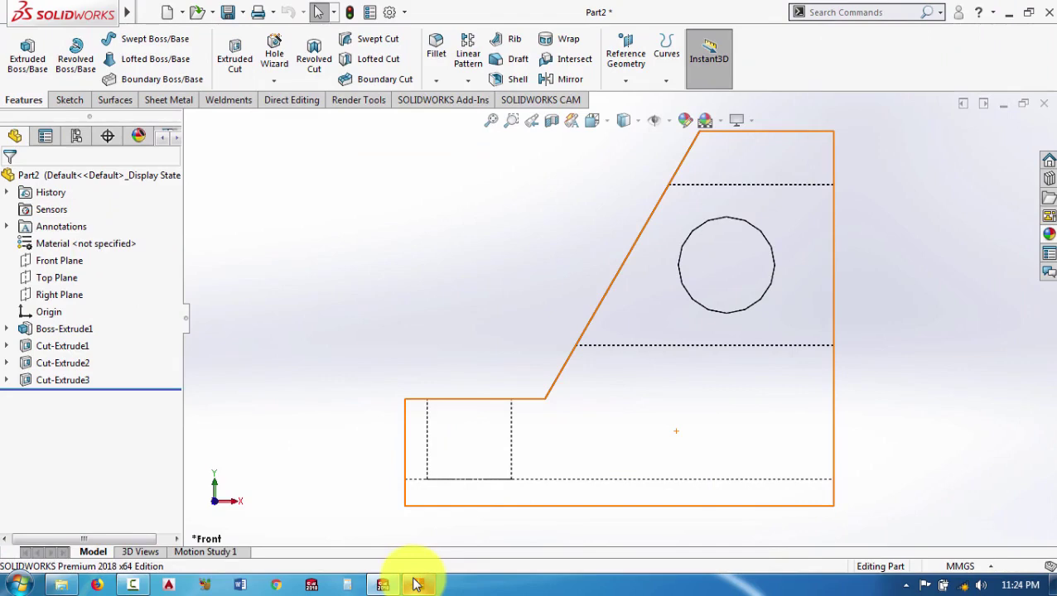
click(416, 584)
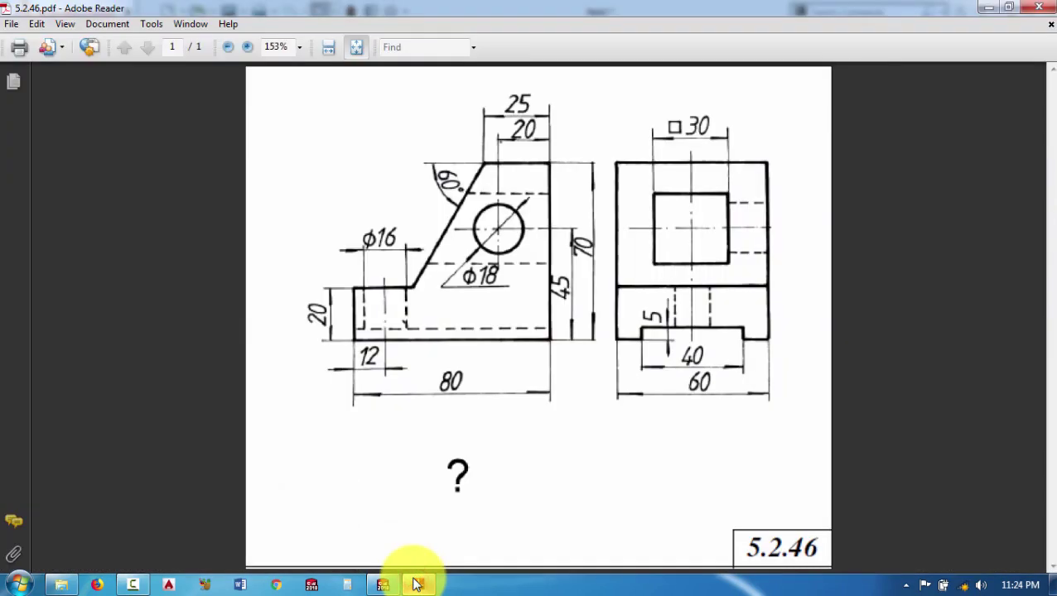
click(417, 584)
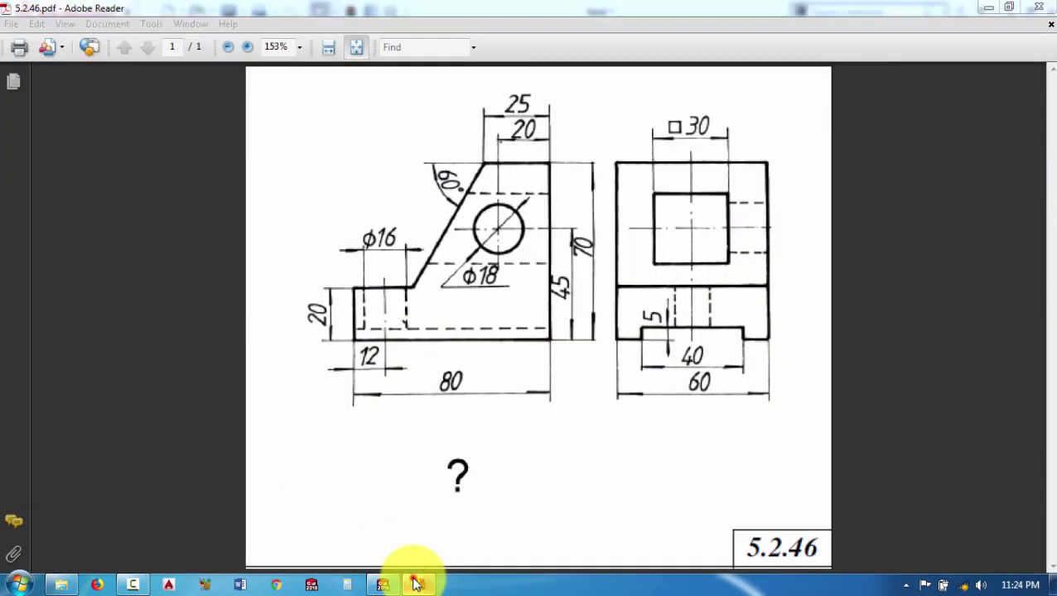
click(416, 584)
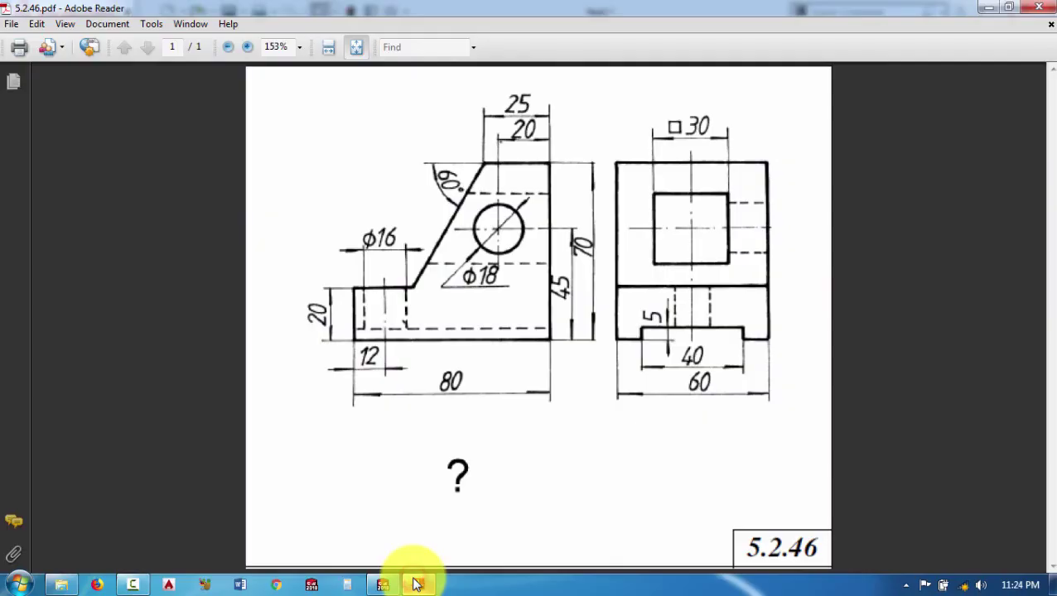
click(416, 585)
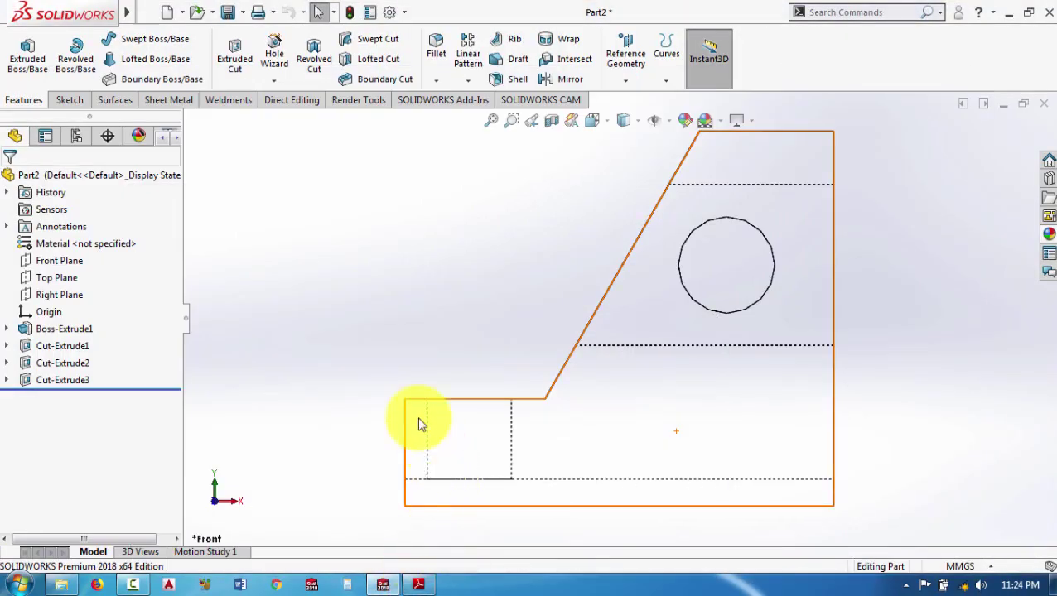
key(space)
Check the Right view against the 5.2.46 PDF, then return the bracket to Isometric
click(944, 286)
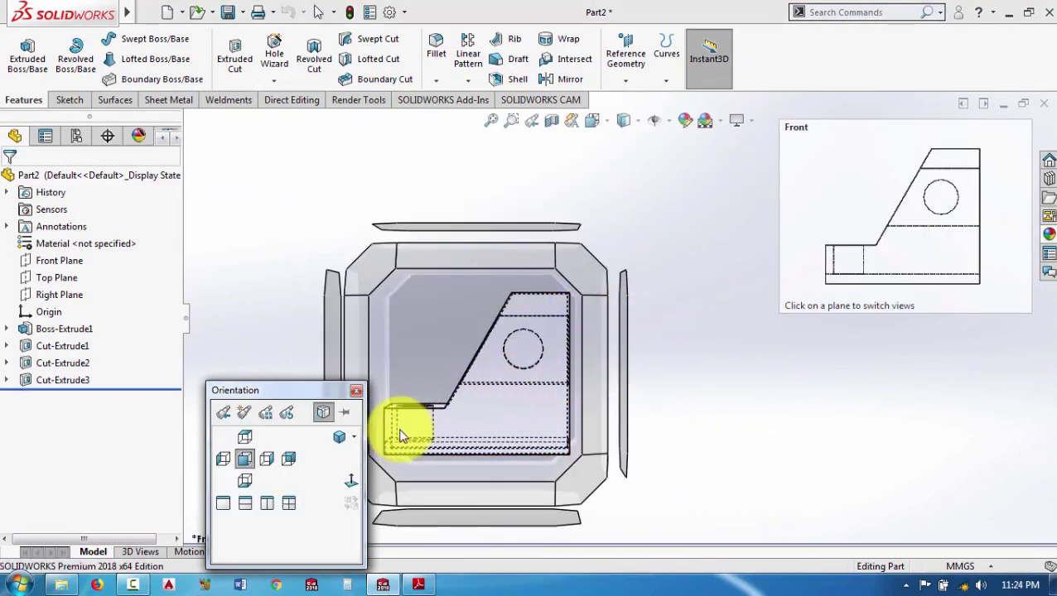
click(268, 460)
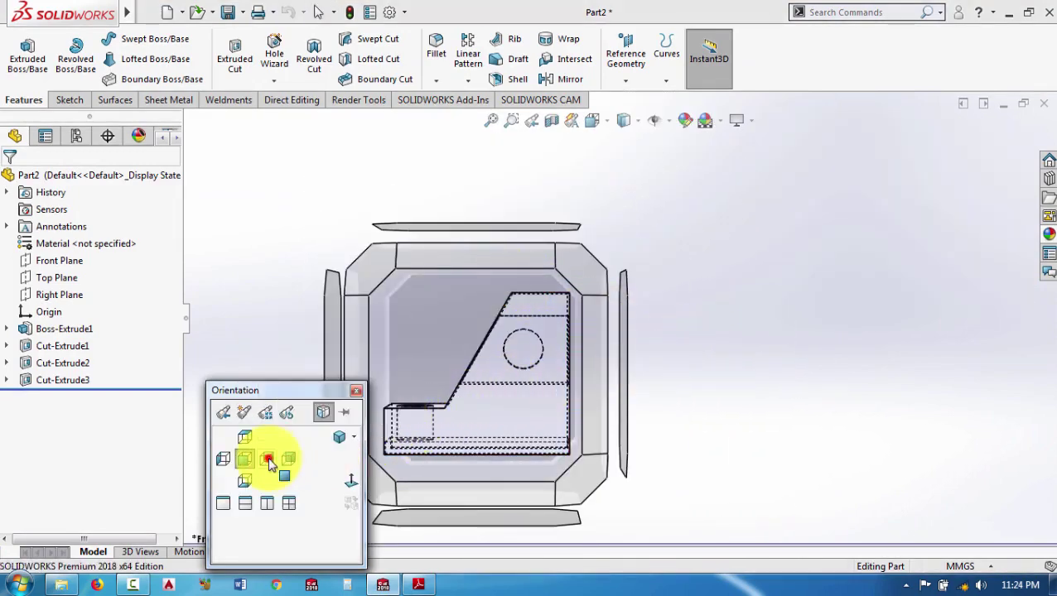
click(419, 586)
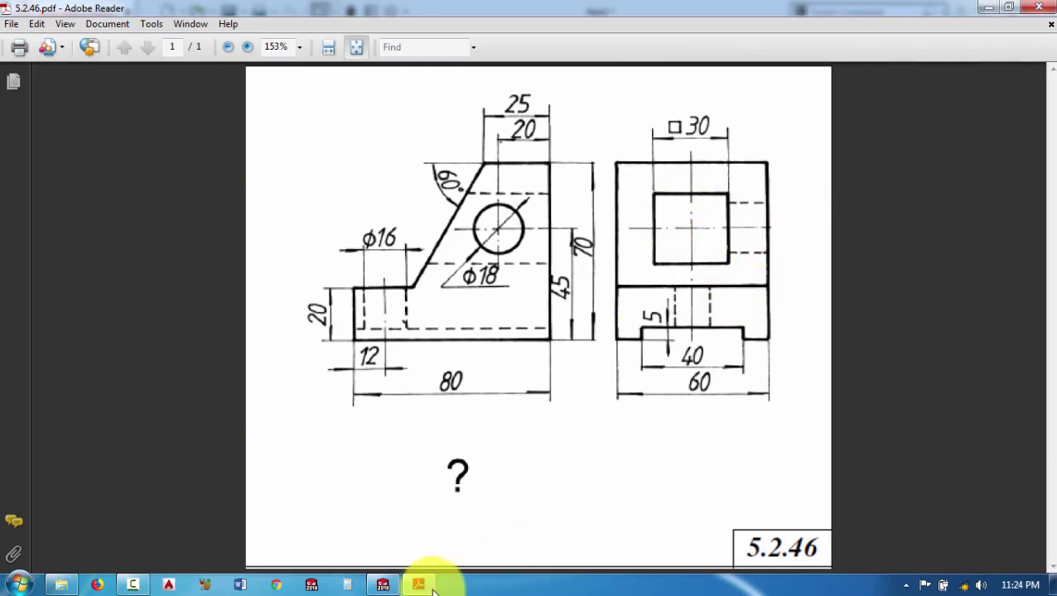
click(428, 590)
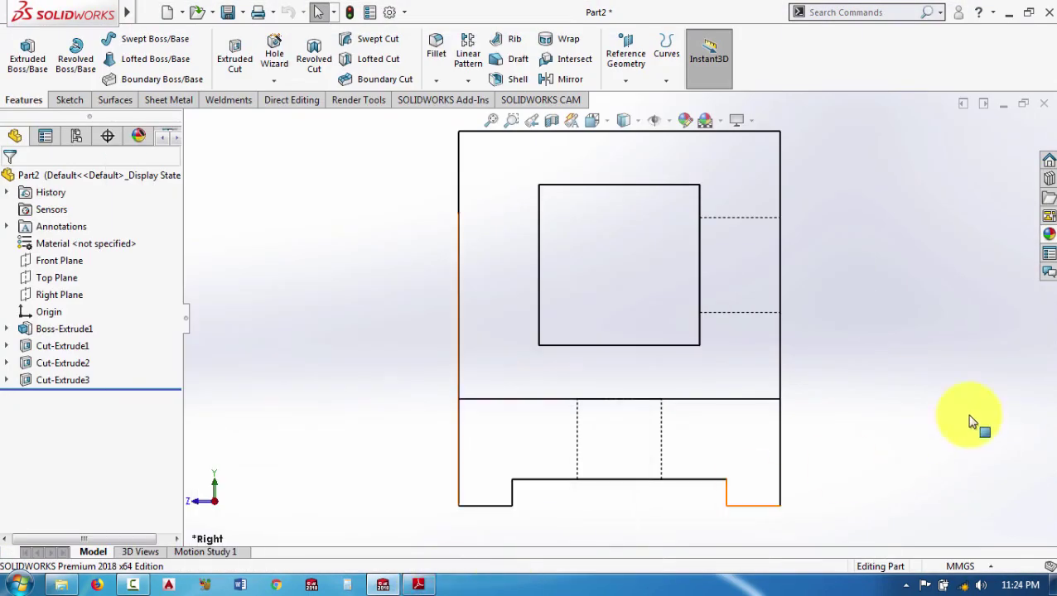
key(space)
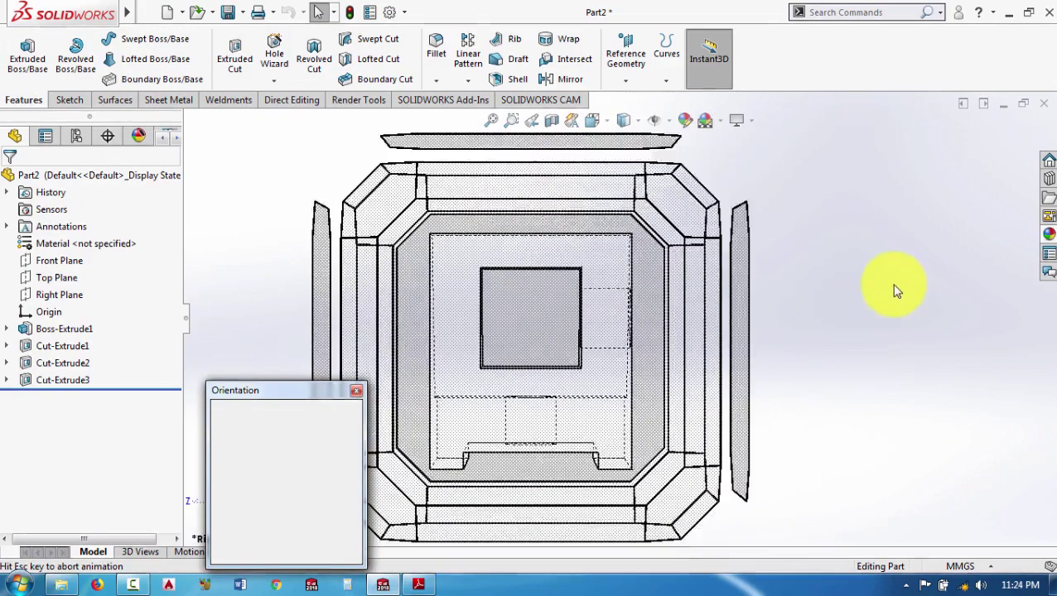
click(340, 435)
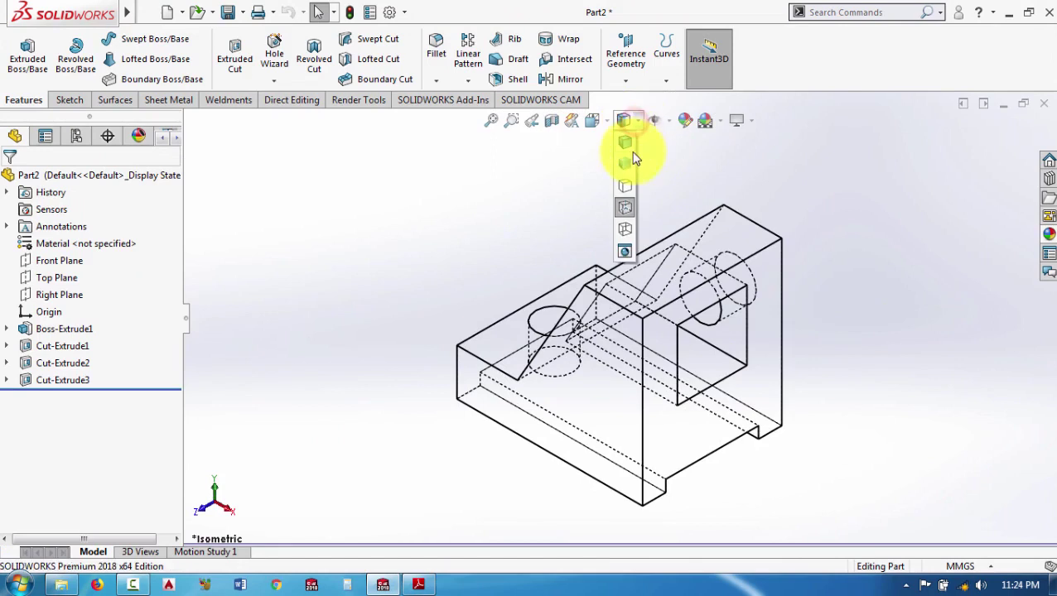
Switch the bracket's display style to Shaded with Edges
click(631, 145)
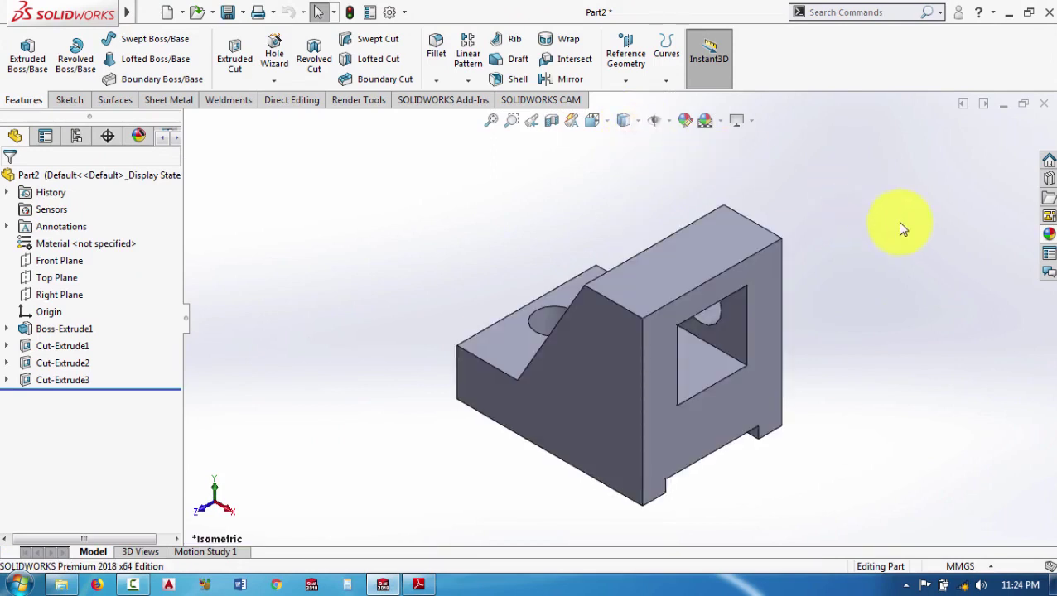
scroll(801, 286, down, 1)
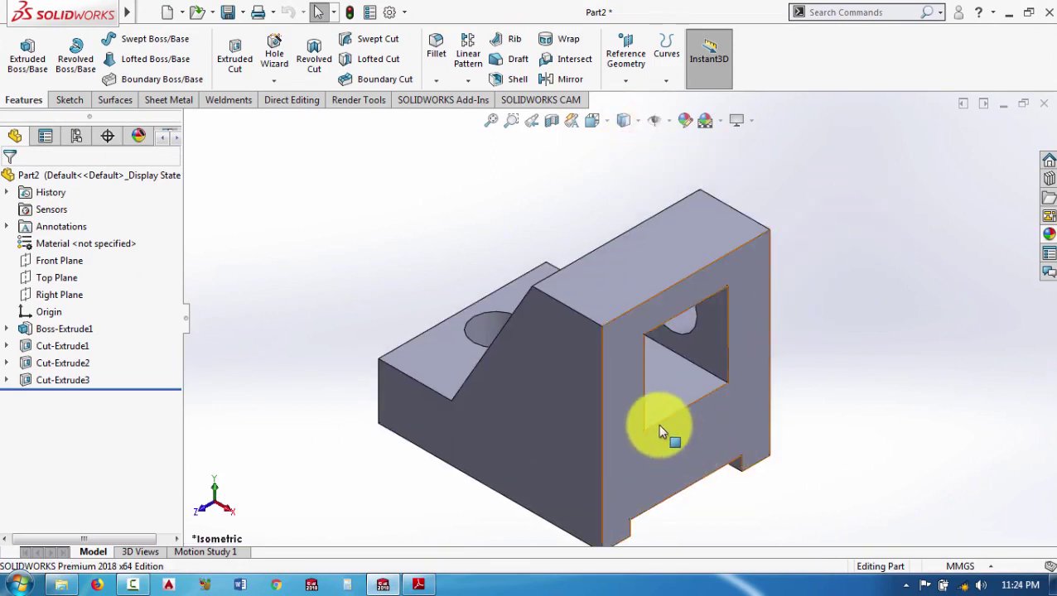
scroll(659, 414, up, 2)
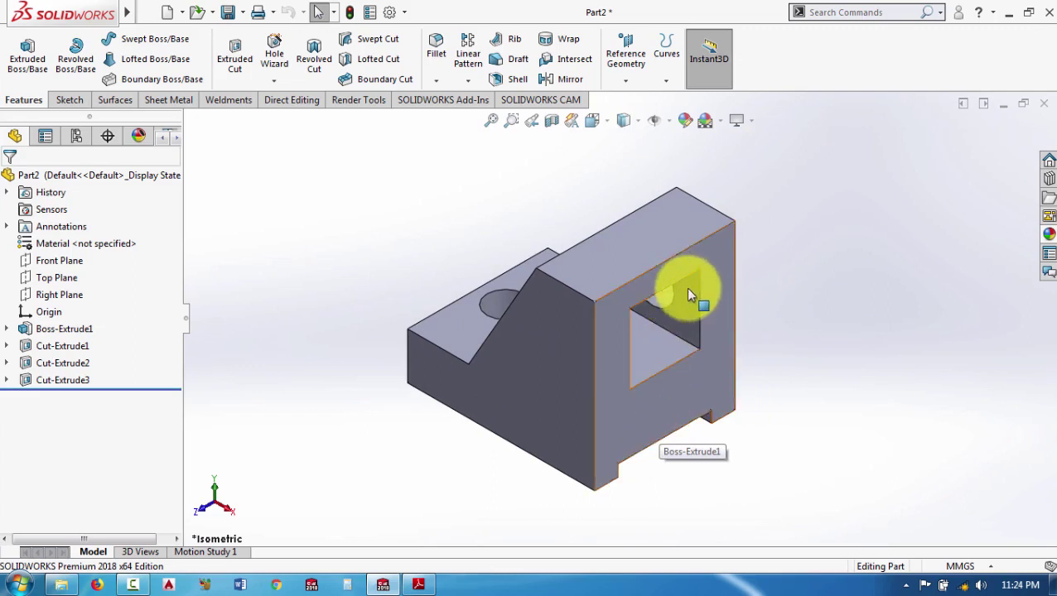
scroll(688, 295, down, 1)
Apply the 3 Point Orange scene from Basic Scenes to the graphics area
click(1050, 236)
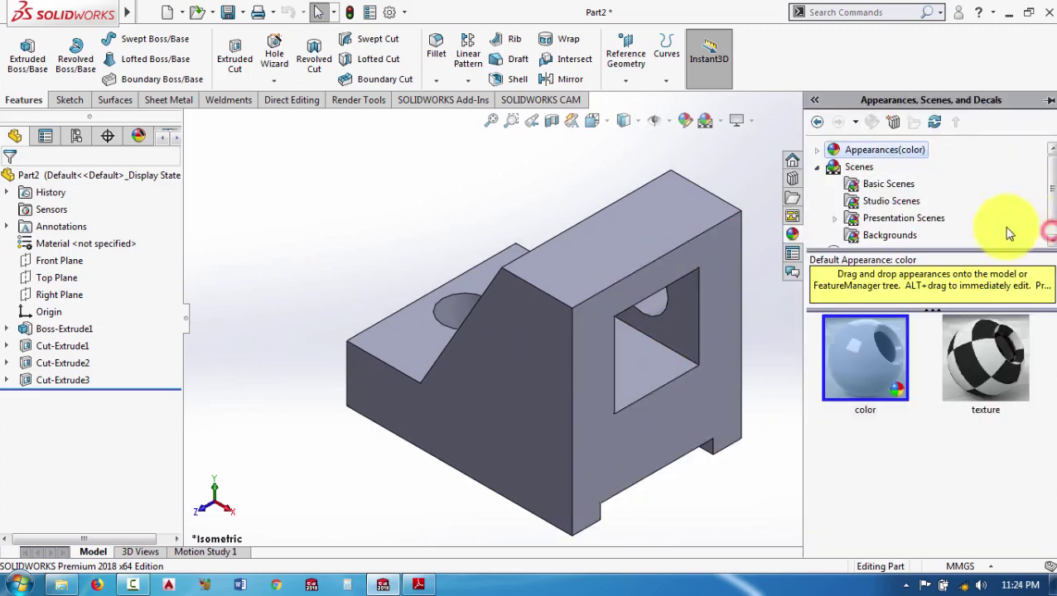
click(820, 169)
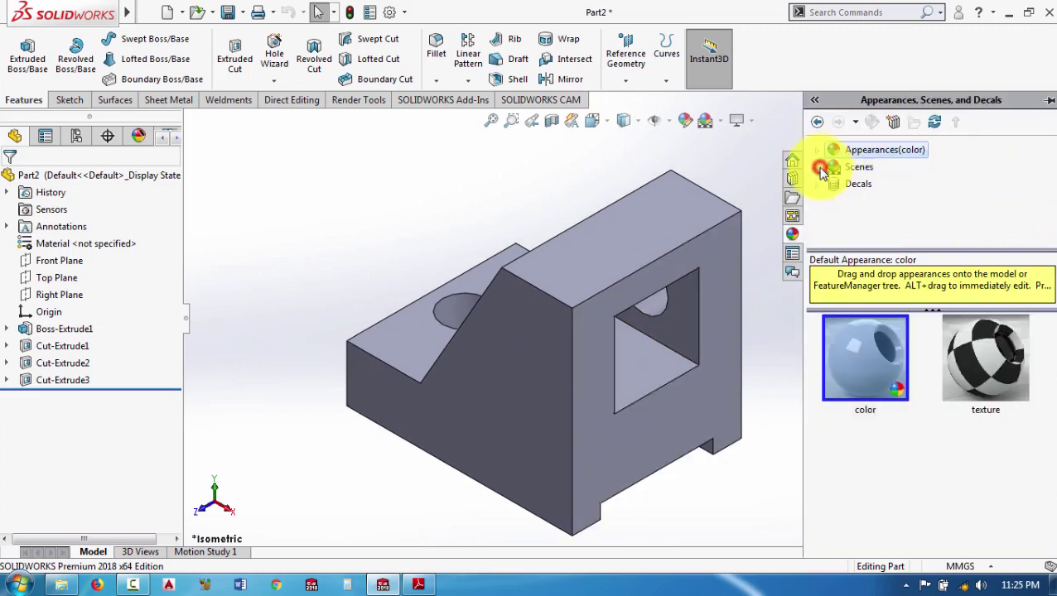
click(820, 170)
click(884, 183)
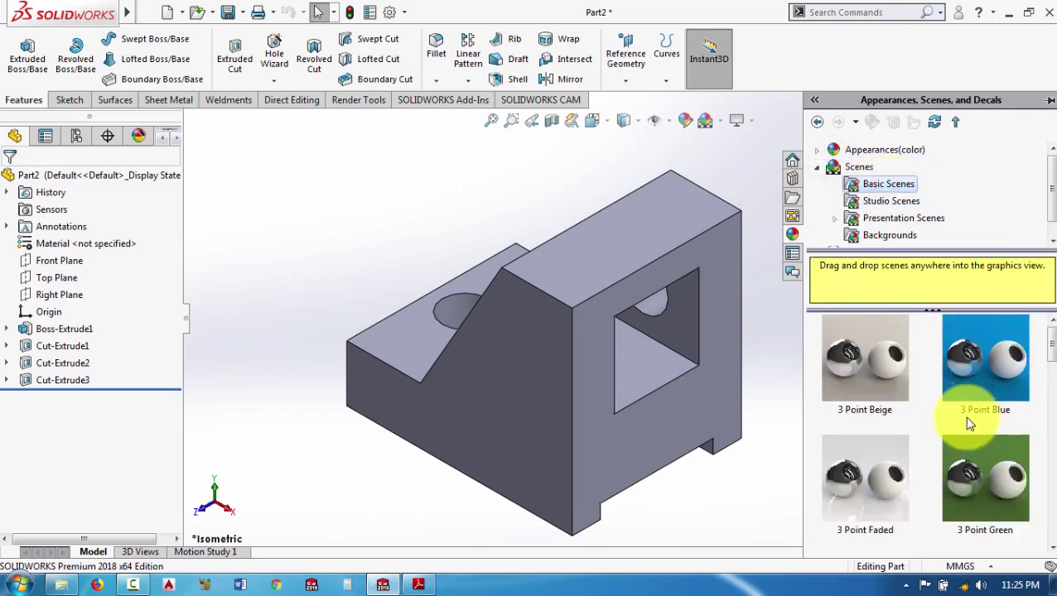
scroll(965, 450, down, 2)
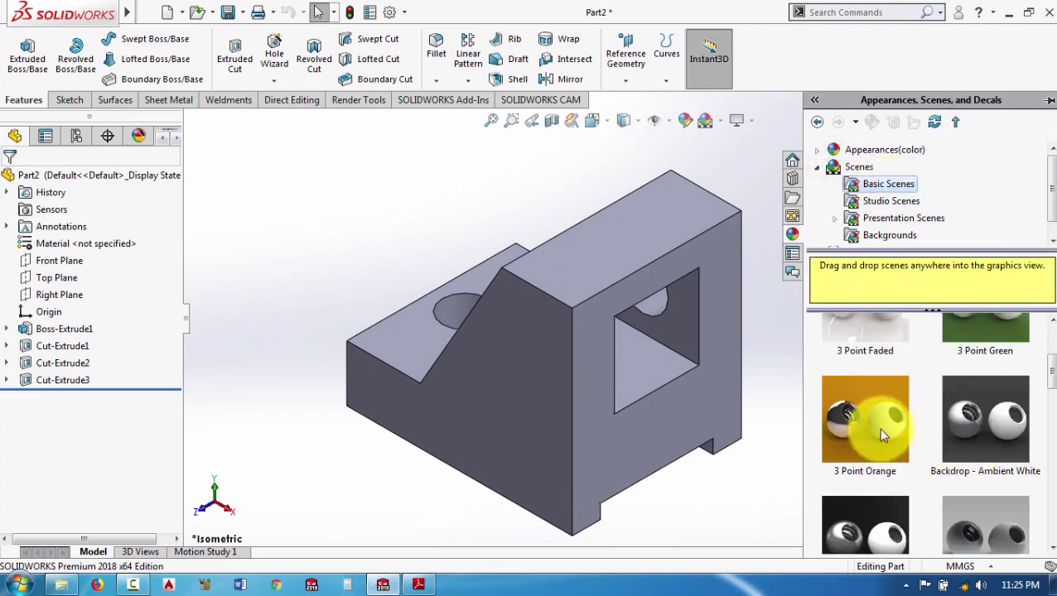
drag(881, 429, 778, 348)
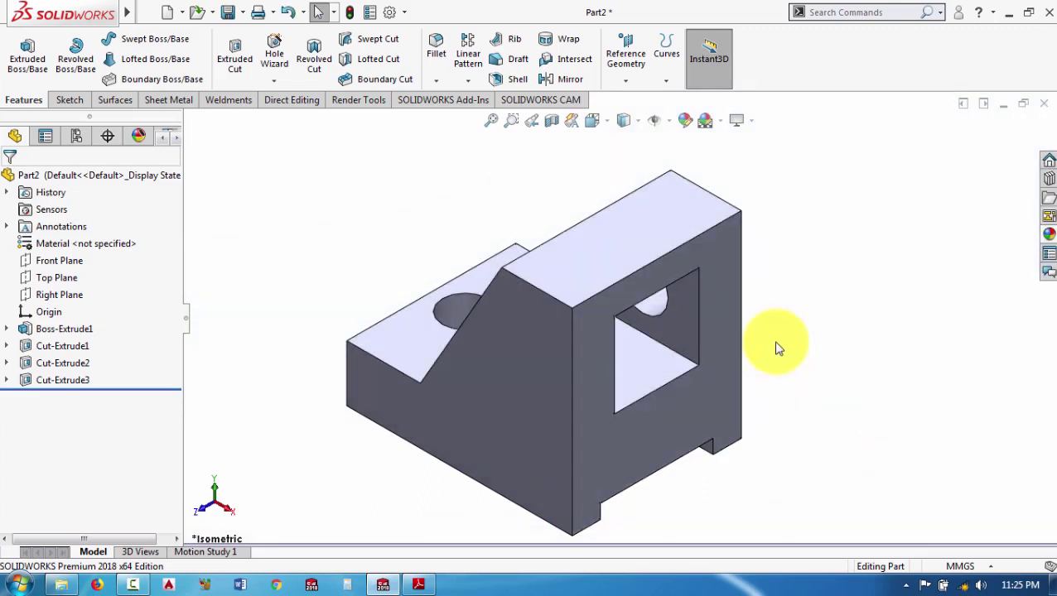
Give the whole bracket a pale blue-green appearance after trying orange, yellow and green
click(685, 121)
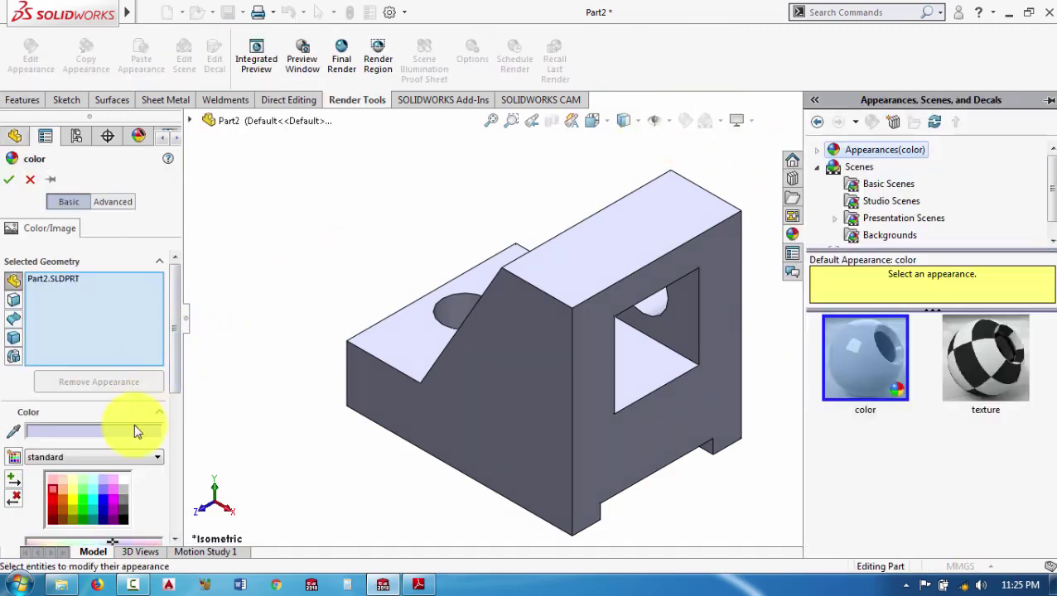
click(64, 495)
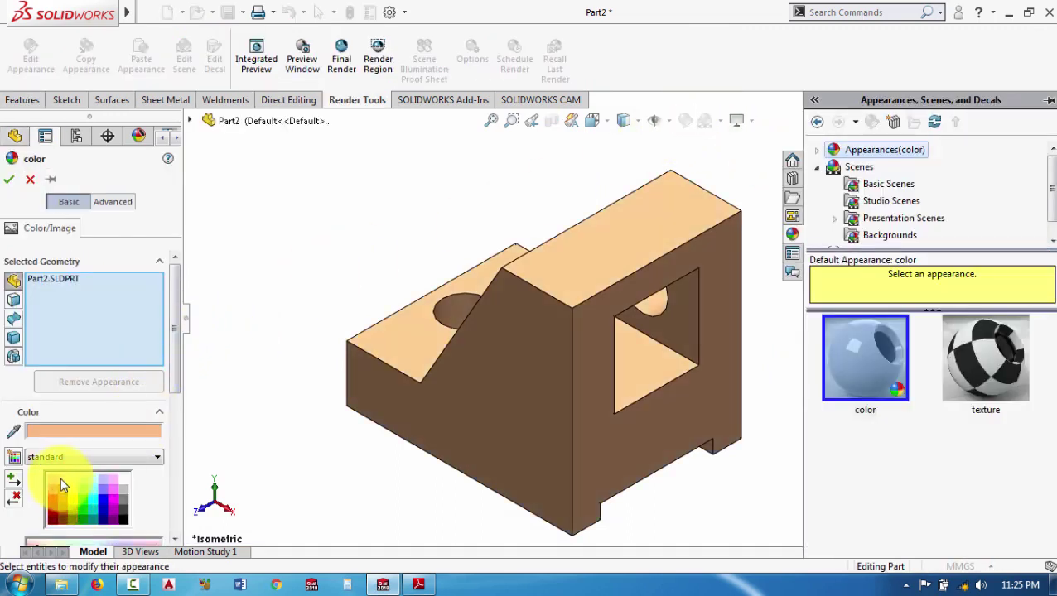
click(68, 490)
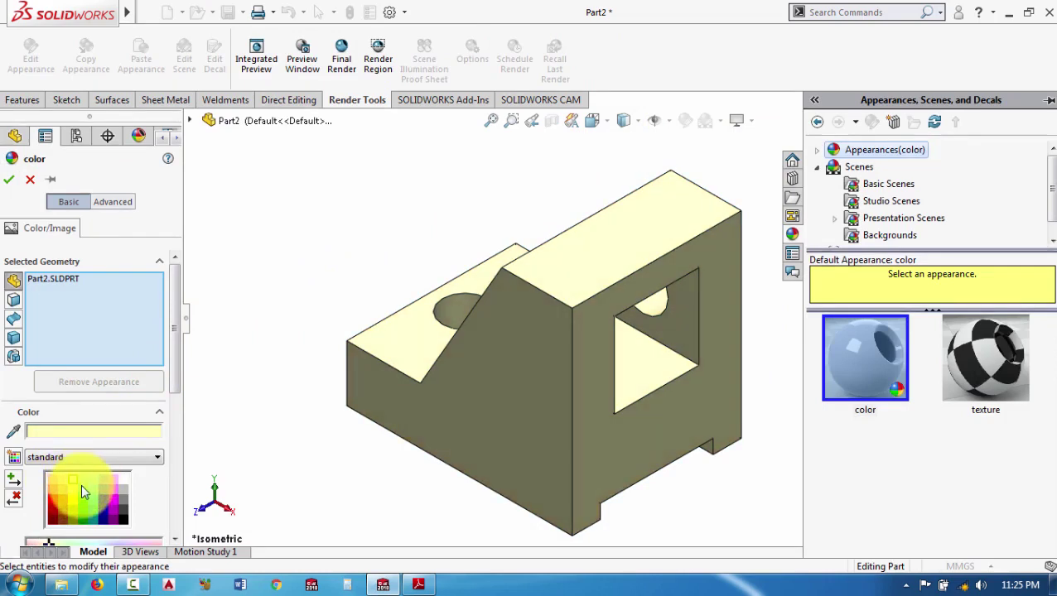
click(82, 493)
click(86, 481)
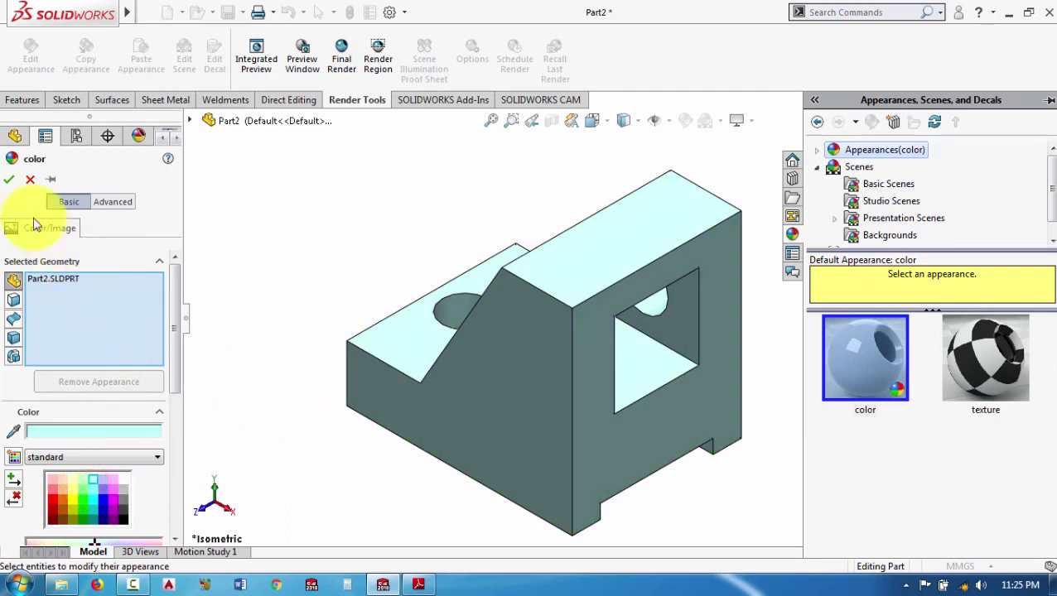
click(9, 179)
click(372, 239)
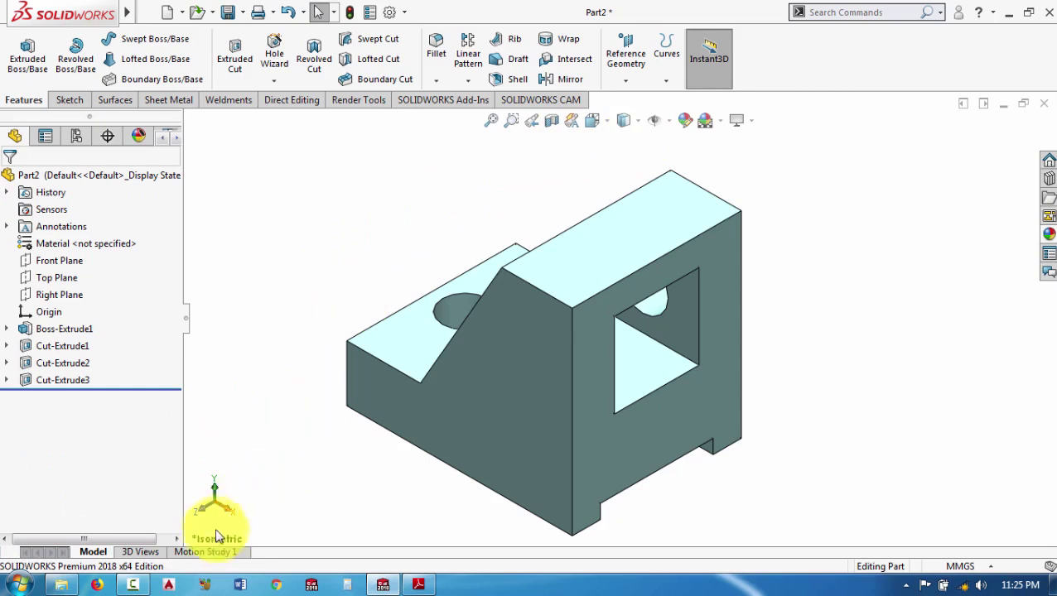
In Motion Study 1, set the playback speed to 3x
click(198, 552)
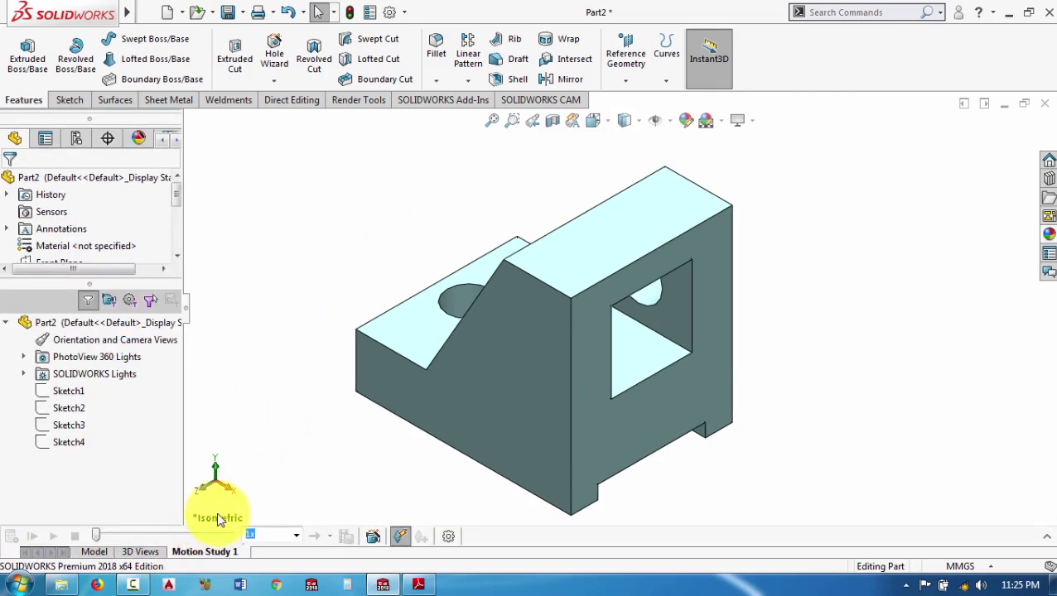
click(279, 531)
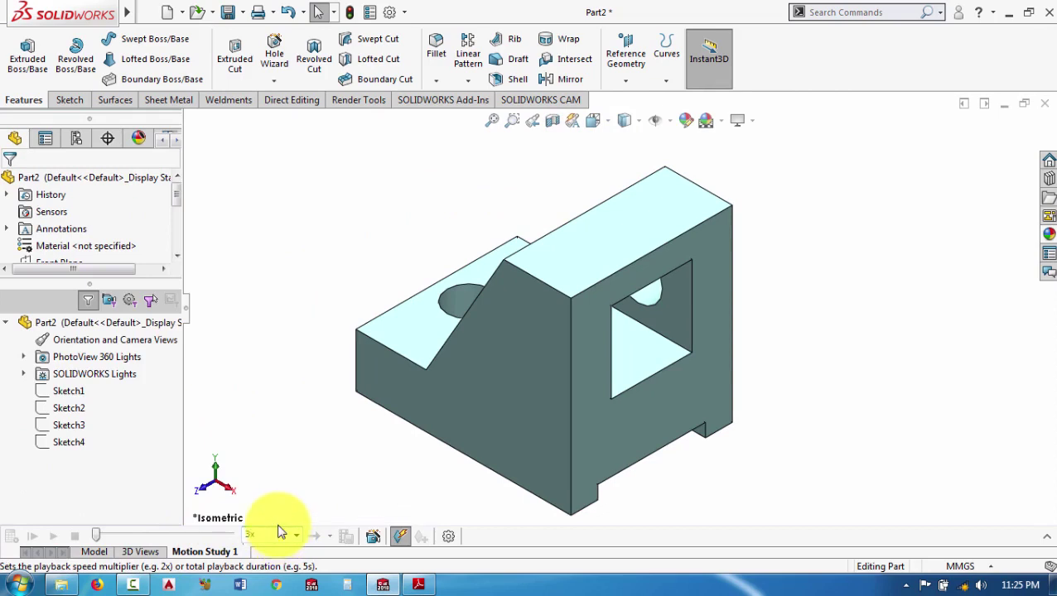
click(279, 531)
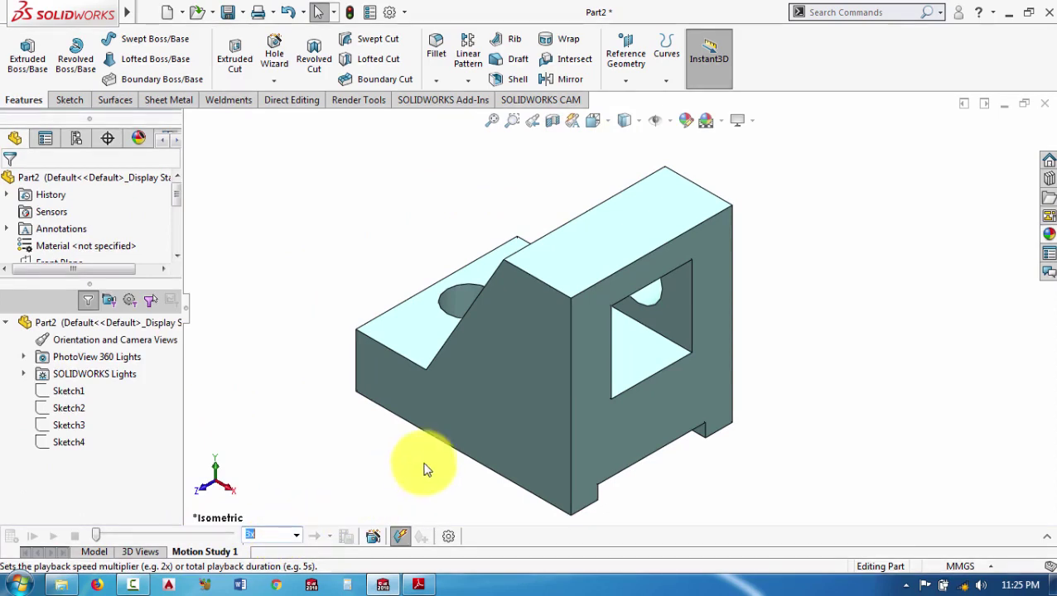
Create a 30-second, one-turn Y-axis Rotate model animation and play it from start
click(369, 538)
click(579, 462)
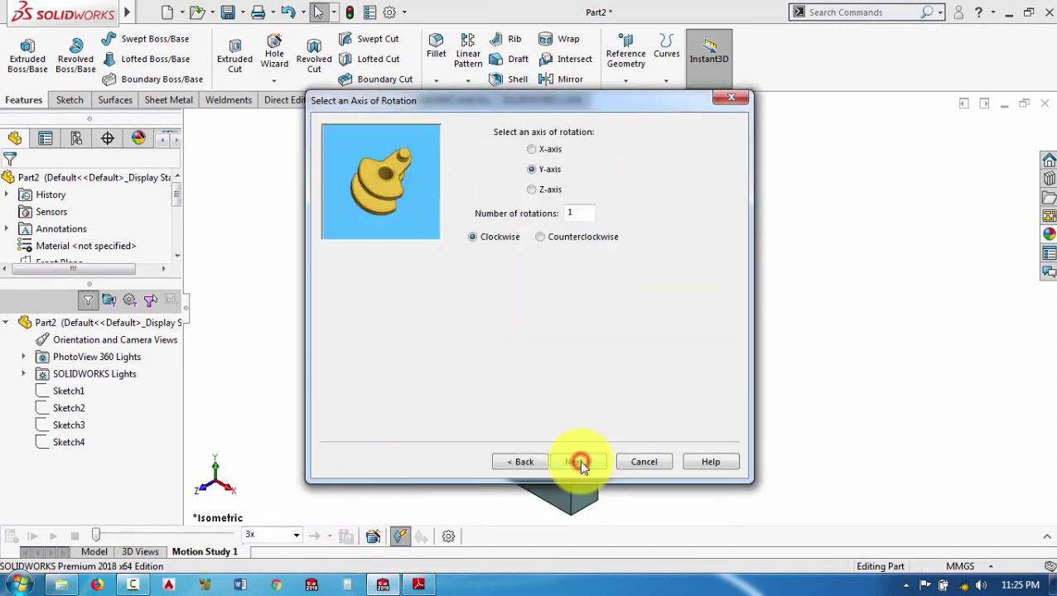
click(579, 462)
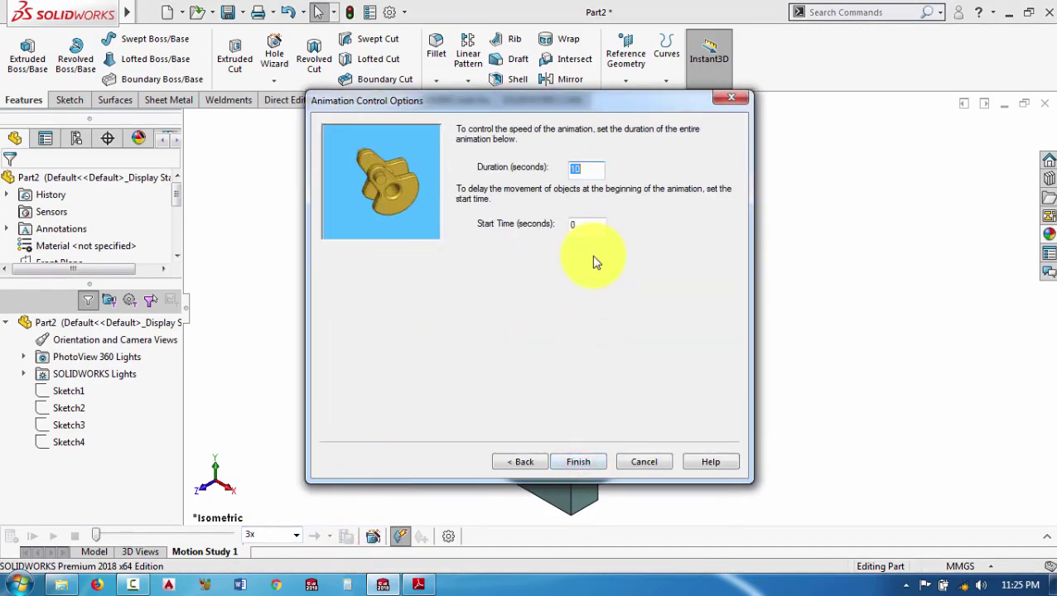
text(0)
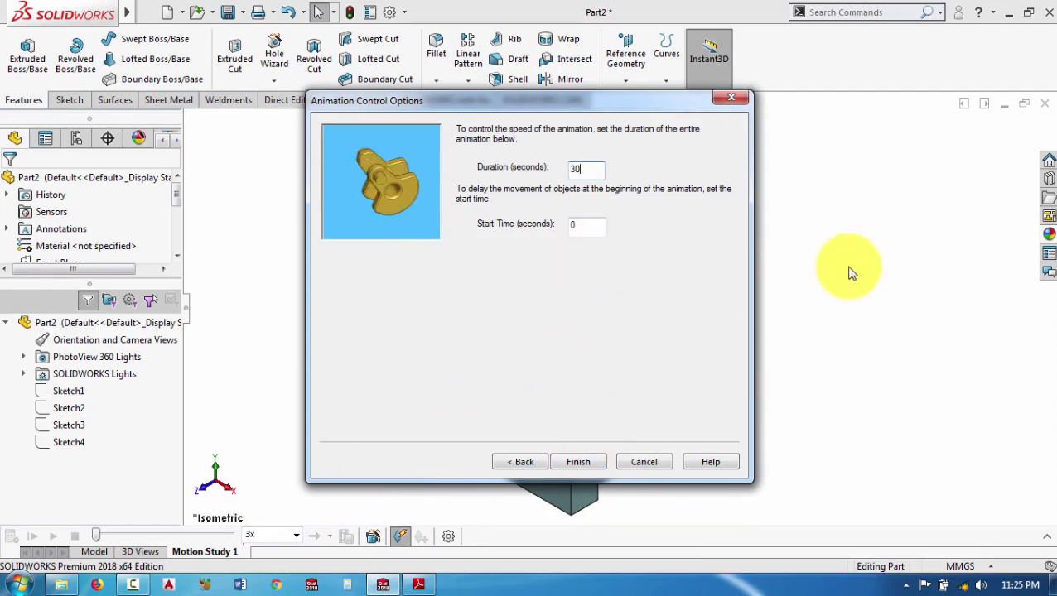
click(561, 464)
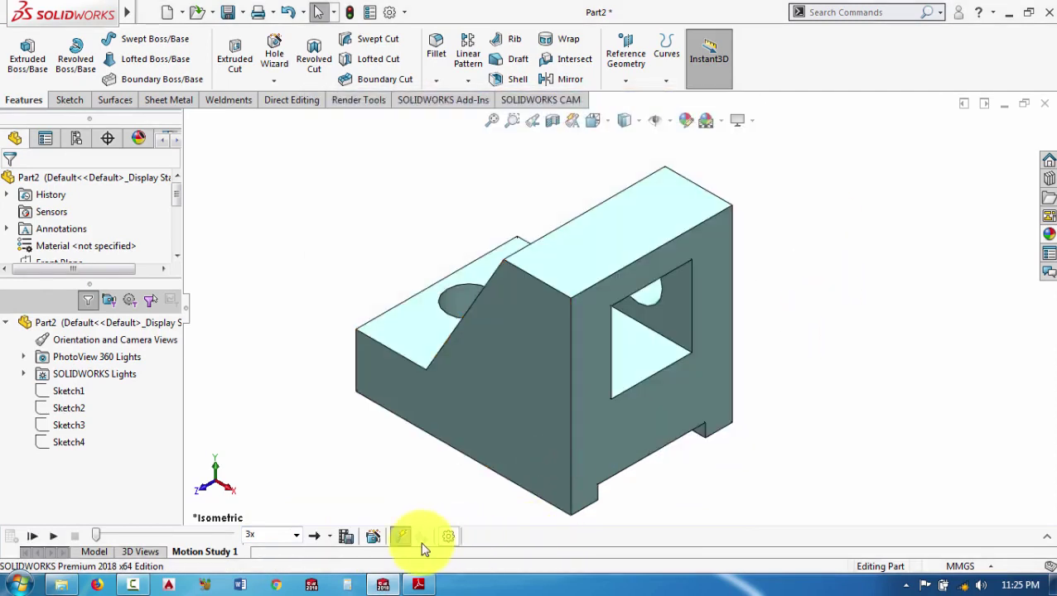
click(30, 539)
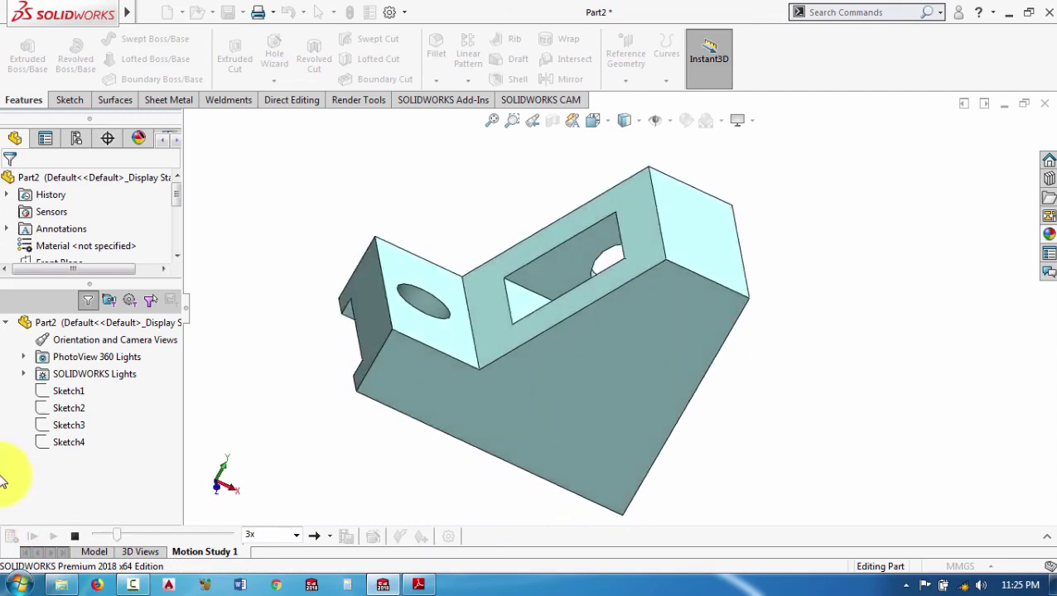